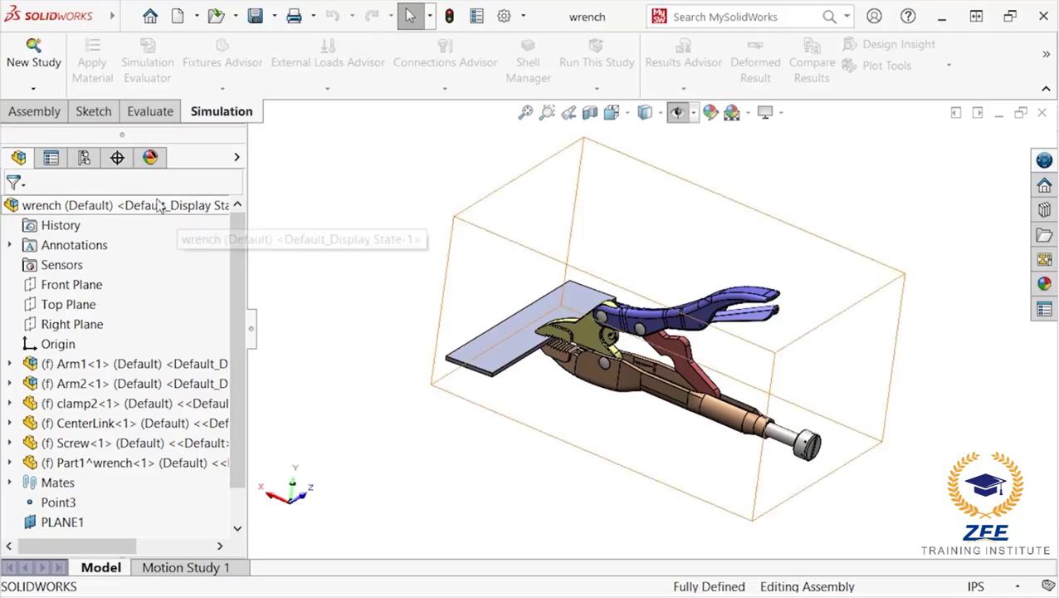
# Step: Activate the For analysis configuration and create a static study named 'Vice Grip Analysis'
pyautogui.click(83, 158)
pyautogui.doubleClick(119, 280)
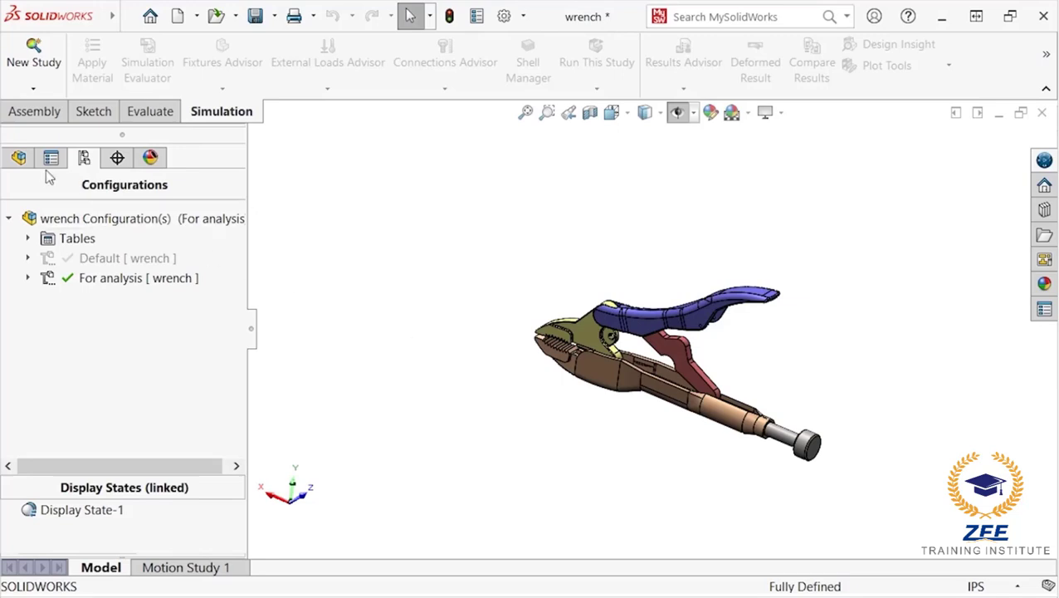
pyautogui.click(18, 158)
pyautogui.click(34, 62)
pyautogui.tripleClick(111, 345)
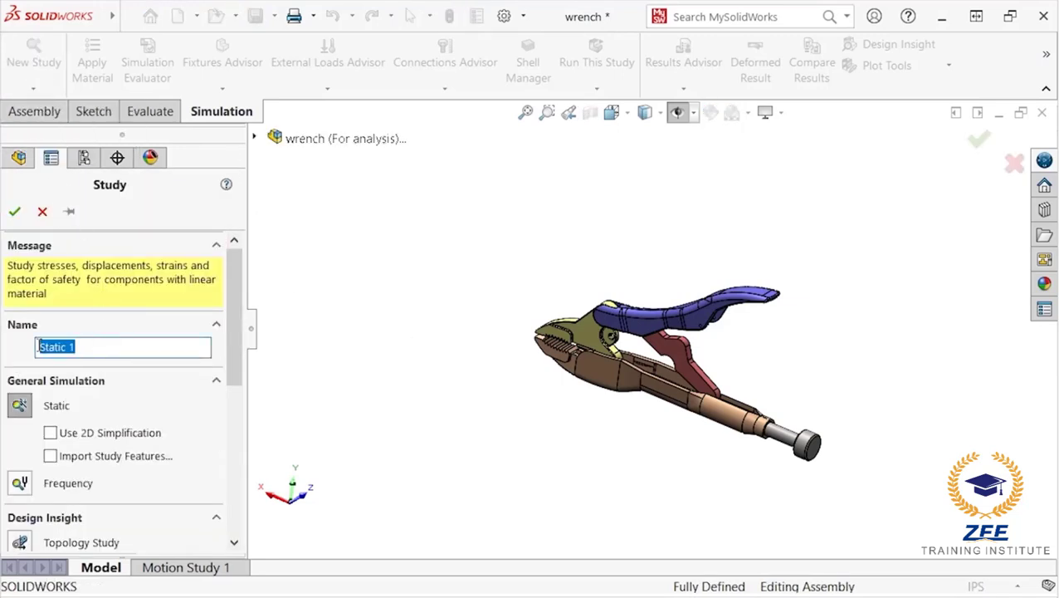
pyautogui.write('Vice Grip Analysis')
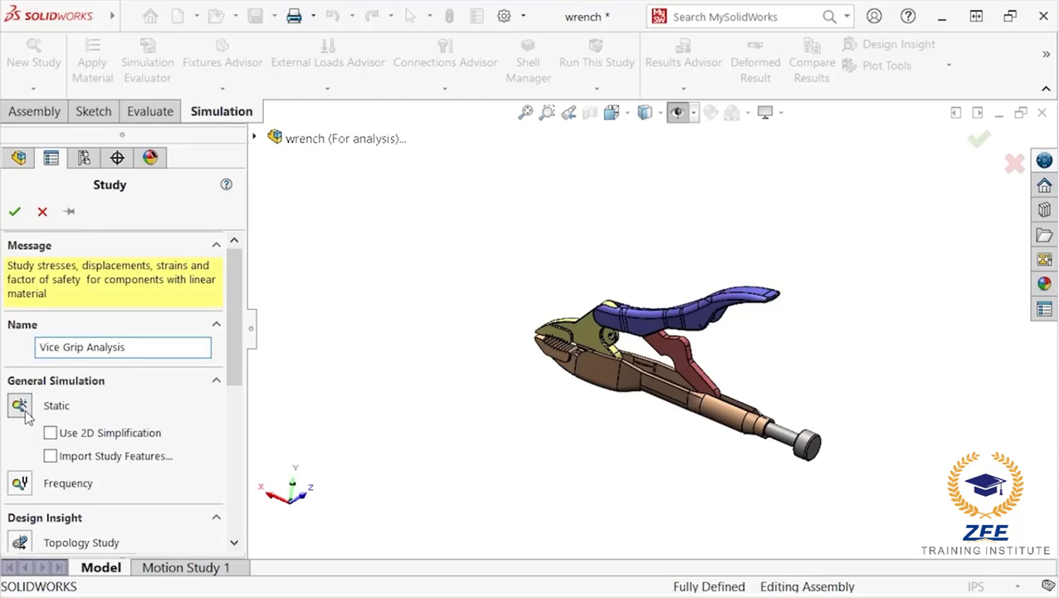
pyautogui.click(14, 211)
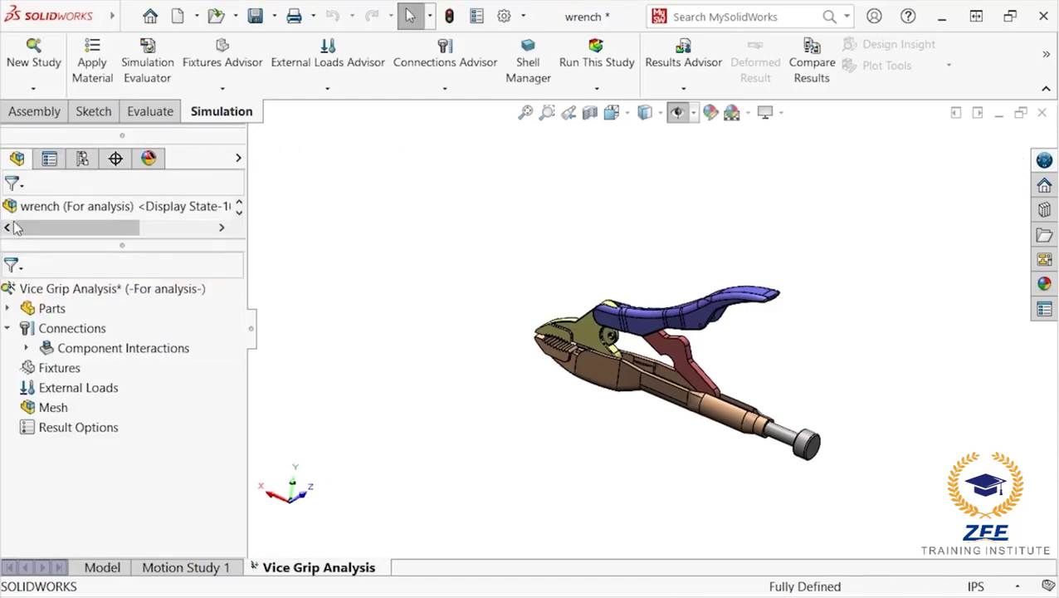
# Step: Apply Cast Carbon Steel as the material for all parts in the study
pyautogui.rightClick(45, 310)
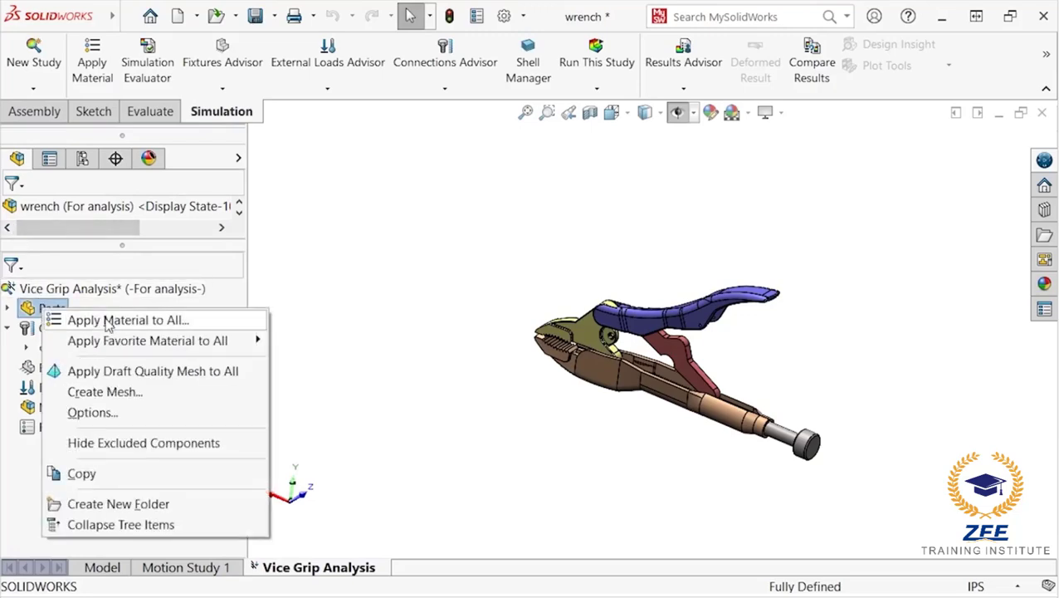
pyautogui.click(203, 324)
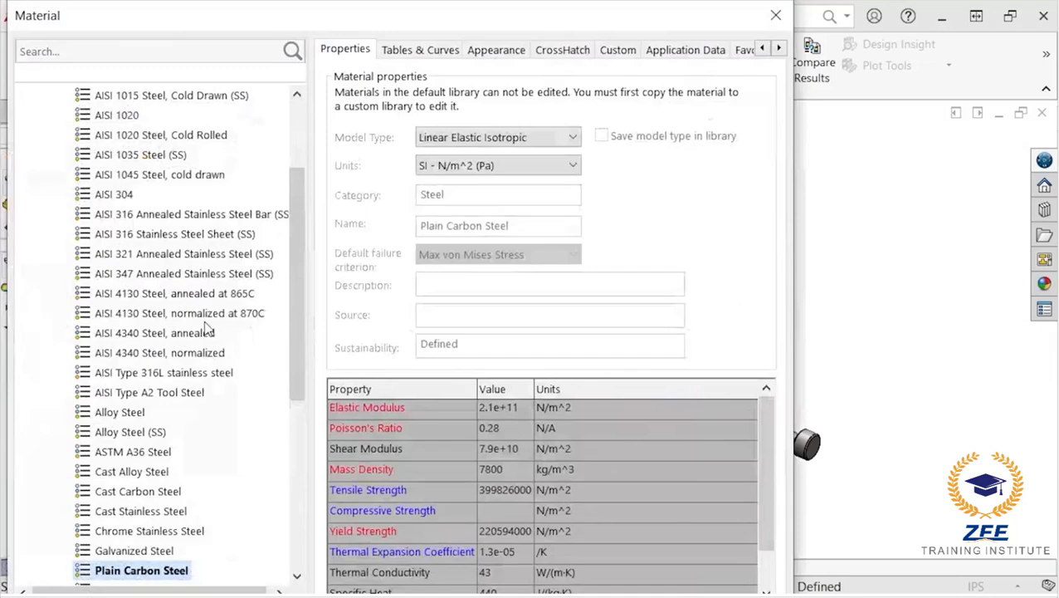
pyautogui.moveTo(246, 23); pyautogui.dragTo(334, 19)
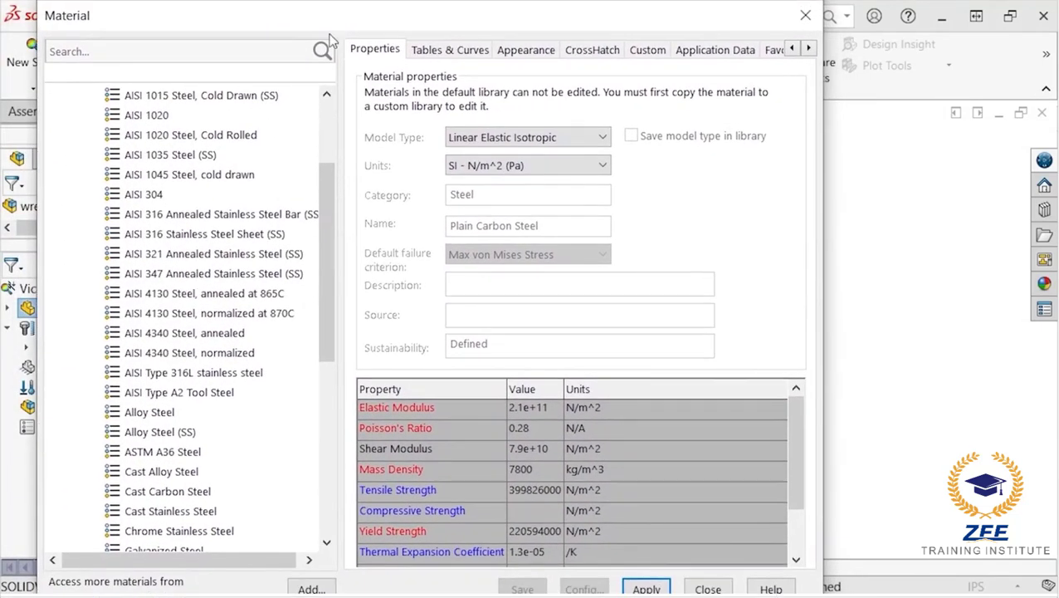
pyautogui.click(174, 491)
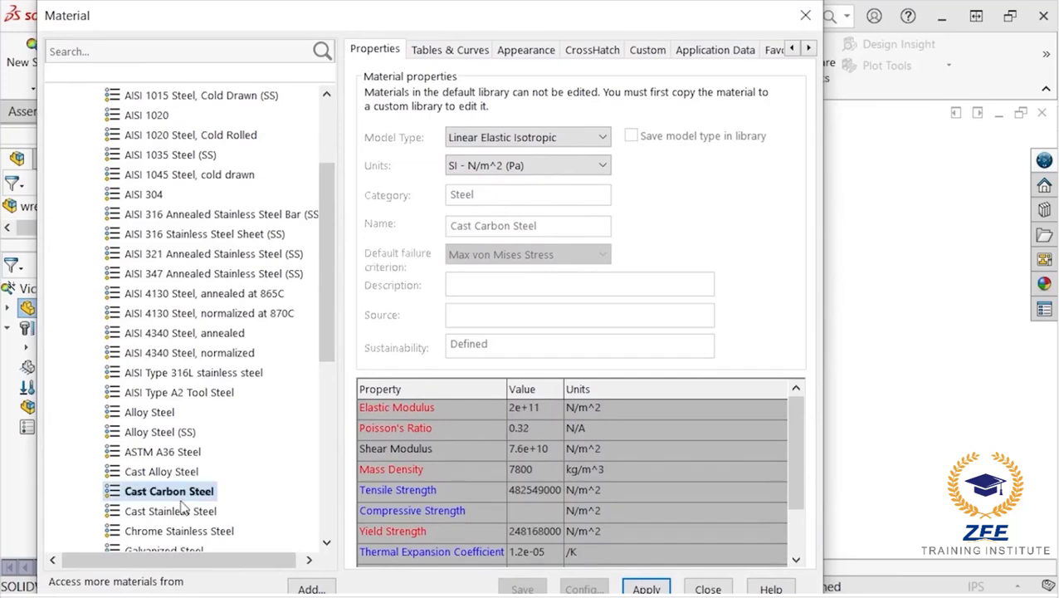
pyautogui.click(629, 588)
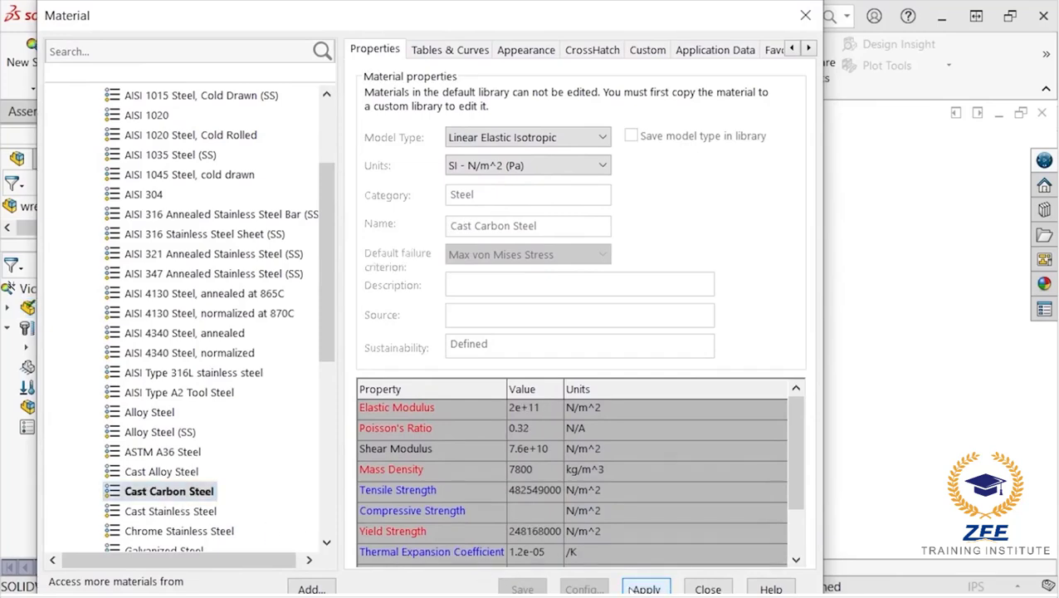
pyautogui.click(696, 588)
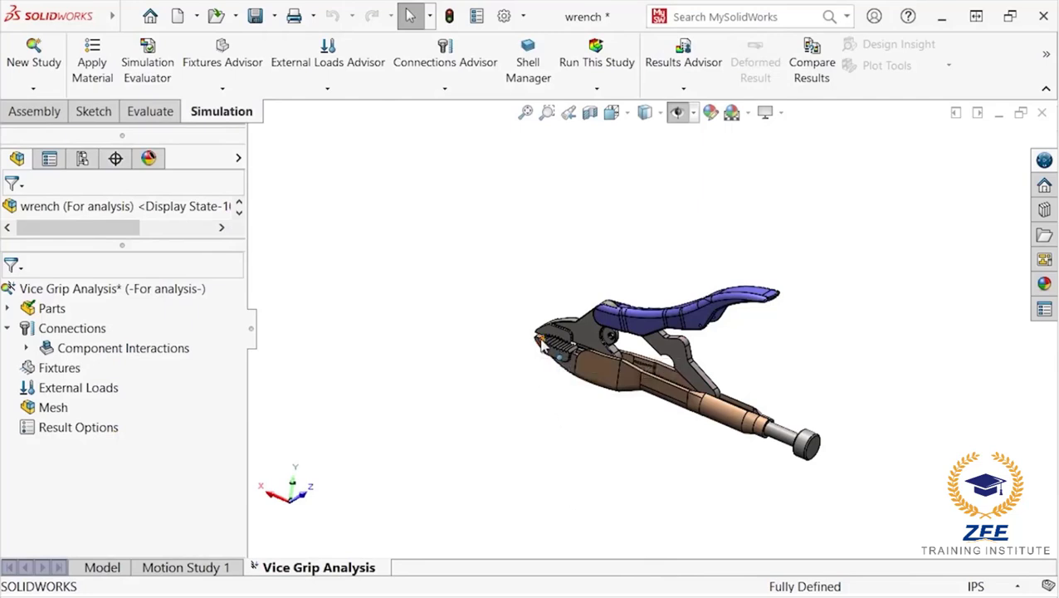
# Step: Fix the upper jaw face of the vice grip with a Fixed Geometry restraint
pyautogui.rightClick(52, 368)
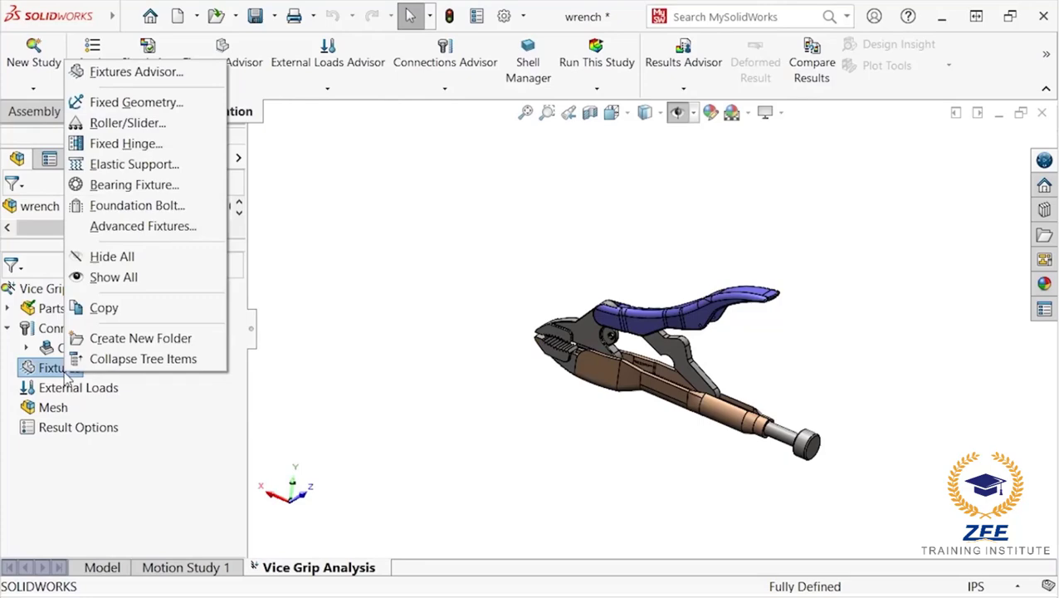
pyautogui.click(133, 100)
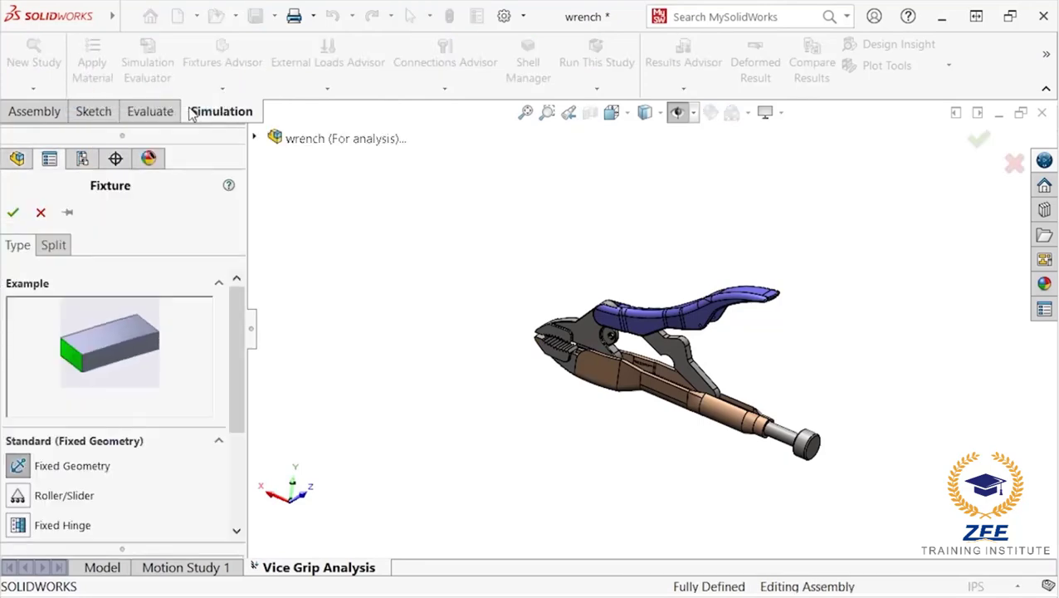
pyautogui.scroll(-8, 546, 341)
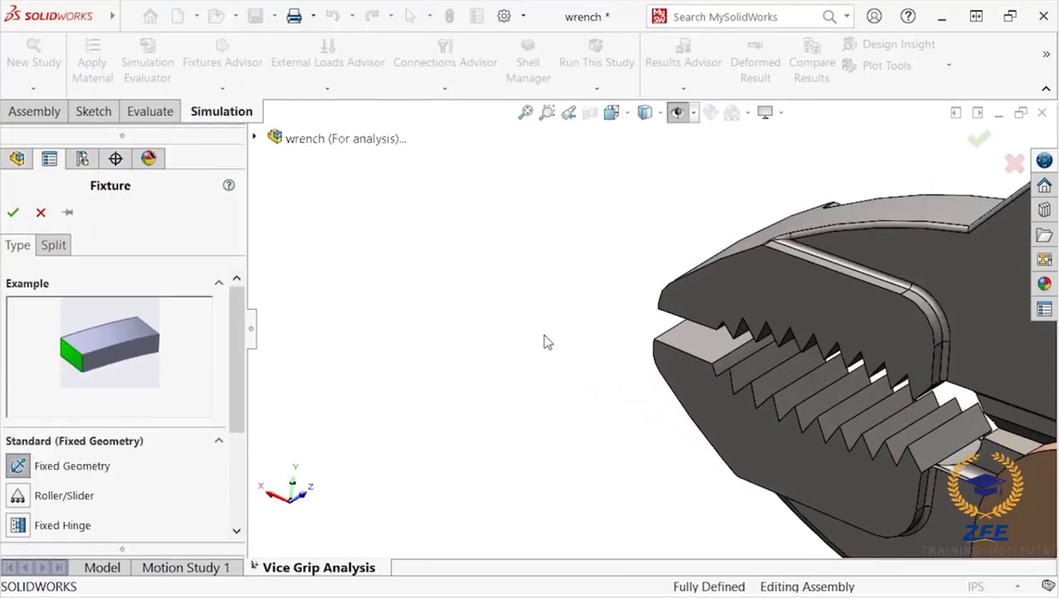
pyautogui.click(732, 348)
pyautogui.moveTo(733, 349); pyautogui.dragTo(544, 330, button='middle')
pyautogui.click(631, 341)
pyautogui.click(543, 330)
pyautogui.click(481, 312)
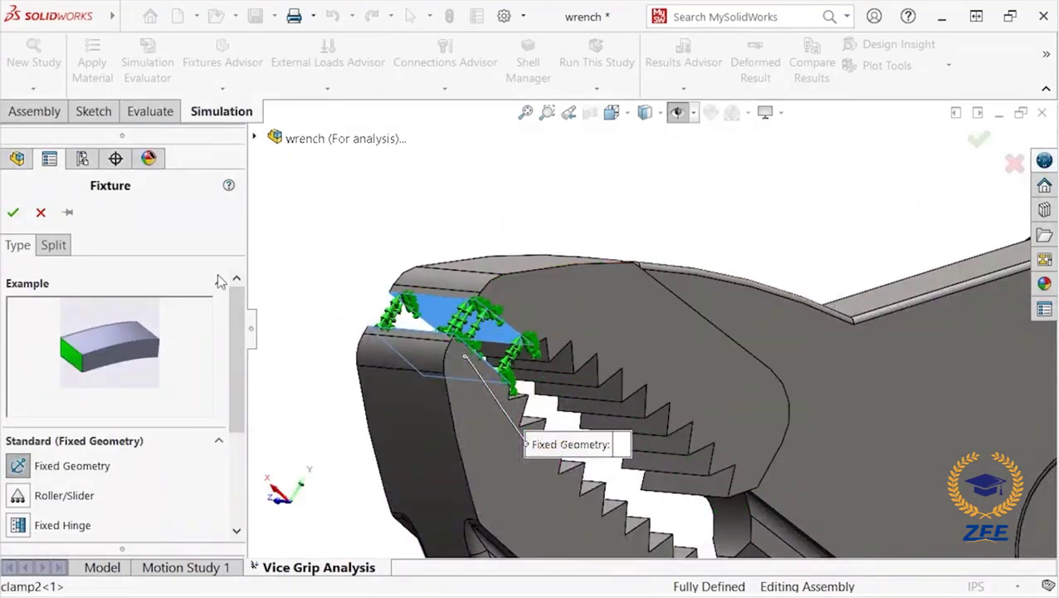
pyautogui.click(14, 213)
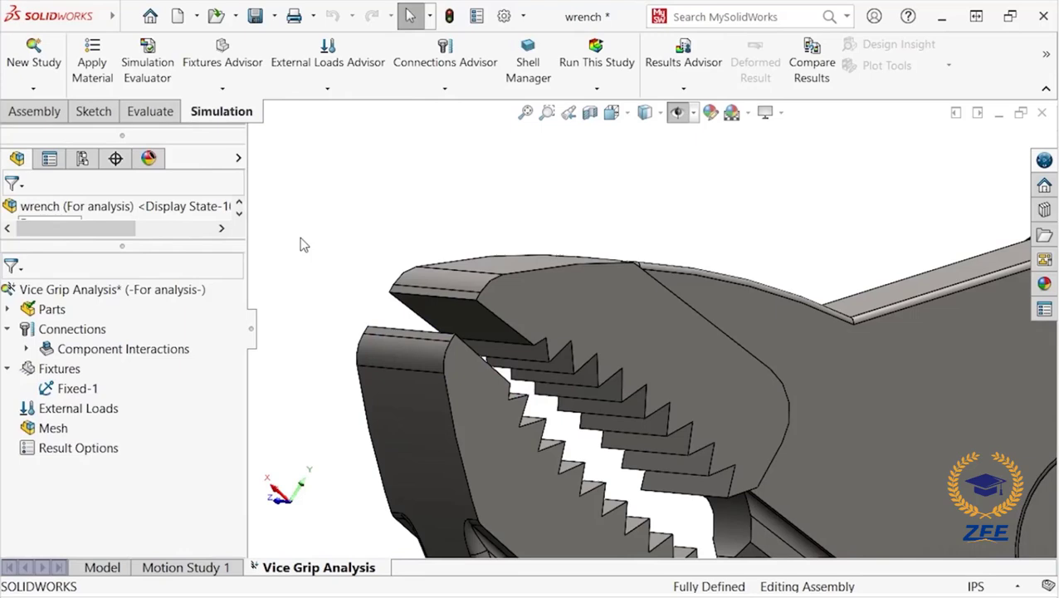
pyautogui.press('f')
pyautogui.moveTo(299, 237); pyautogui.dragTo(490, 385, button='middle')
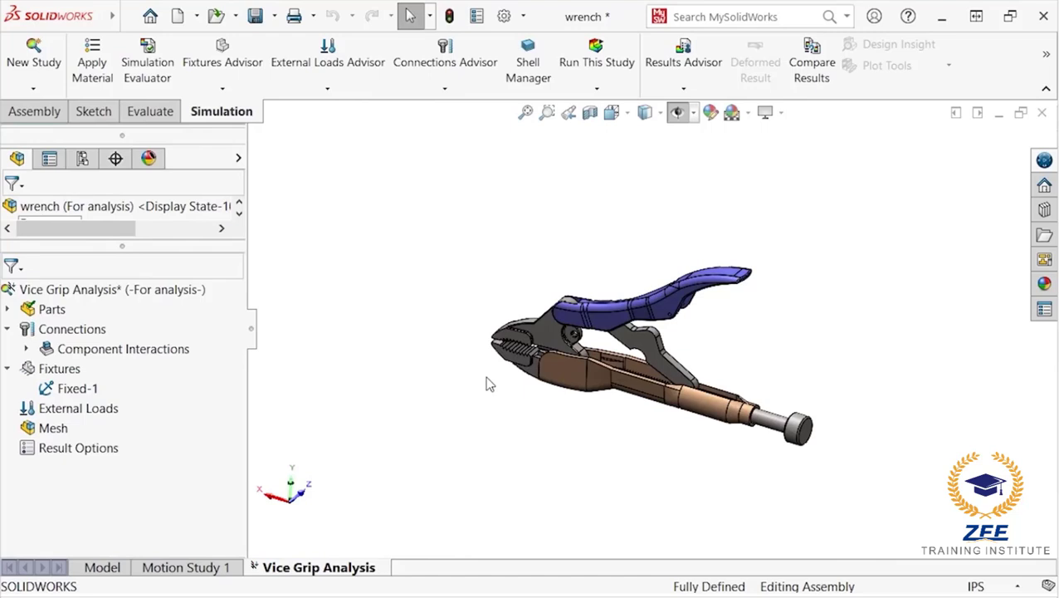
# Step: Set up Interference Detection on wrench.SLDASM with Treat coincidence as interference checked
pyautogui.click(161, 116)
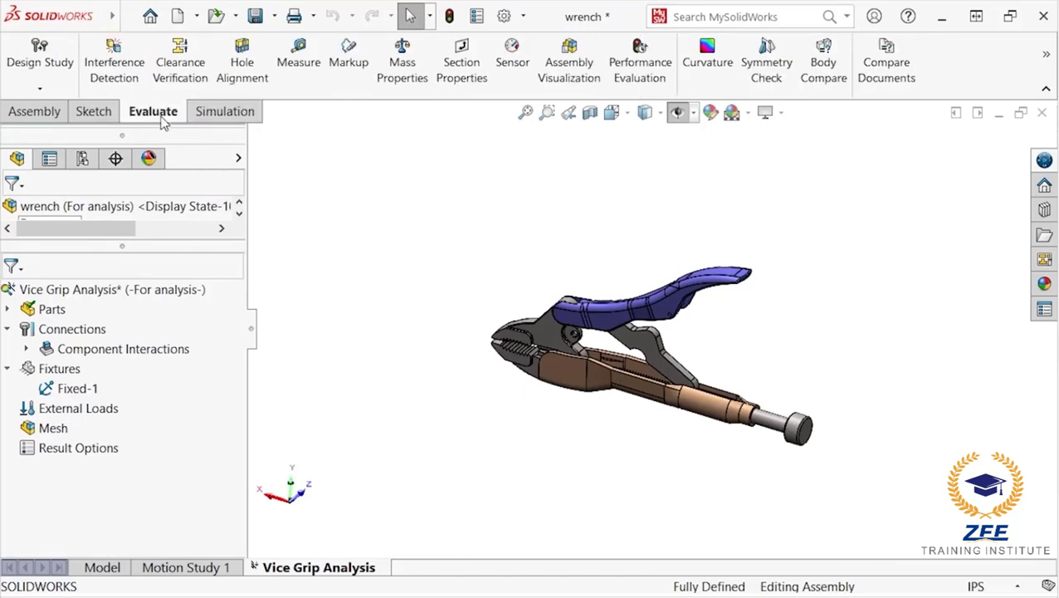
pyautogui.click(123, 88)
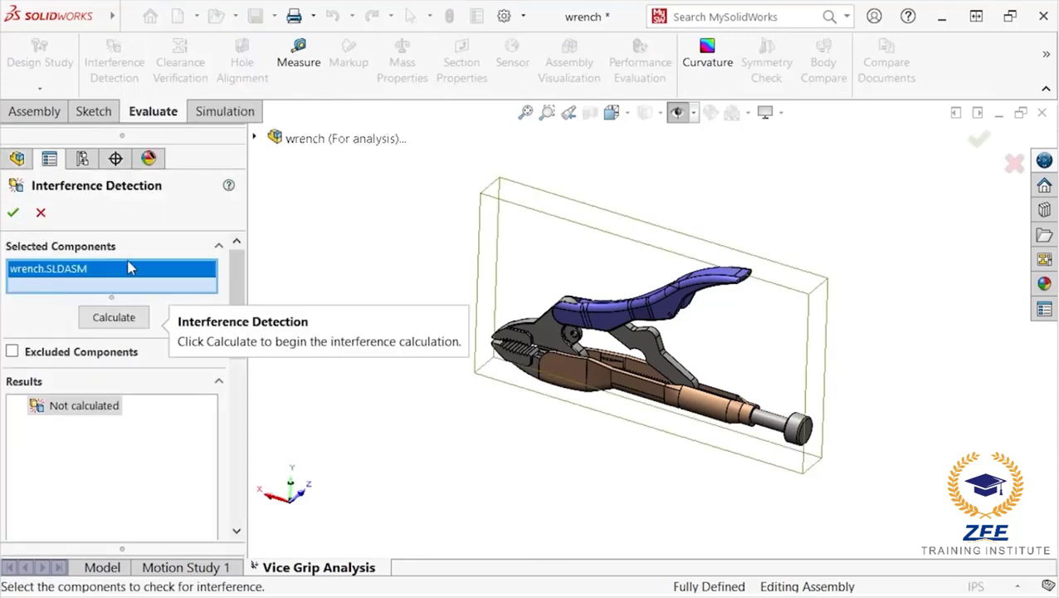
pyautogui.click(114, 317)
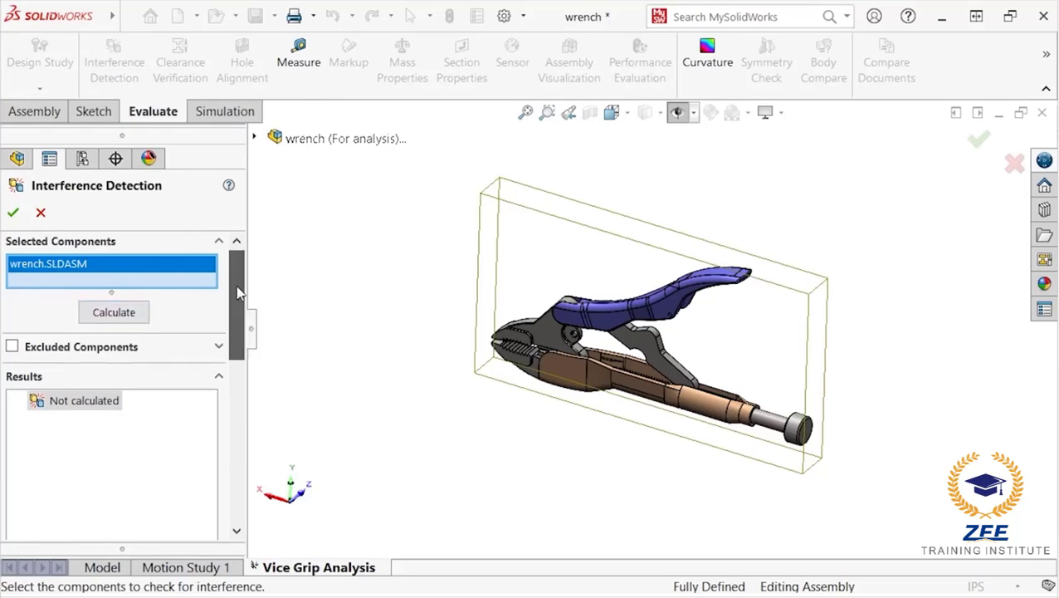
pyautogui.scroll(-2, 245, 398)
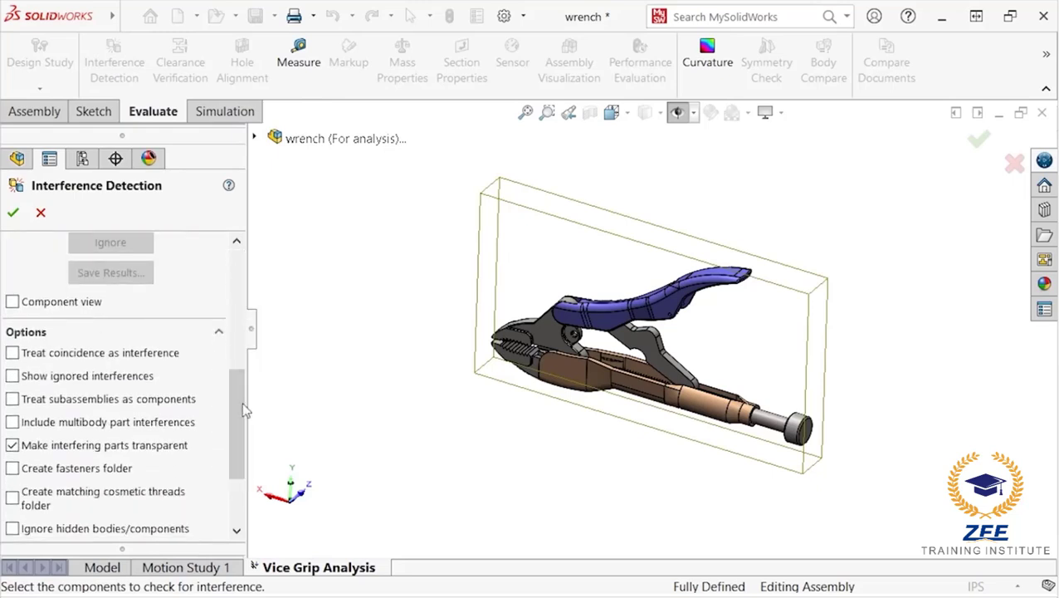
pyautogui.click(13, 353)
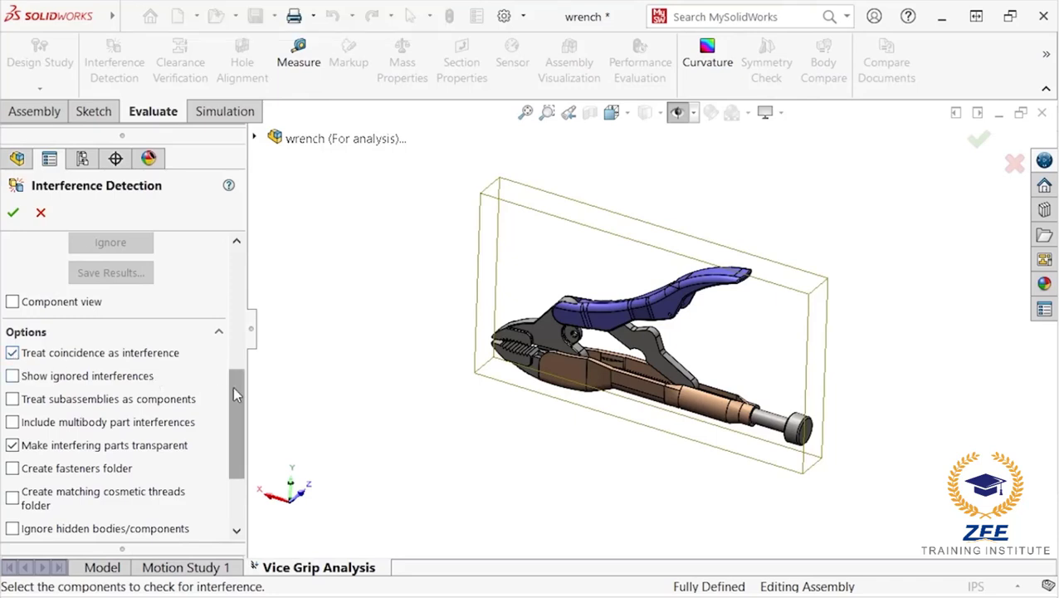
pyautogui.moveTo(232, 387); pyautogui.dragTo(235, 274)
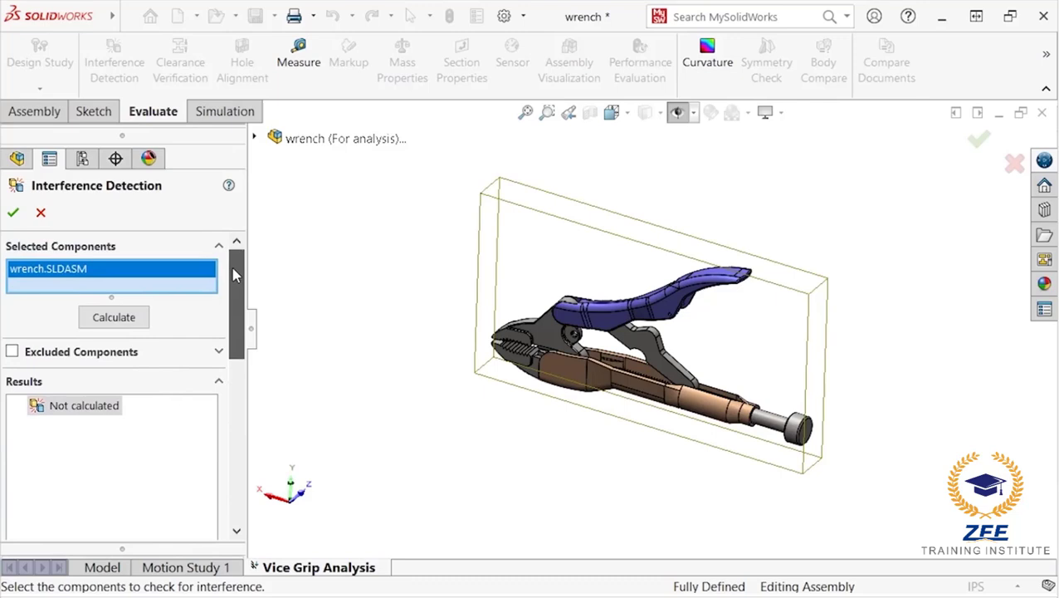
# Step: Calculate the interferences and inspect Interference1 on the model
pyautogui.click(114, 317)
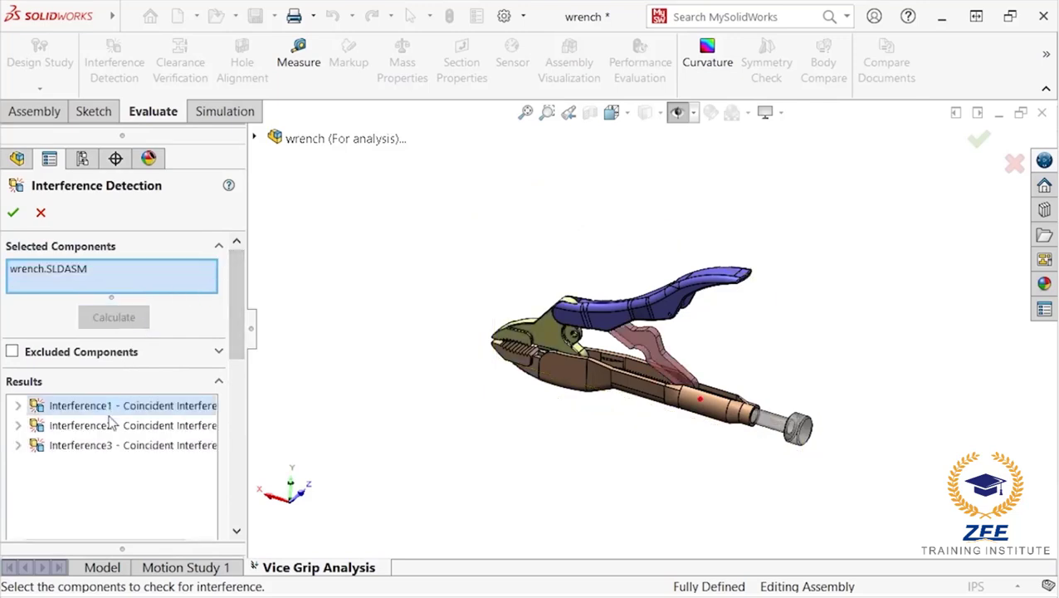
pyautogui.click(17, 405)
pyautogui.click(18, 466)
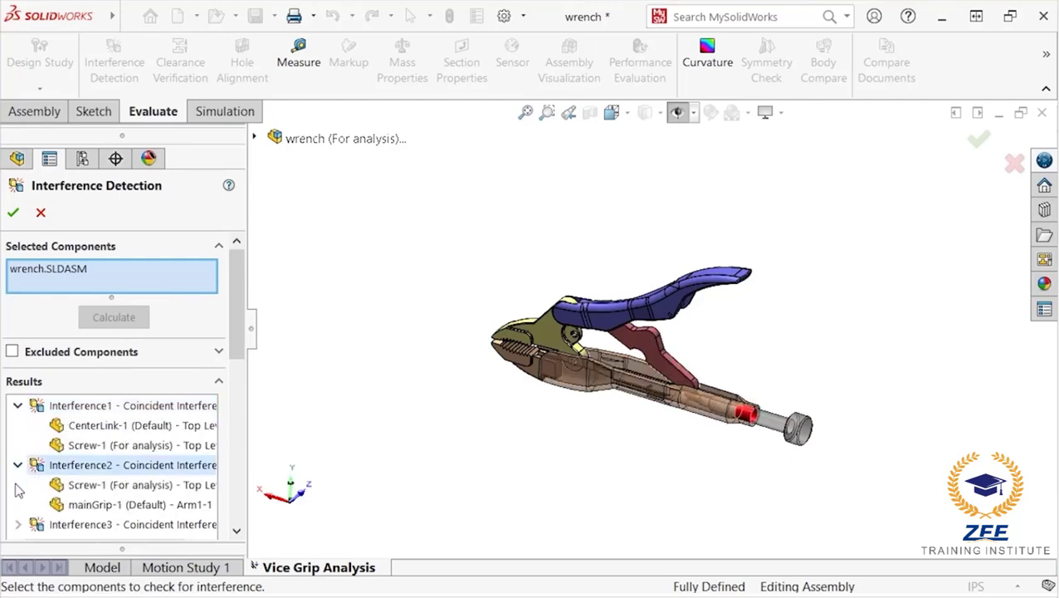
pyautogui.click(17, 525)
pyautogui.scroll(2, 211, 462)
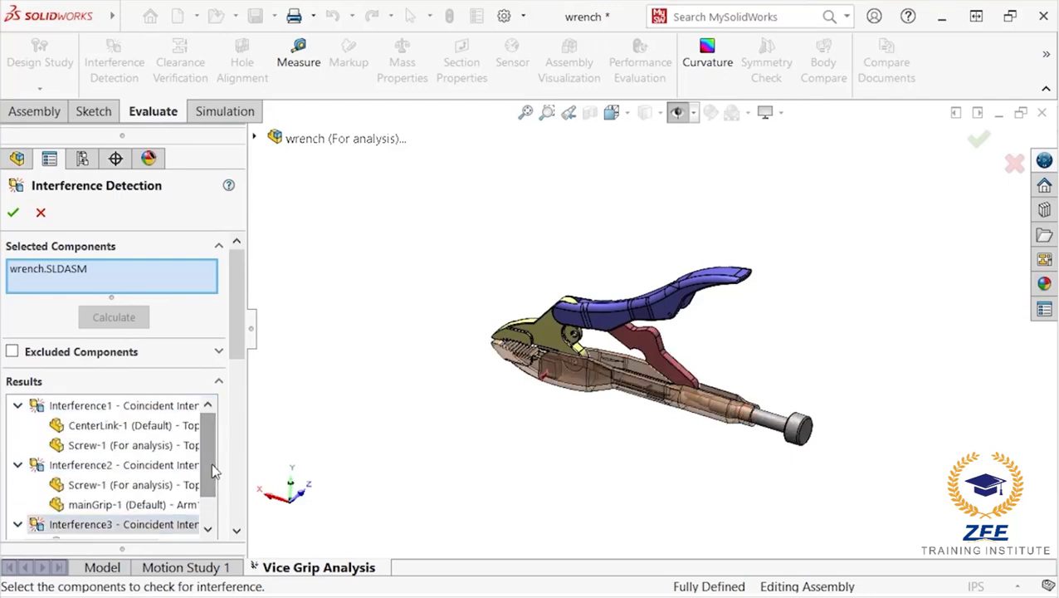
pyautogui.click(124, 405)
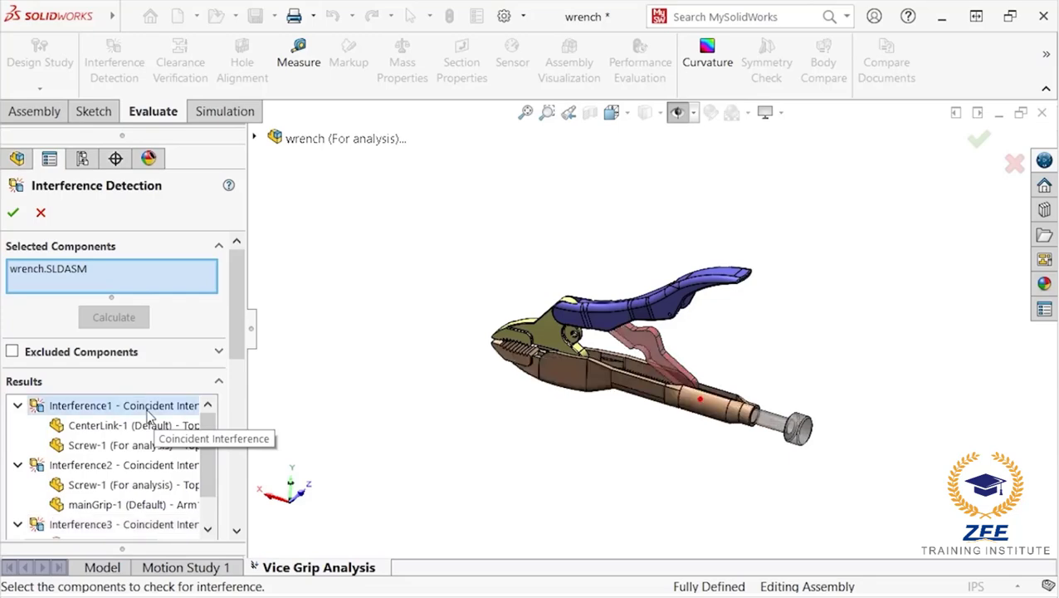
pyautogui.scroll(-5, 710, 394)
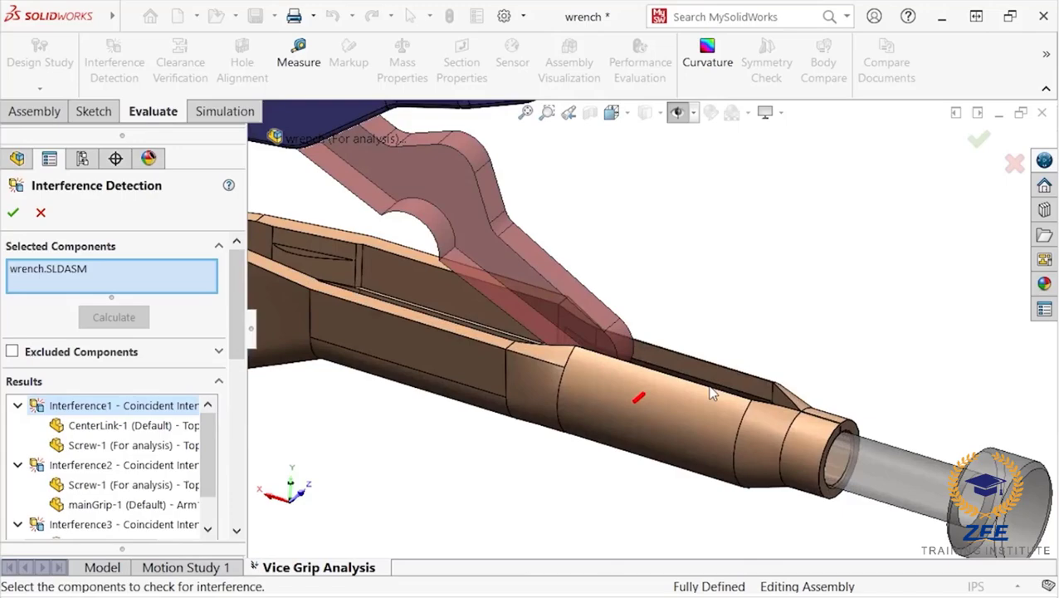
pyautogui.moveTo(693, 326); pyautogui.dragTo(683, 433, button='middle')
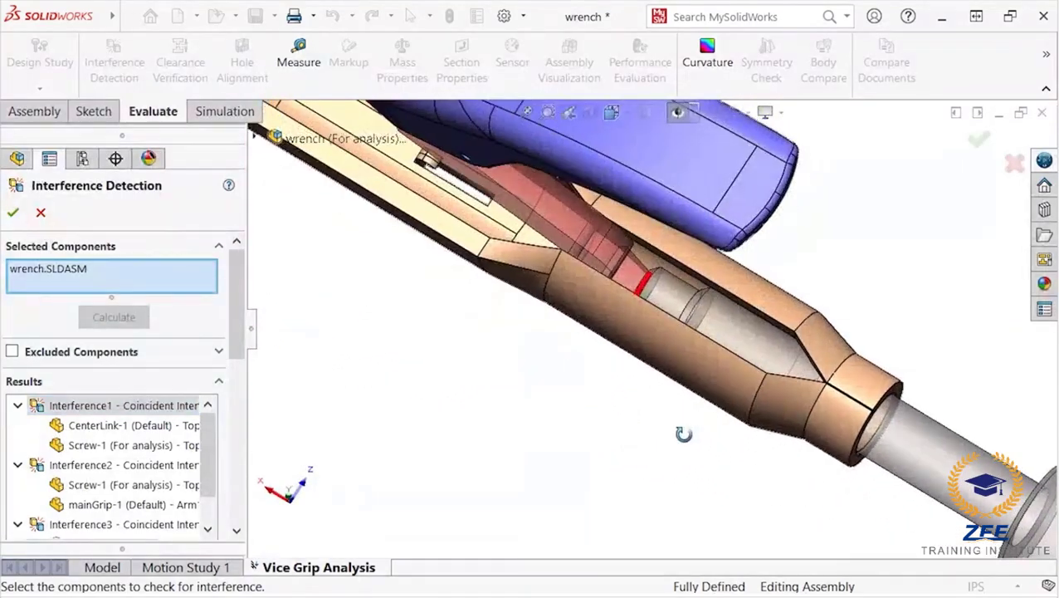
pyautogui.scroll(-5, 689, 320)
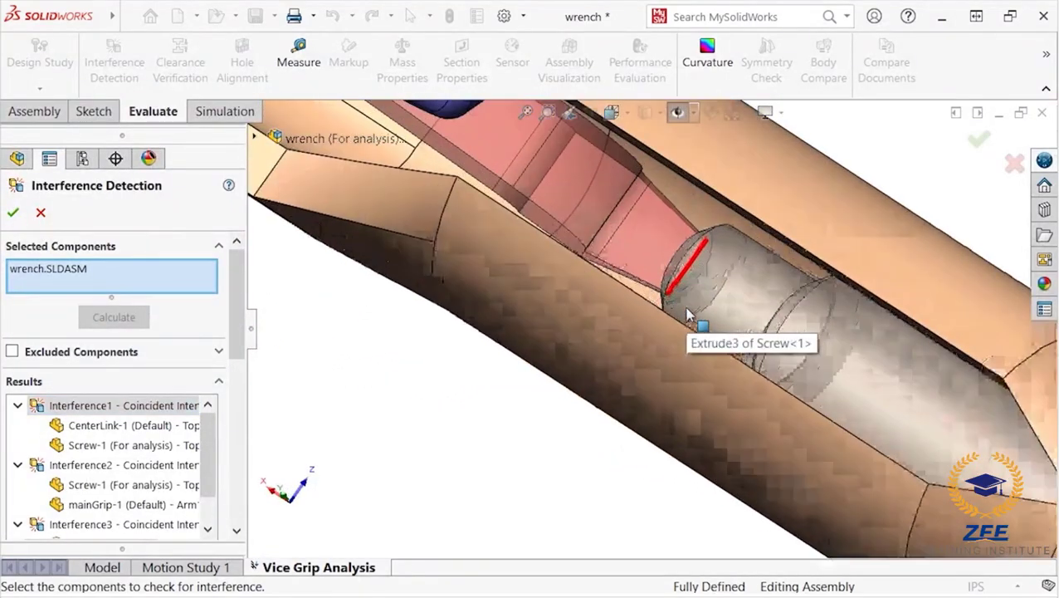
pyautogui.moveTo(687, 315); pyautogui.dragTo(729, 341, button='middle')
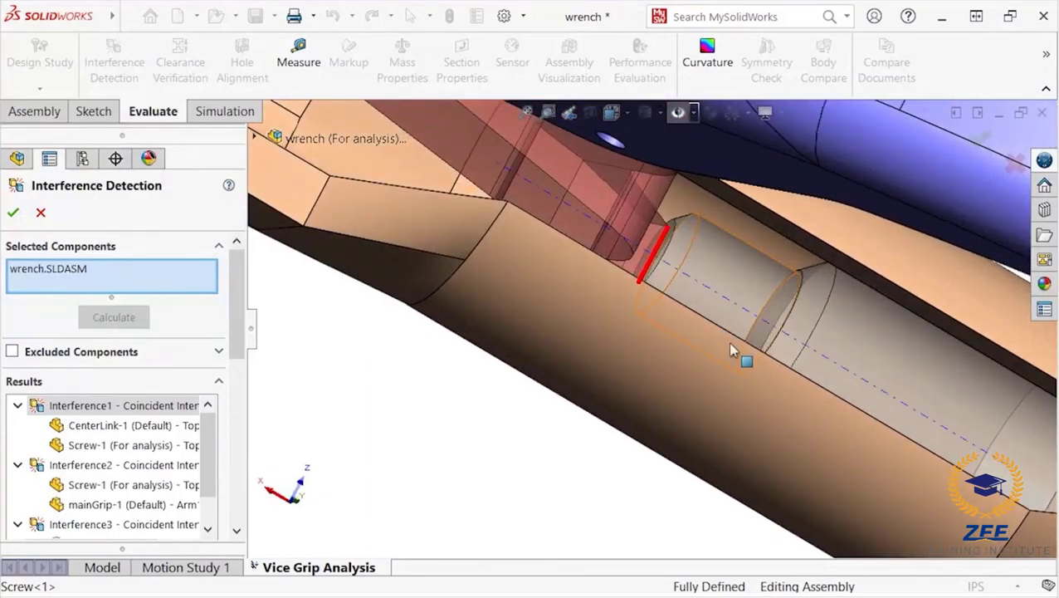
pyautogui.hotkey('ctrl', '7')
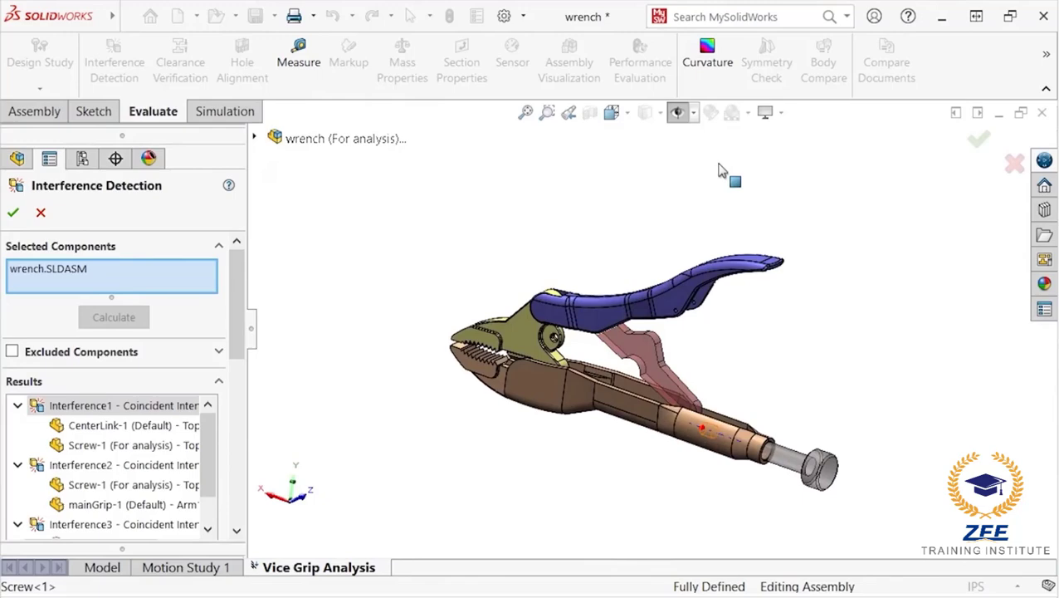
# Step: Inspect Interference2 at the screw end of the assembly
pyautogui.click(187, 467)
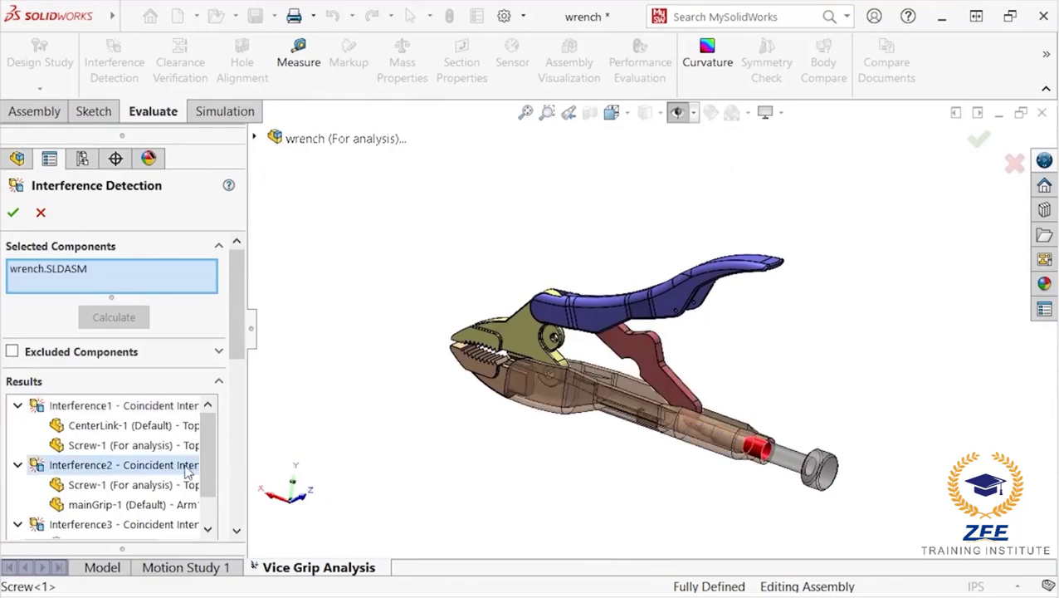
pyautogui.scroll(-3, 790, 459)
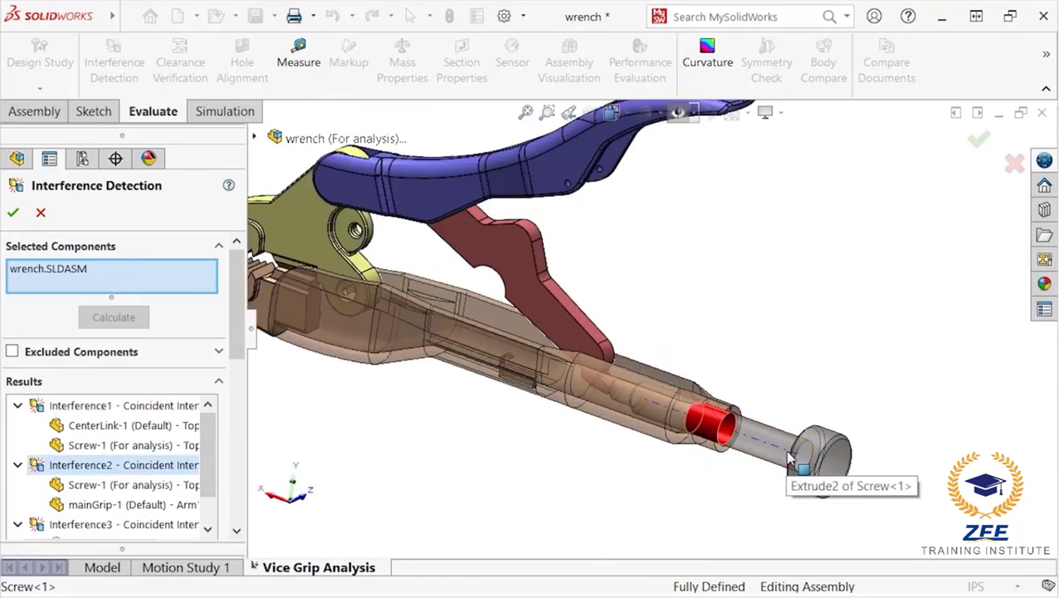
pyautogui.scroll(-4, 791, 459)
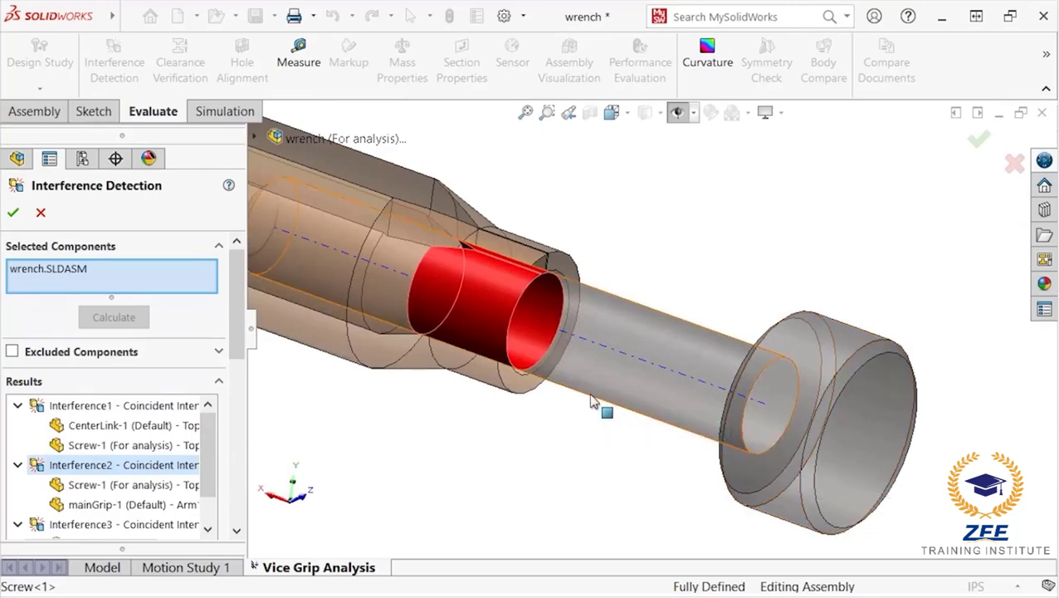
pyautogui.moveTo(591, 400); pyautogui.dragTo(709, 426, button='middle')
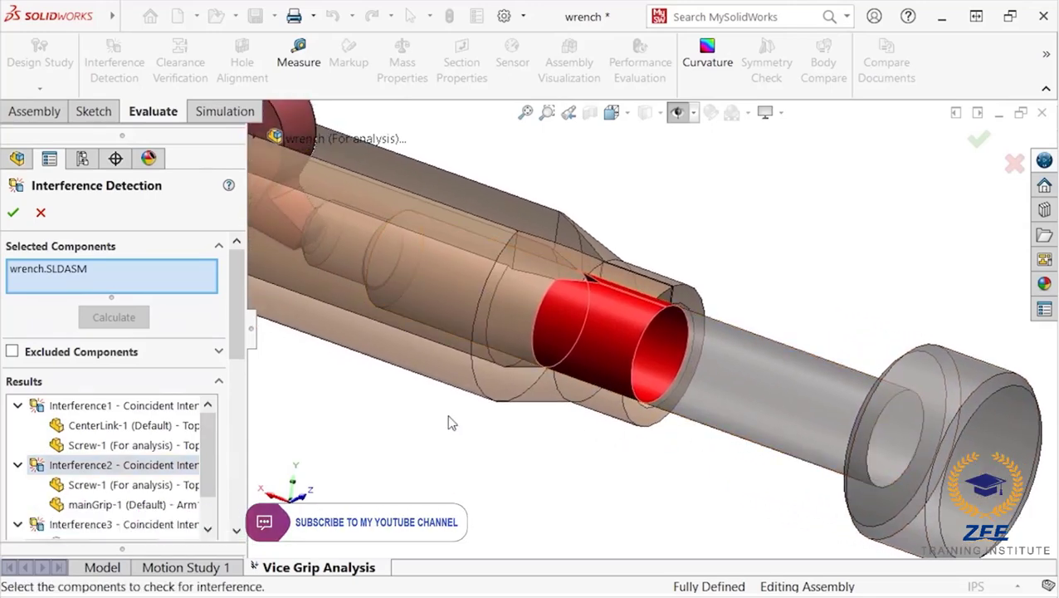
pyautogui.moveTo(448, 424)
pyautogui.mouseDown(button='middle')
pyautogui.moveTo(572, 434)
pyautogui.moveTo(436, 410)
pyautogui.mouseUp(button='middle')
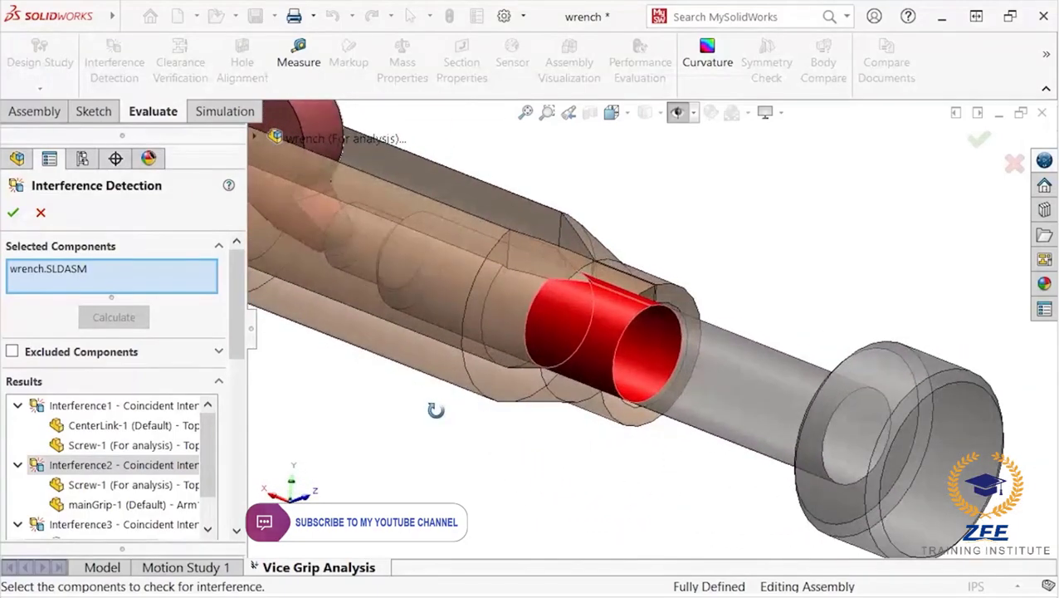
pyautogui.press('f')
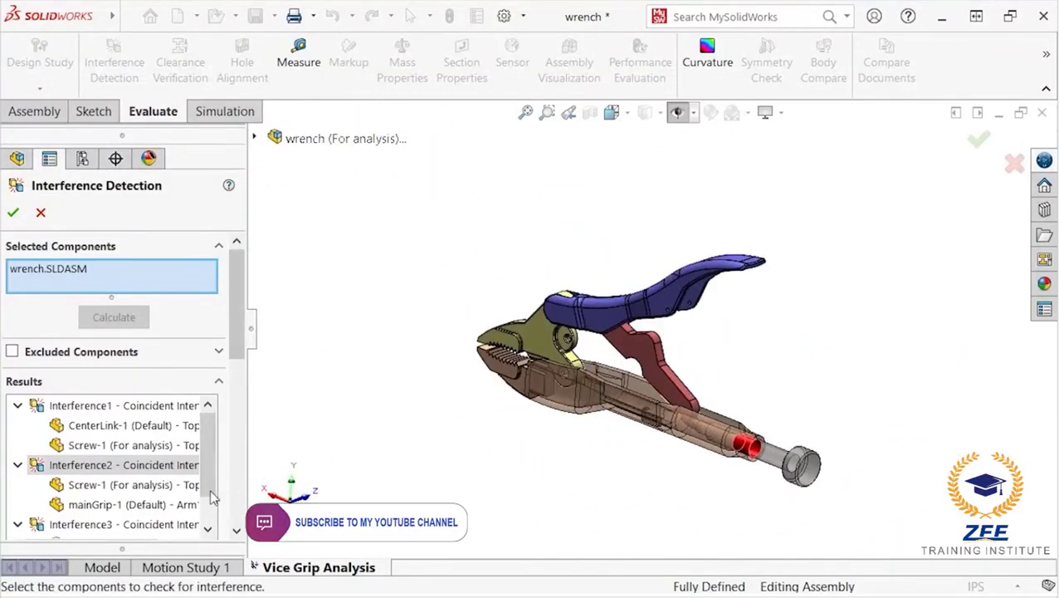
# Step: Inspect Interference3 near the jaw and close the interference check
pyautogui.click(192, 525)
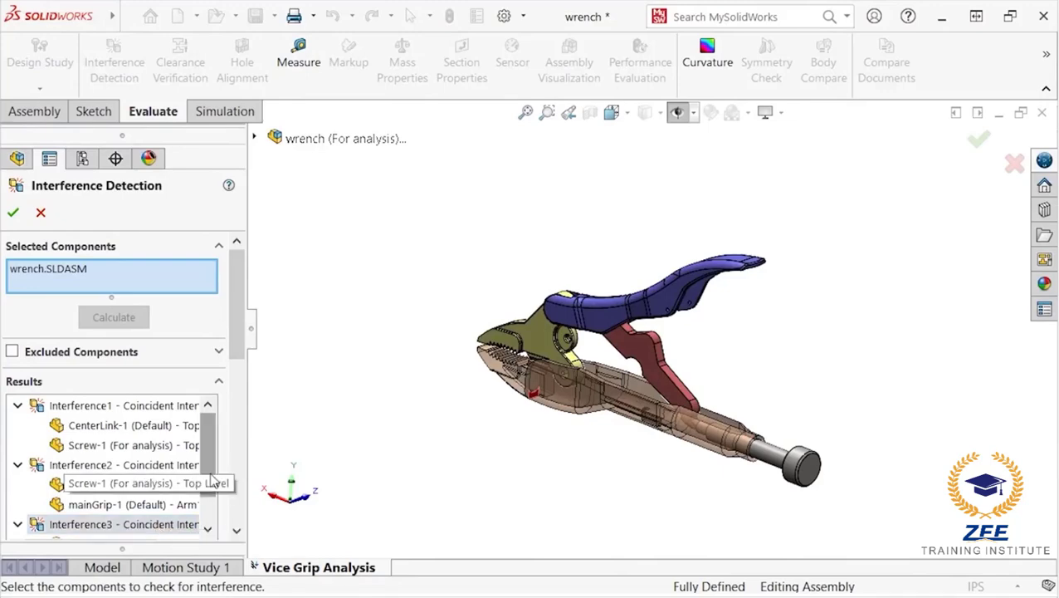
pyautogui.moveTo(211, 480); pyautogui.dragTo(208, 508)
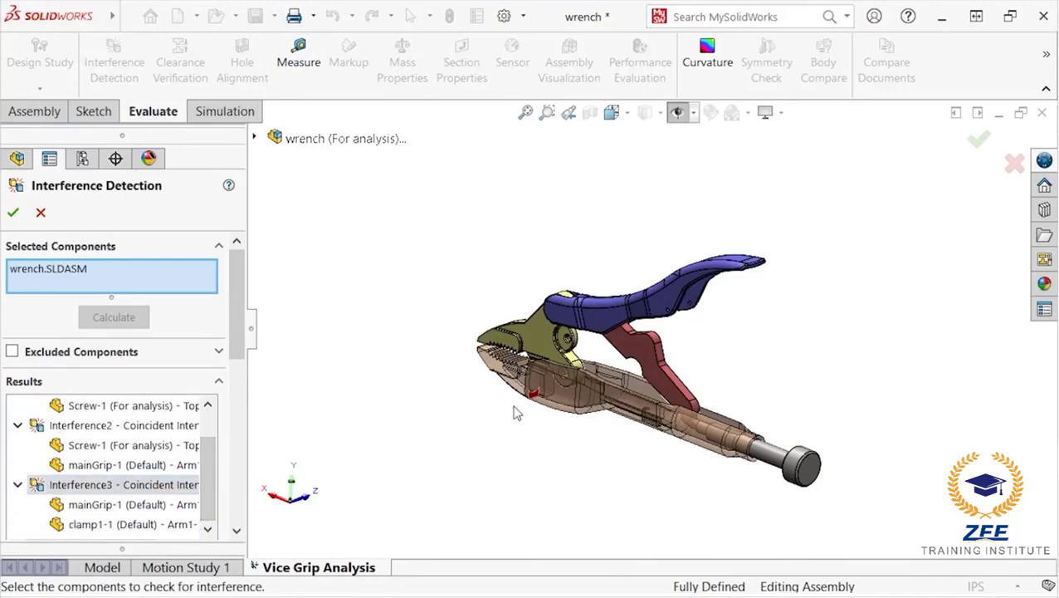
pyautogui.scroll(-10, 513, 413)
pyautogui.keyDown('ctrl'); pyautogui.moveTo(548, 402); pyautogui.dragTo(517, 451, button='middle'); pyautogui.keyUp('ctrl')
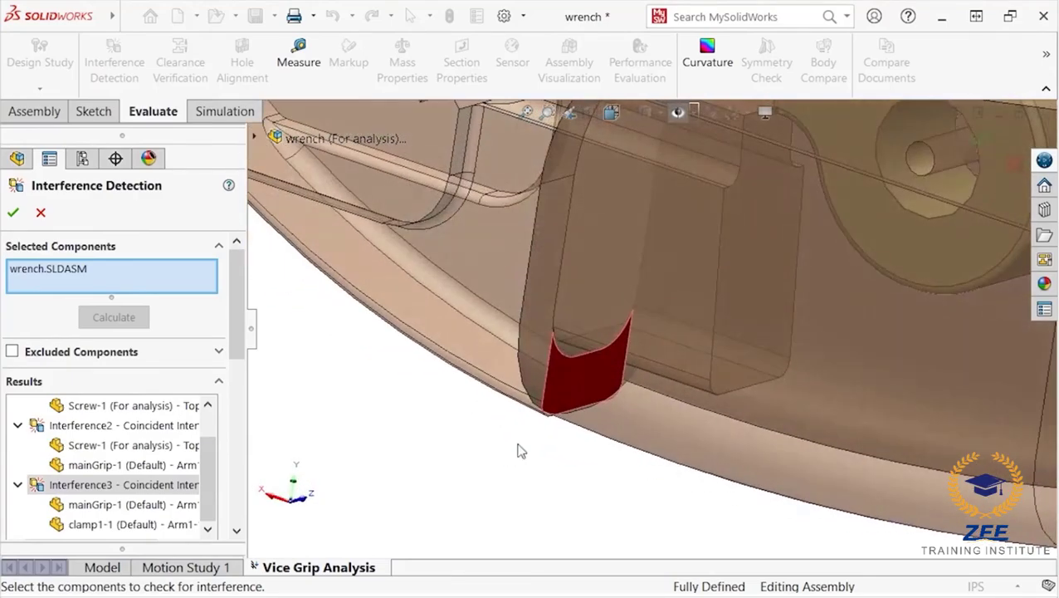
pyautogui.press('f')
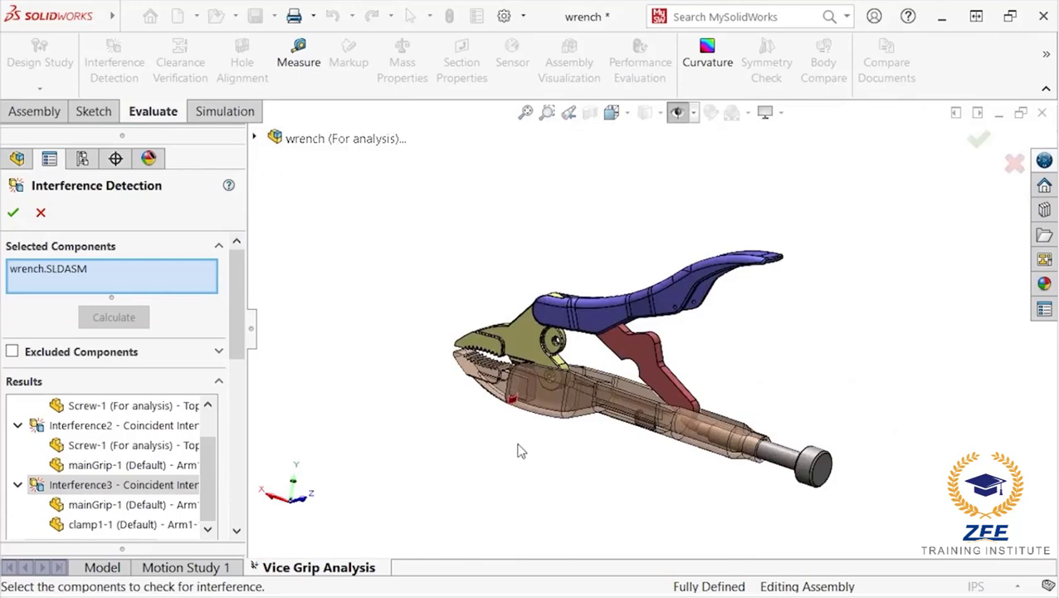
pyautogui.click(12, 214)
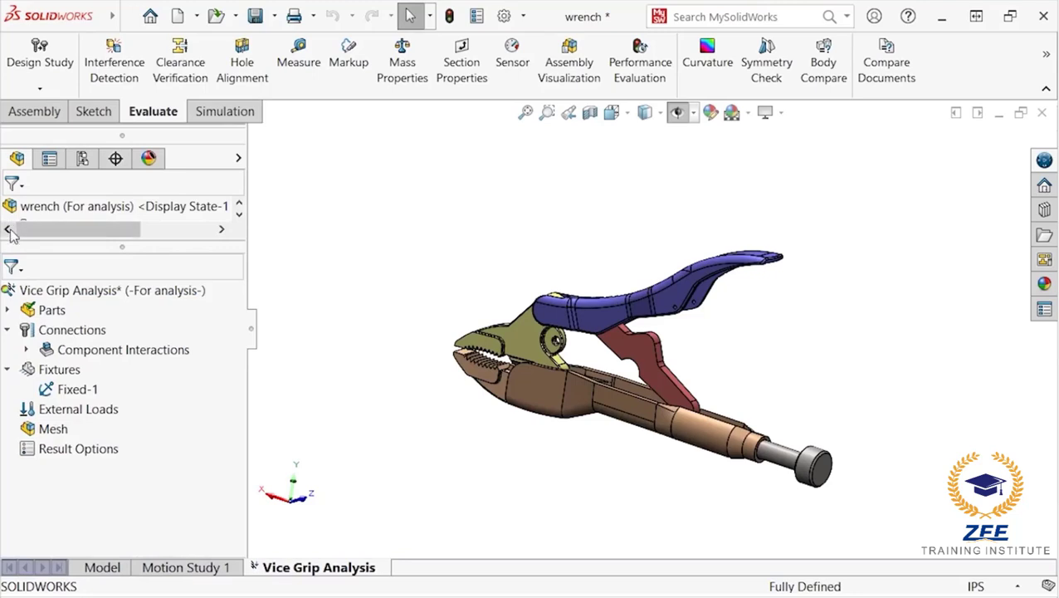
# Step: Edit the bonded Global Interaction to stop enforcing common nodes between touching boundaries
pyautogui.click(27, 350)
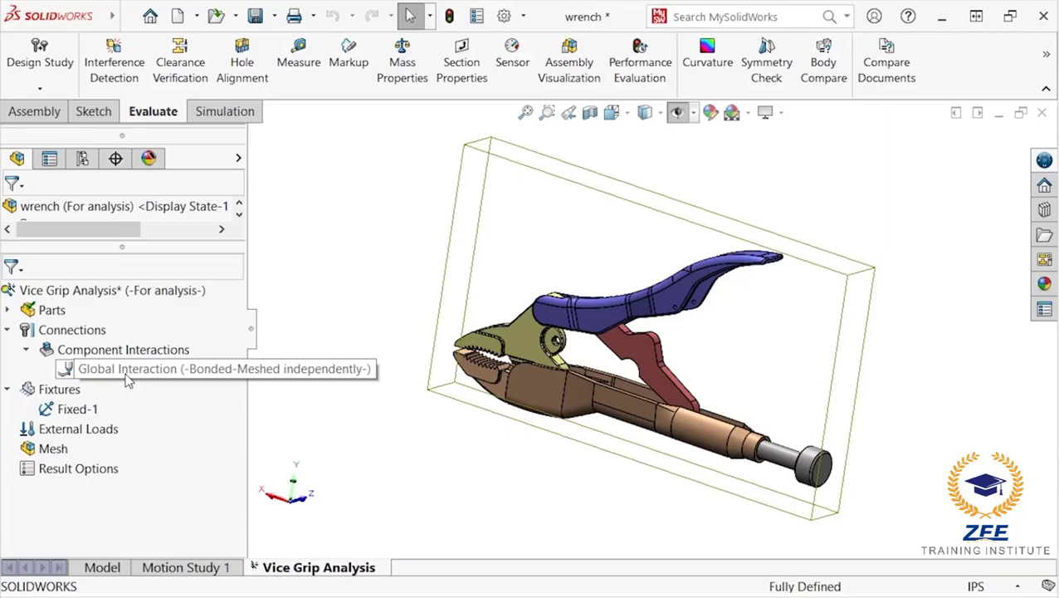
pyautogui.rightClick(129, 378)
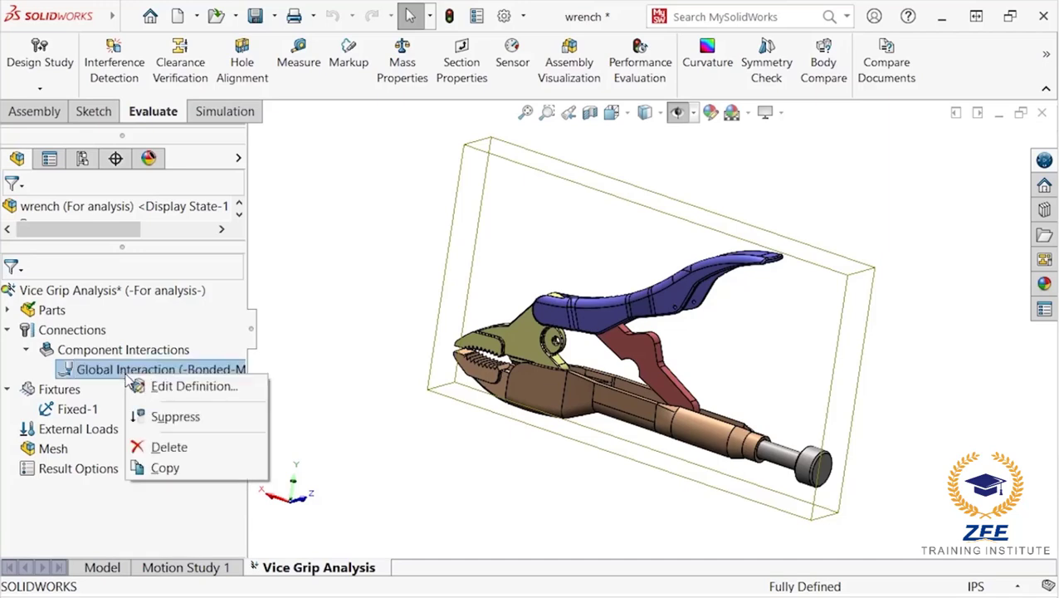
pyautogui.click(242, 390)
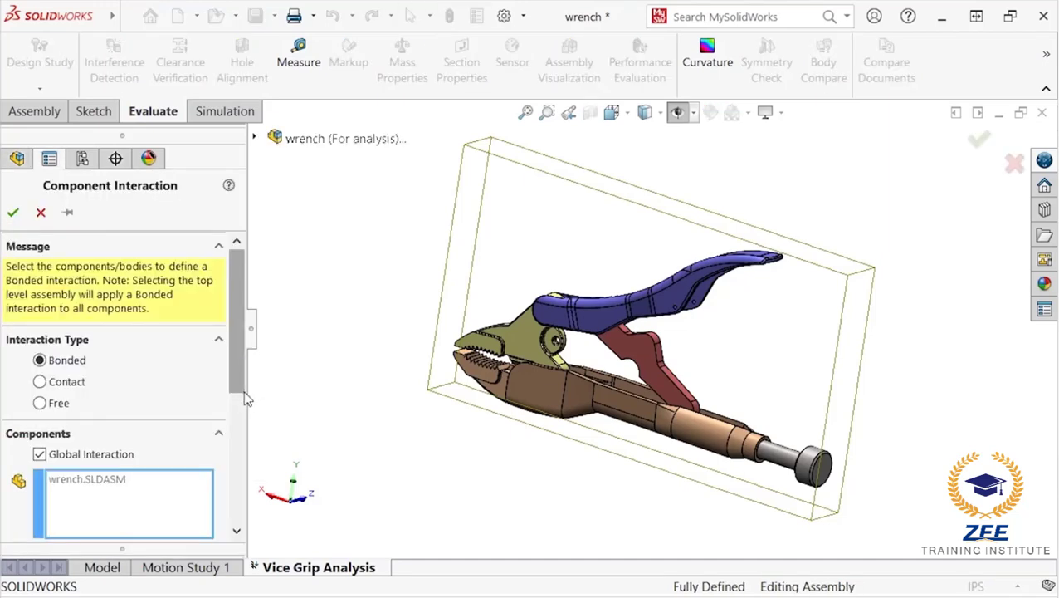
pyautogui.moveTo(239, 366); pyautogui.dragTo(245, 501)
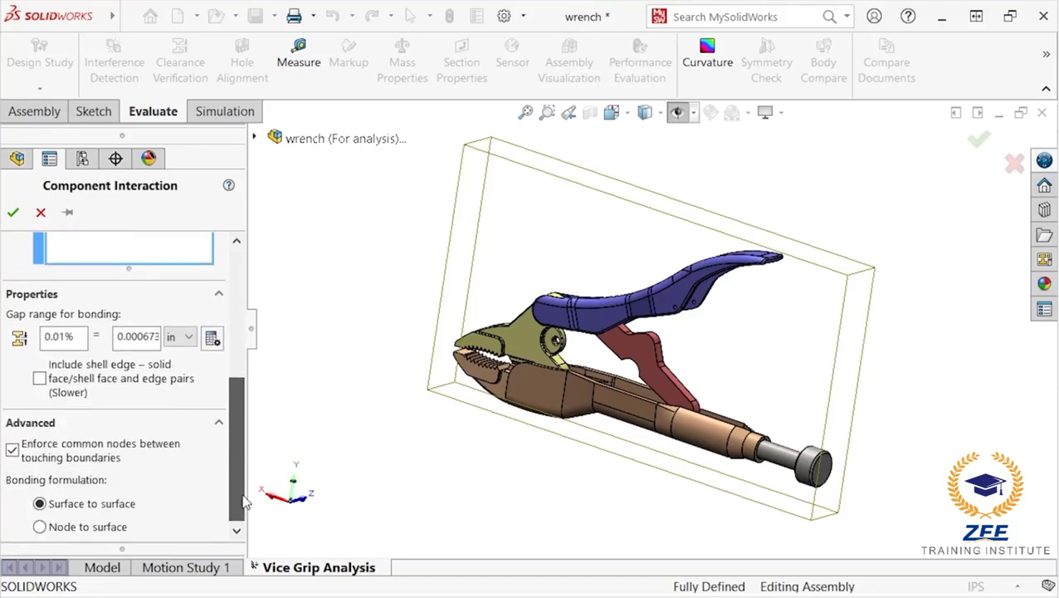
pyautogui.click(12, 450)
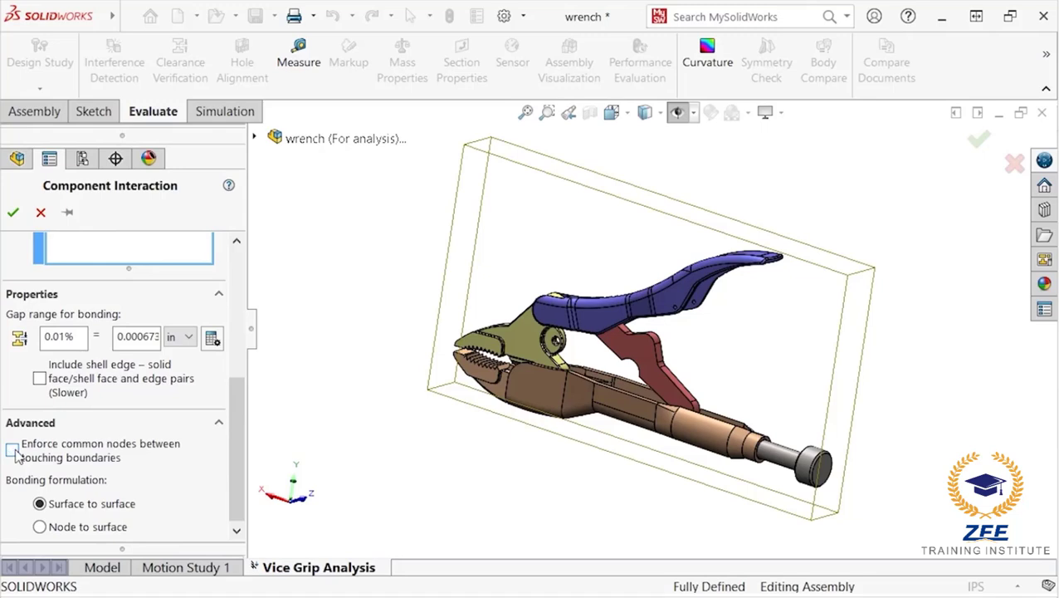
pyautogui.click(13, 213)
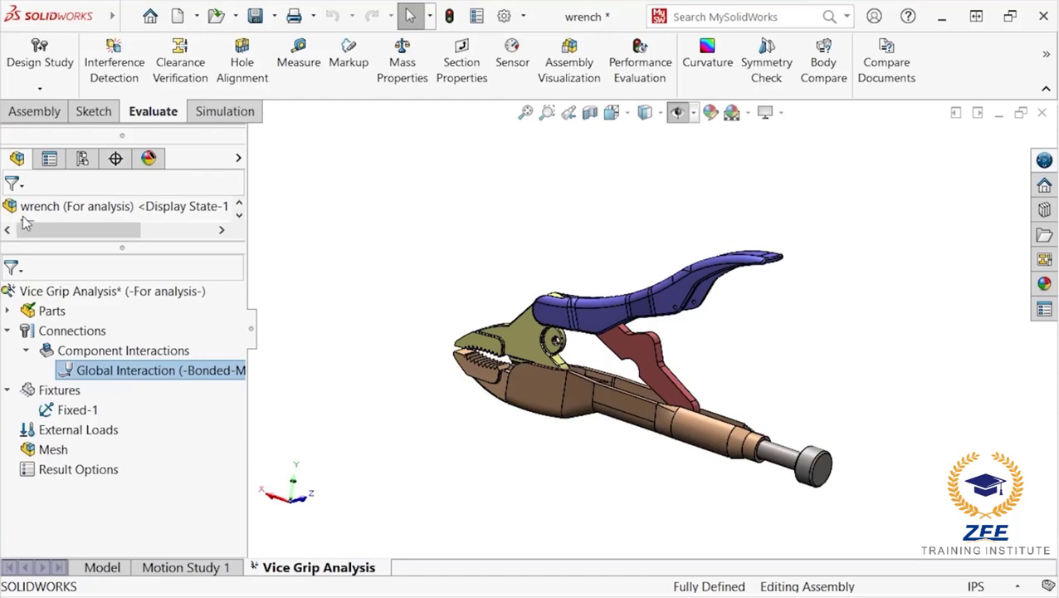
# Step: Explode the vice grip using ExplView2 under the For analysis configuration
pyautogui.click(82, 160)
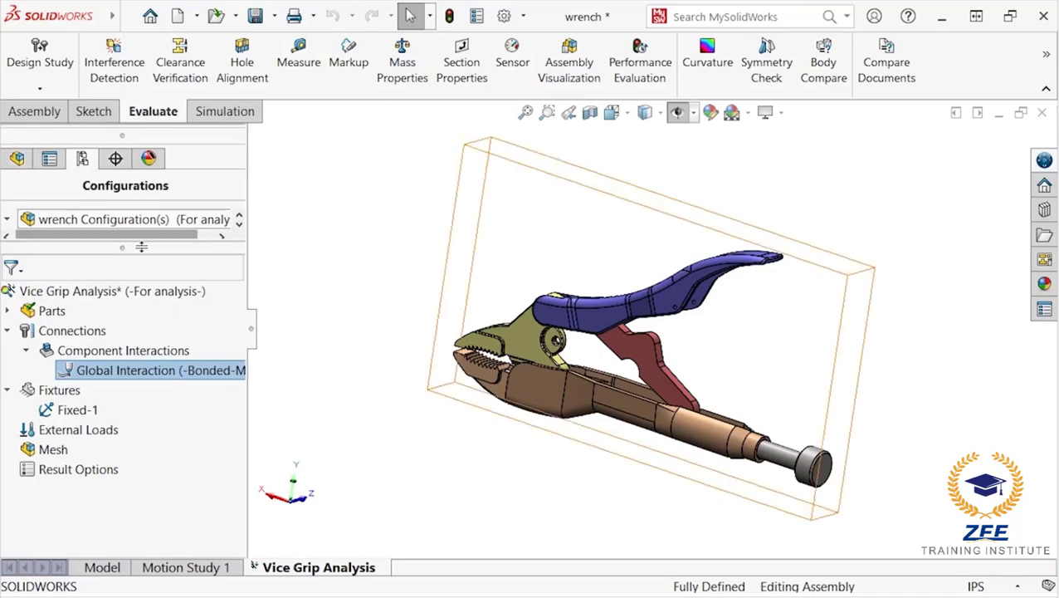
pyautogui.moveTo(139, 247); pyautogui.dragTo(141, 426)
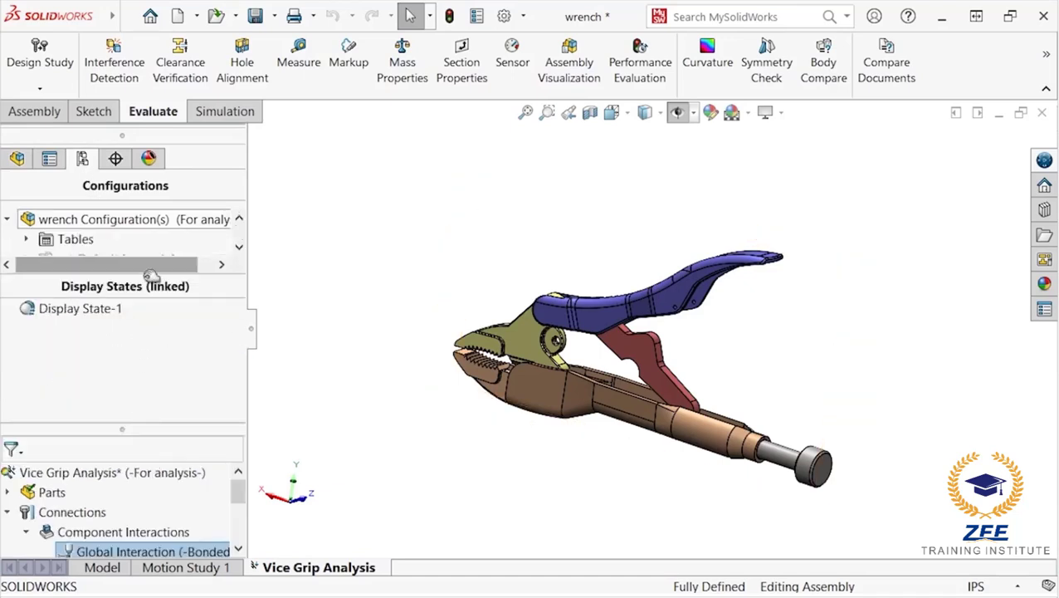
pyautogui.moveTo(149, 273); pyautogui.dragTo(149, 369)
pyautogui.click(26, 279)
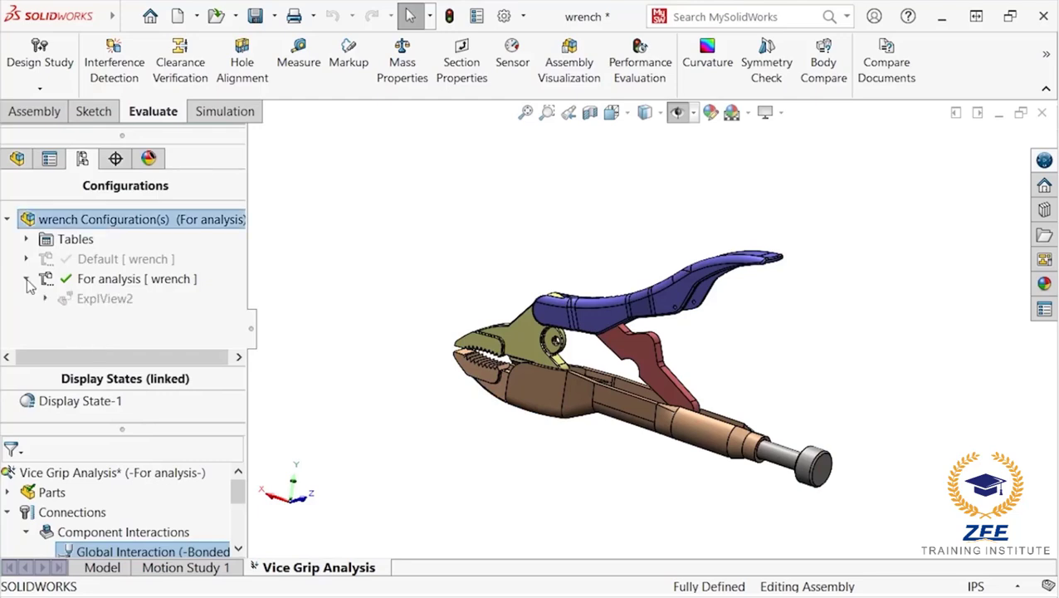
pyautogui.rightClick(72, 307)
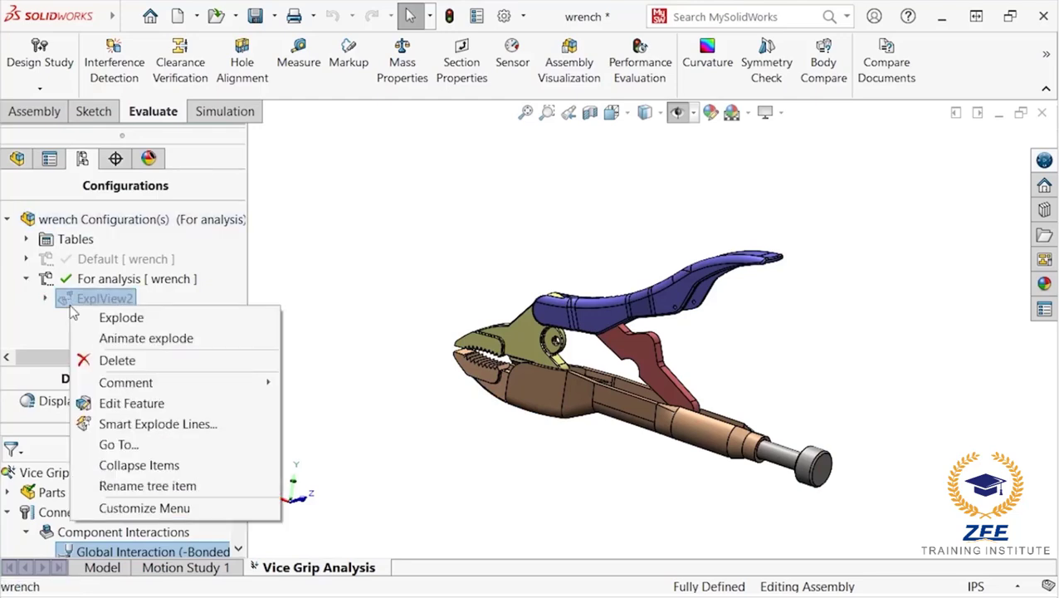
pyautogui.click(122, 318)
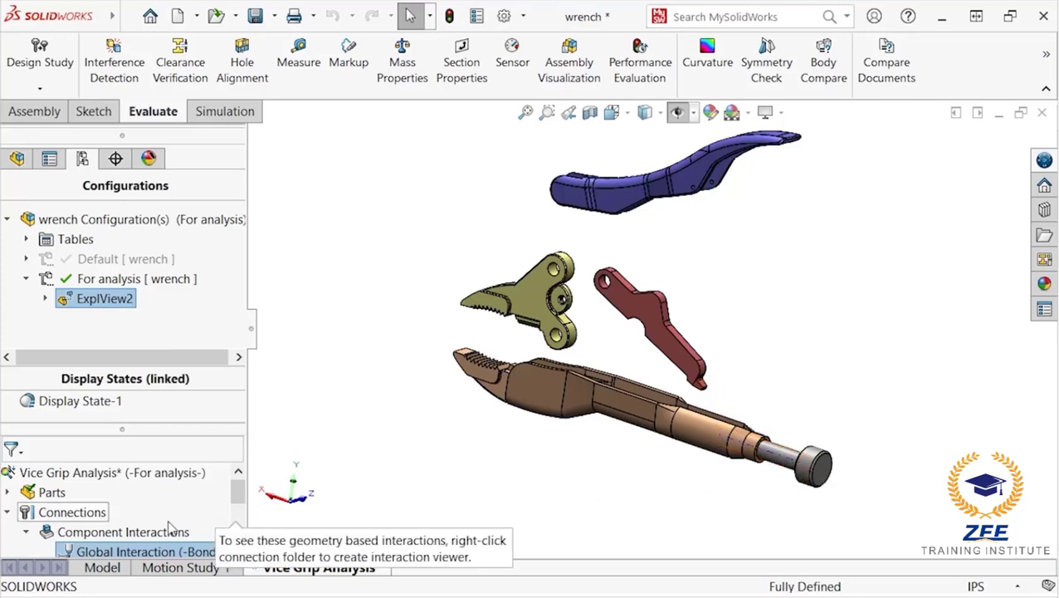
# Step: Start a bonded local interaction with the CenterLink tip edge as set 1
pyautogui.rightClick(116, 533)
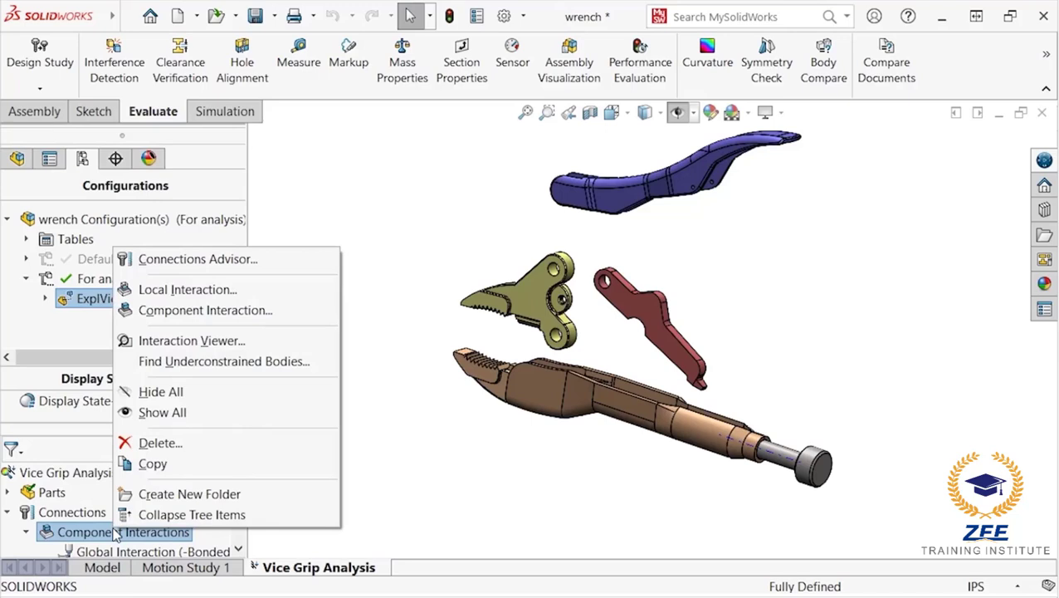
pyautogui.click(257, 290)
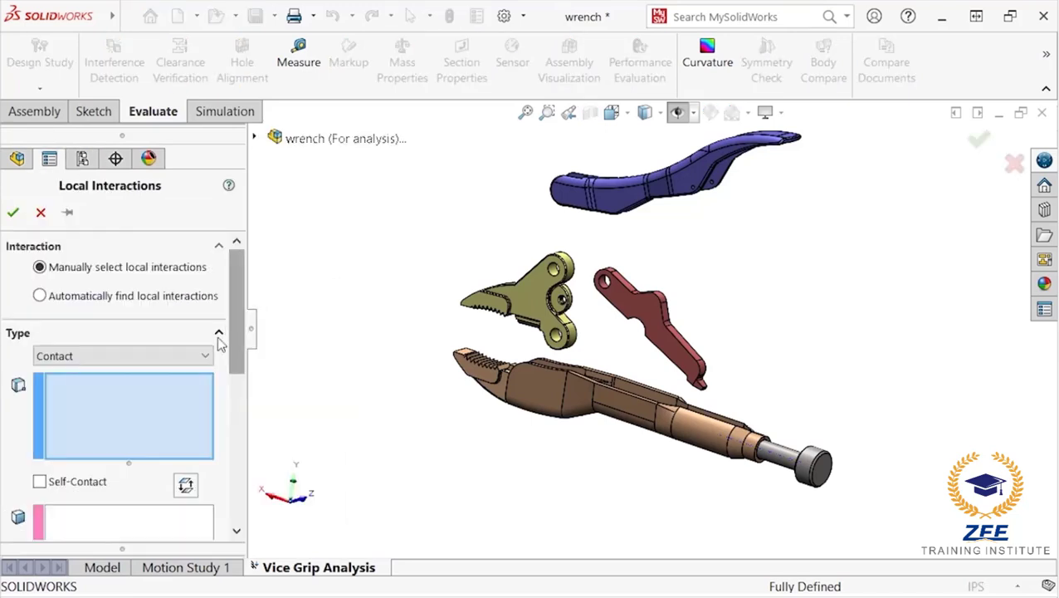
pyautogui.click(203, 355)
pyautogui.click(184, 387)
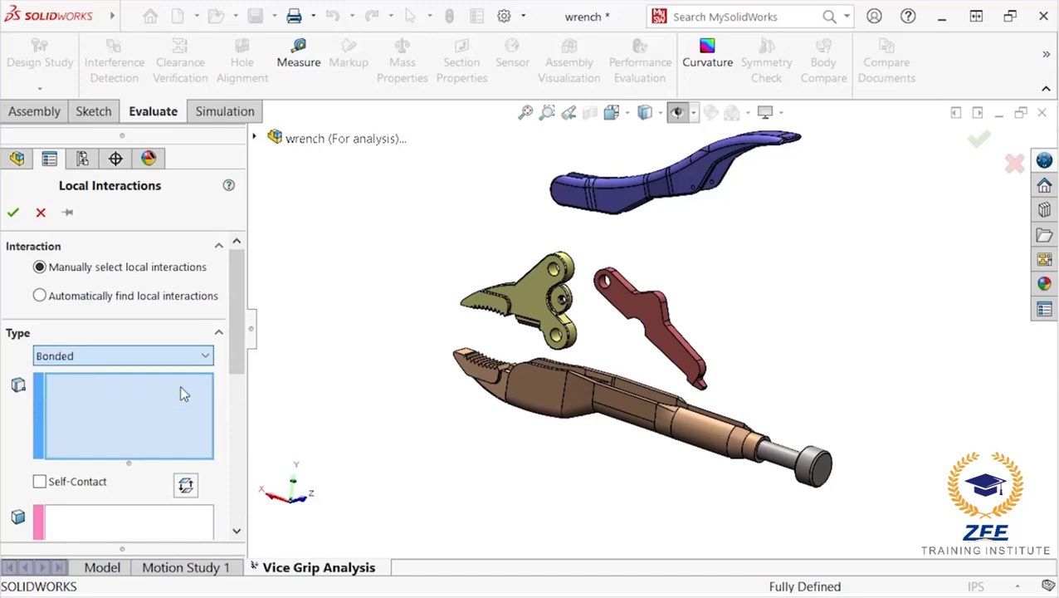
pyautogui.scroll(-10, 725, 390)
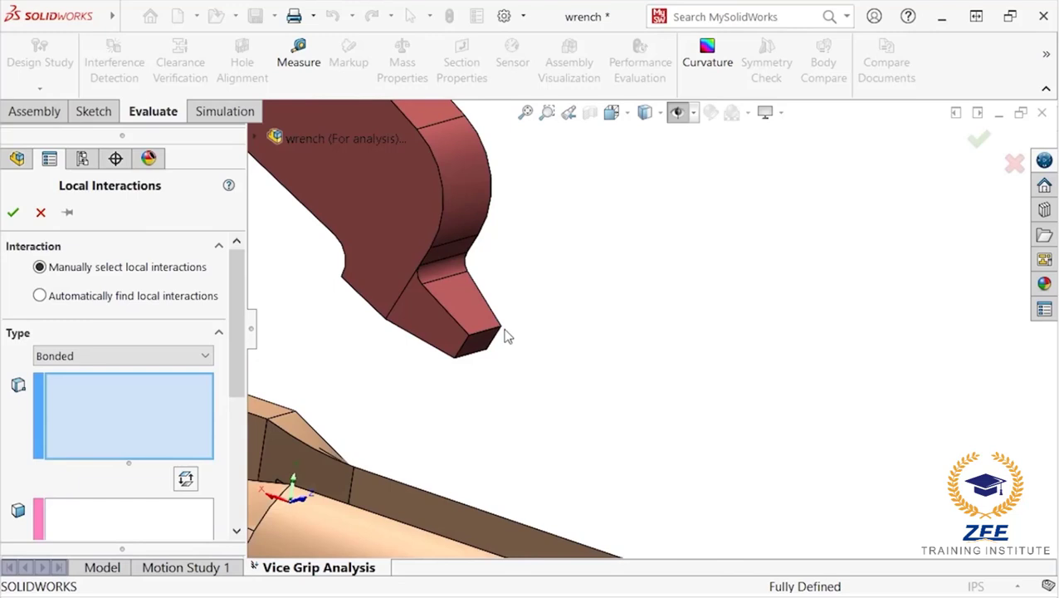
pyautogui.click(496, 332)
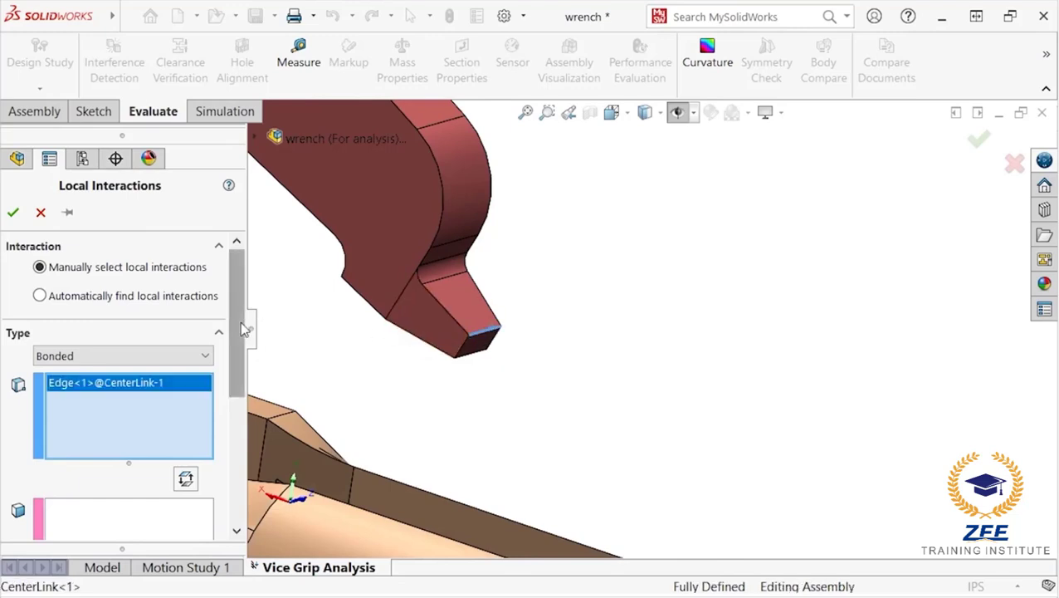
pyautogui.scroll(-3, 236, 373)
# Step: Pick the Screw face as set 2 and confirm the bonded interaction
pyautogui.click(185, 425)
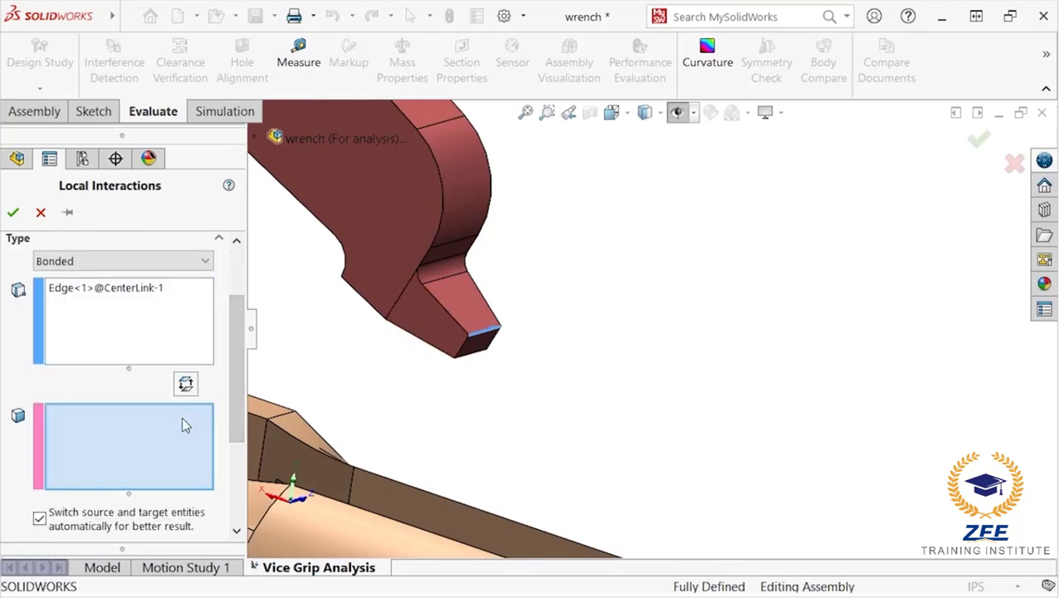
pyautogui.moveTo(365, 412); pyautogui.dragTo(415, 427, button='middle')
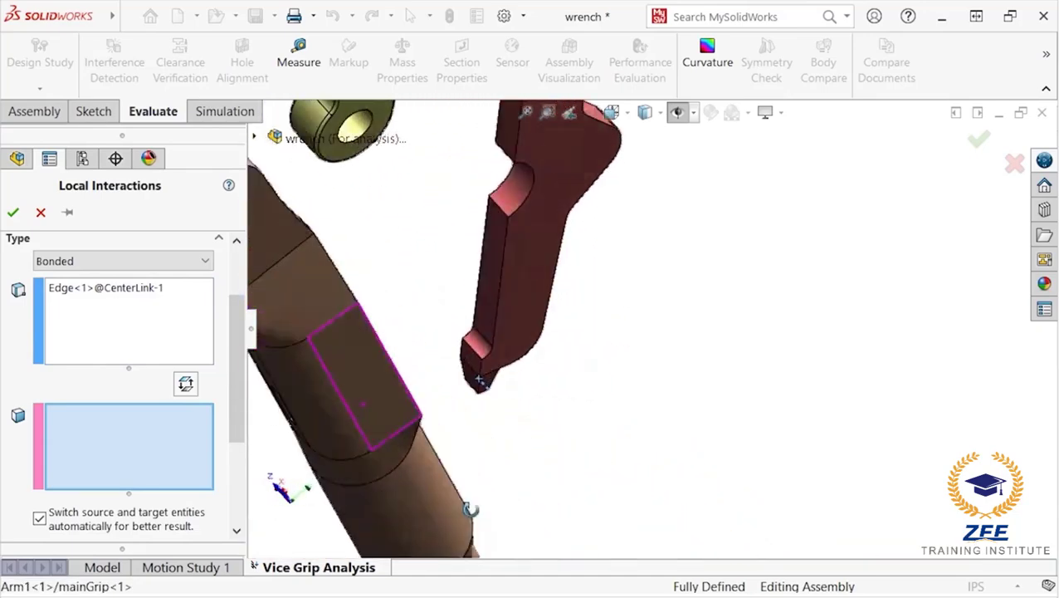
pyautogui.moveTo(346, 297); pyautogui.dragTo(512, 399, button='middle')
pyautogui.click(555, 342)
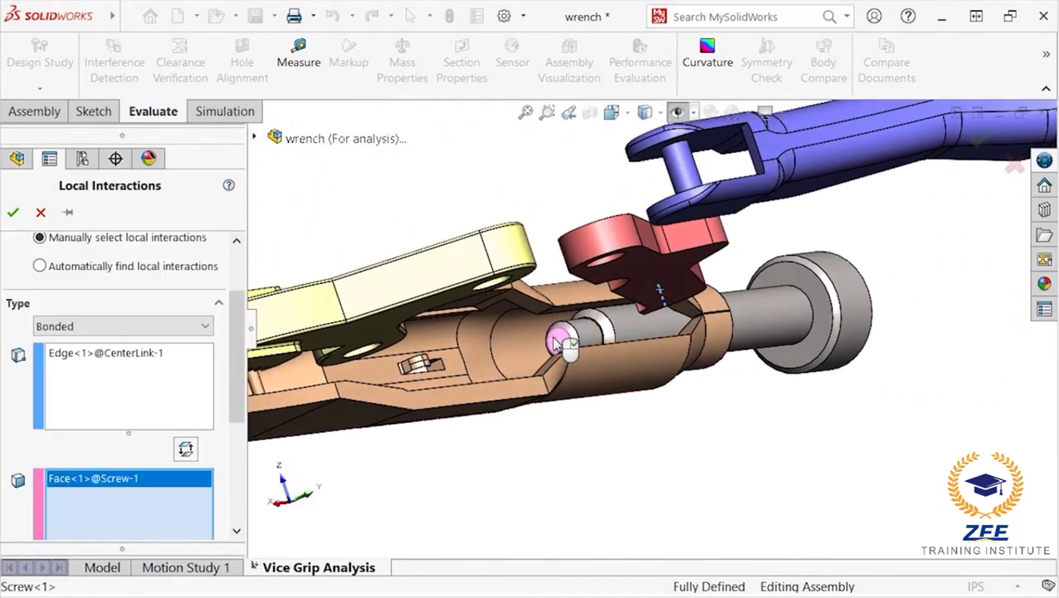
pyautogui.click(13, 212)
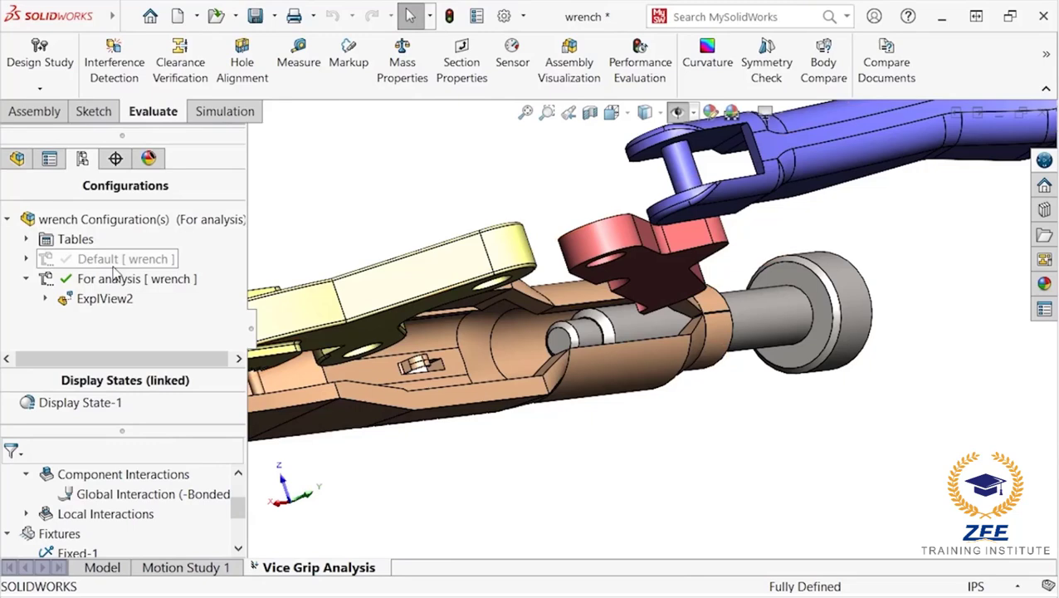
# Step: Fit the exploded vice grip in view, resize the panes, and expand Local Interactions
pyautogui.press('f')
pyautogui.moveTo(558, 458); pyautogui.dragTo(479, 282, button='middle')
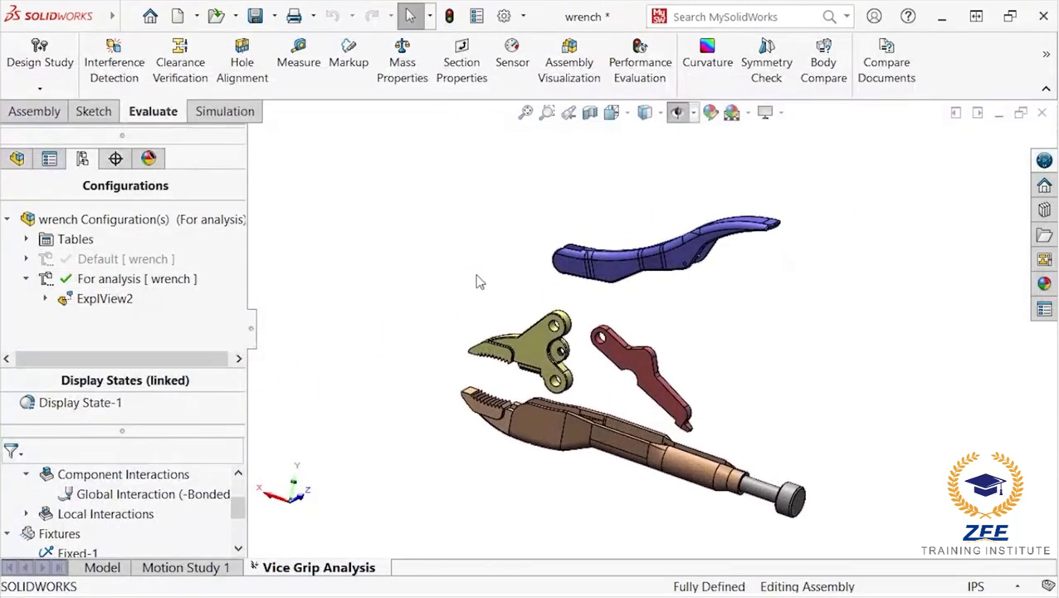
pyautogui.moveTo(199, 368); pyautogui.dragTo(187, 319)
pyautogui.moveTo(184, 428); pyautogui.dragTo(187, 358)
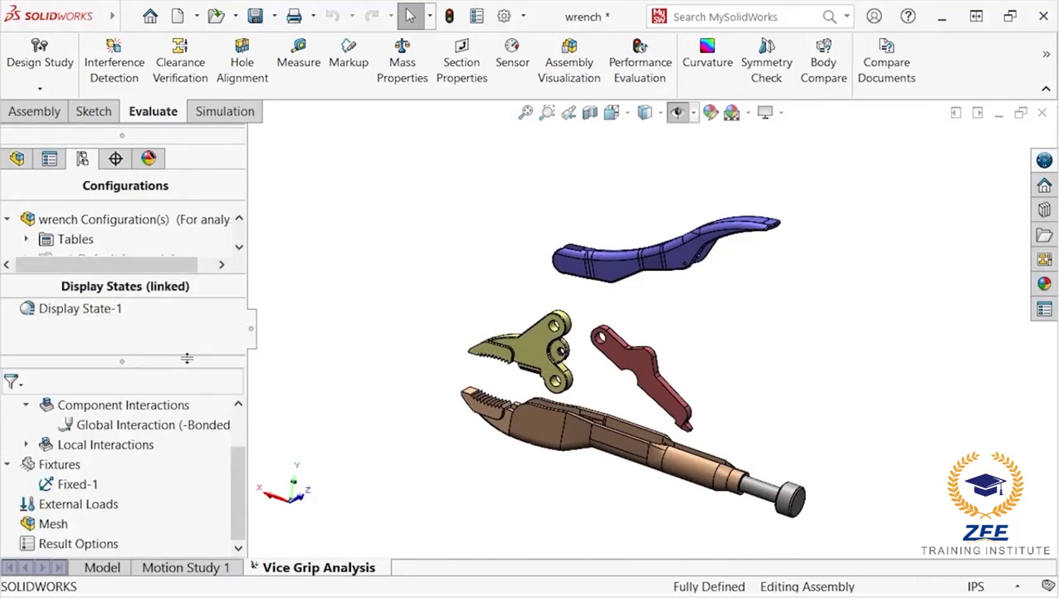
pyautogui.click(26, 446)
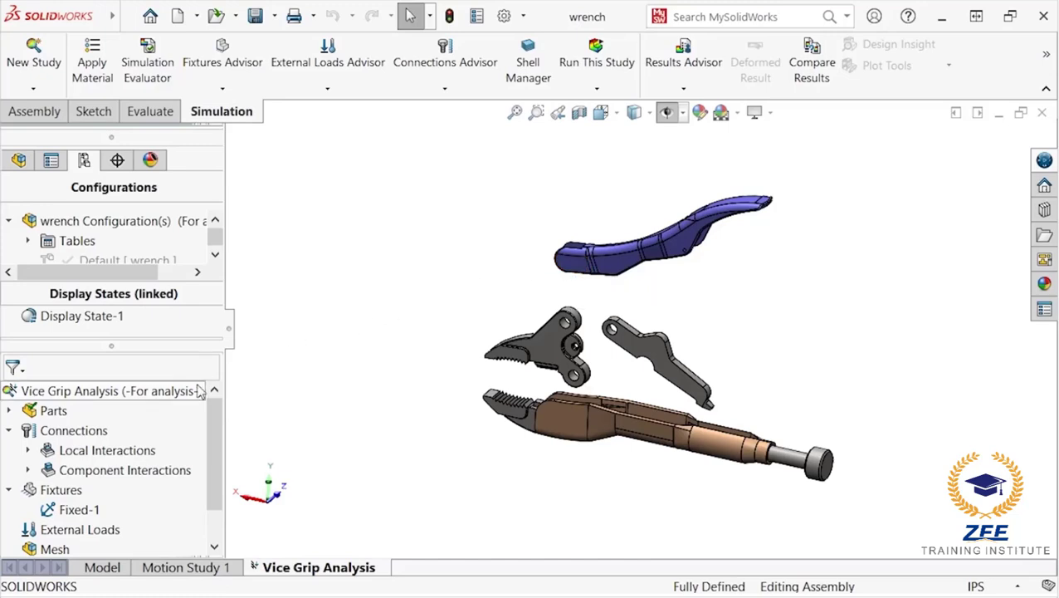
# Step: Define a Pin connector between the Arm2 cylindrical face and the CenterLink hole face
pyautogui.rightClick(74, 440)
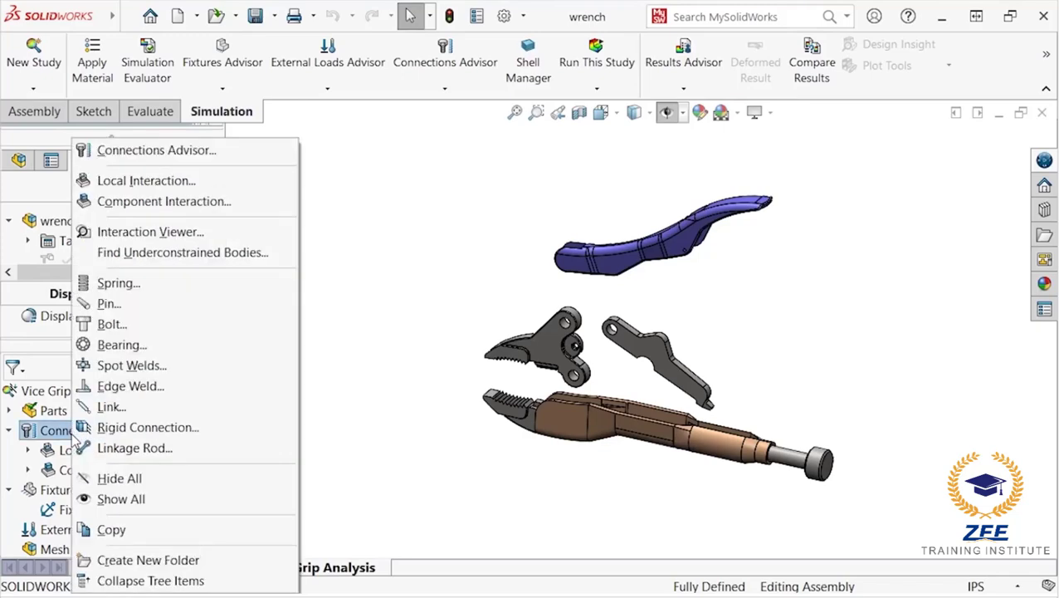
pyautogui.click(166, 304)
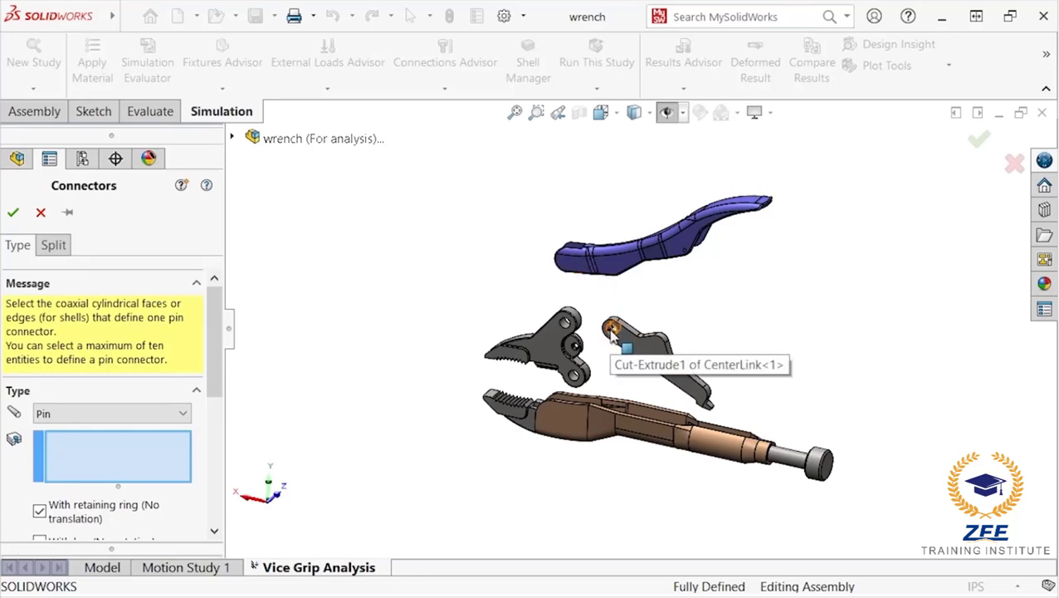
pyautogui.moveTo(649, 302); pyautogui.dragTo(575, 328, button='middle')
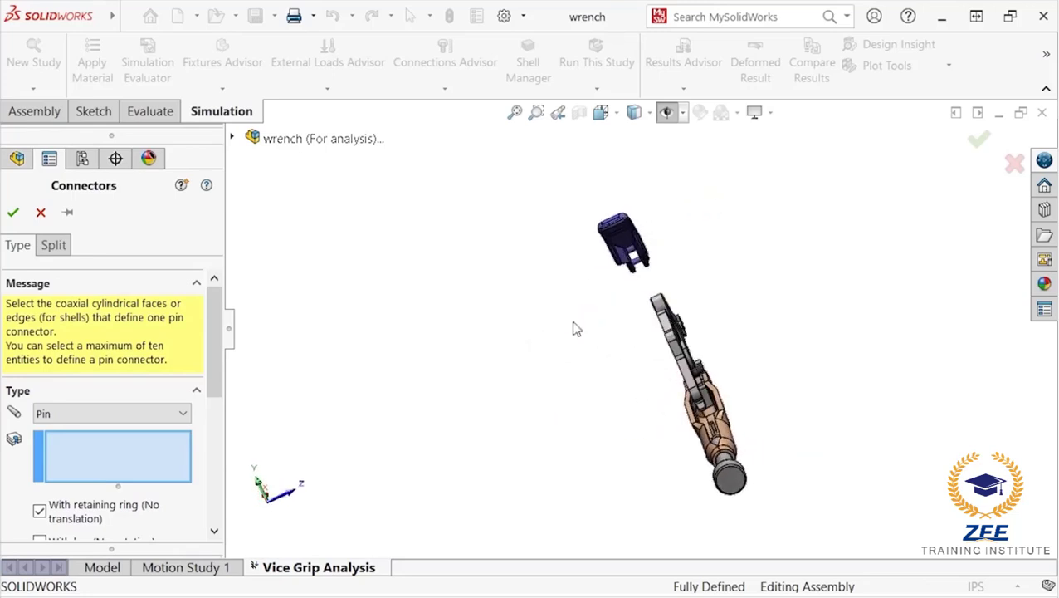
pyautogui.scroll(-5, 688, 267)
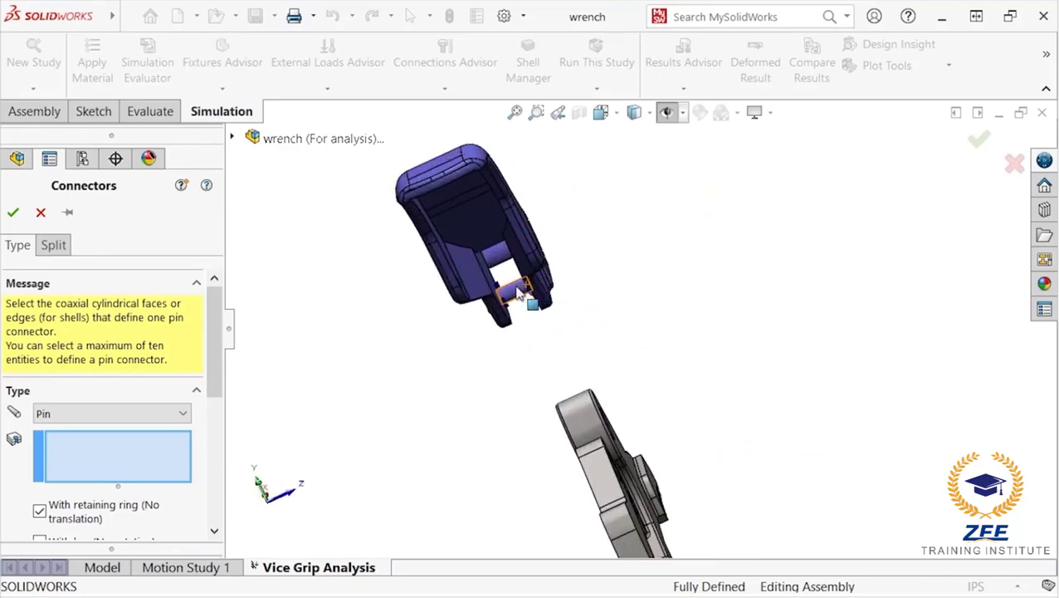
pyautogui.click(516, 292)
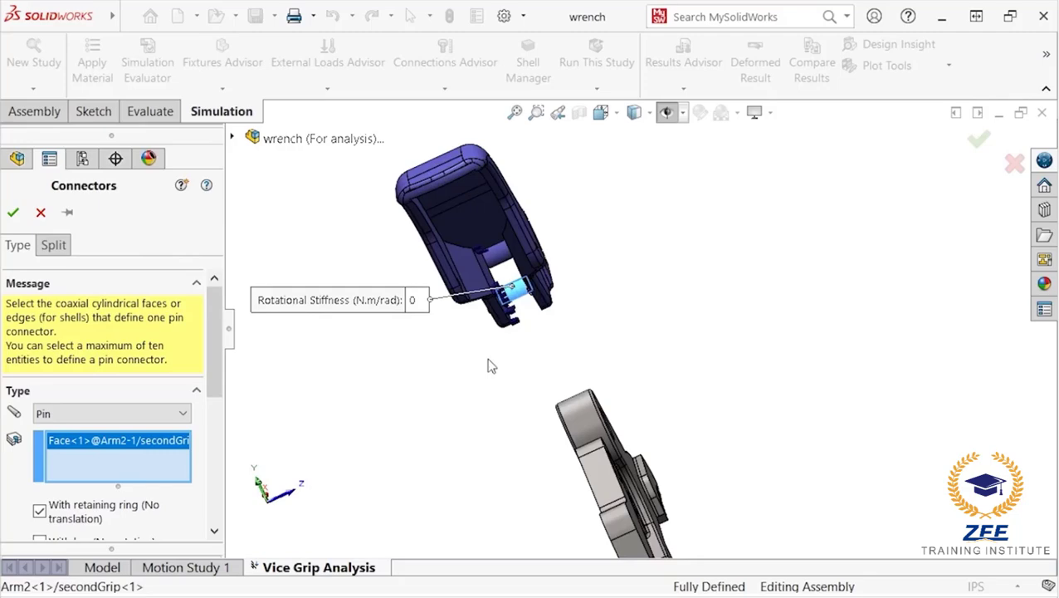
pyautogui.moveTo(487, 364); pyautogui.dragTo(532, 395, button='middle')
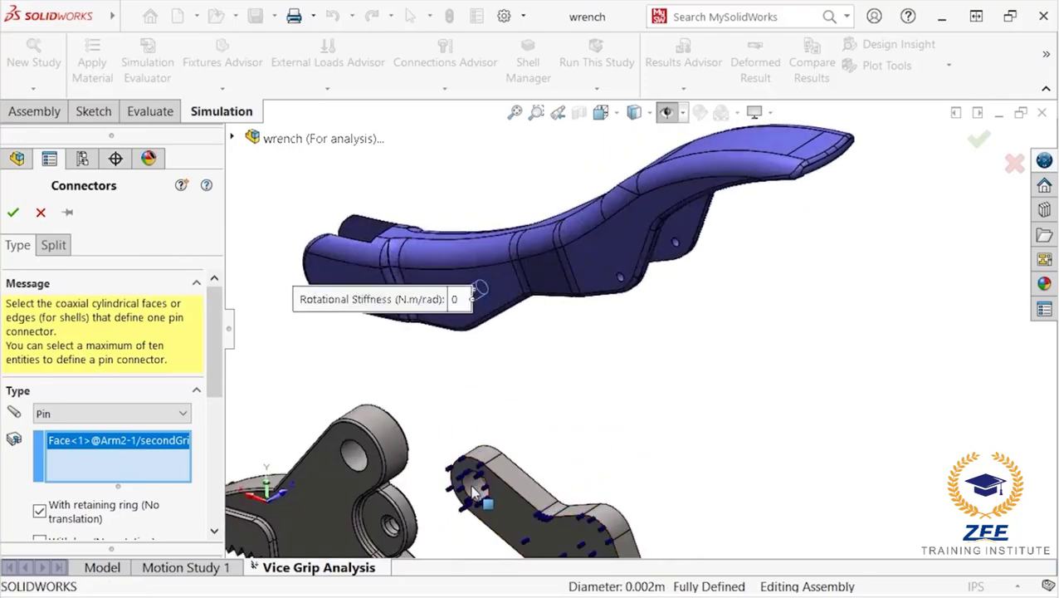
pyautogui.click(472, 486)
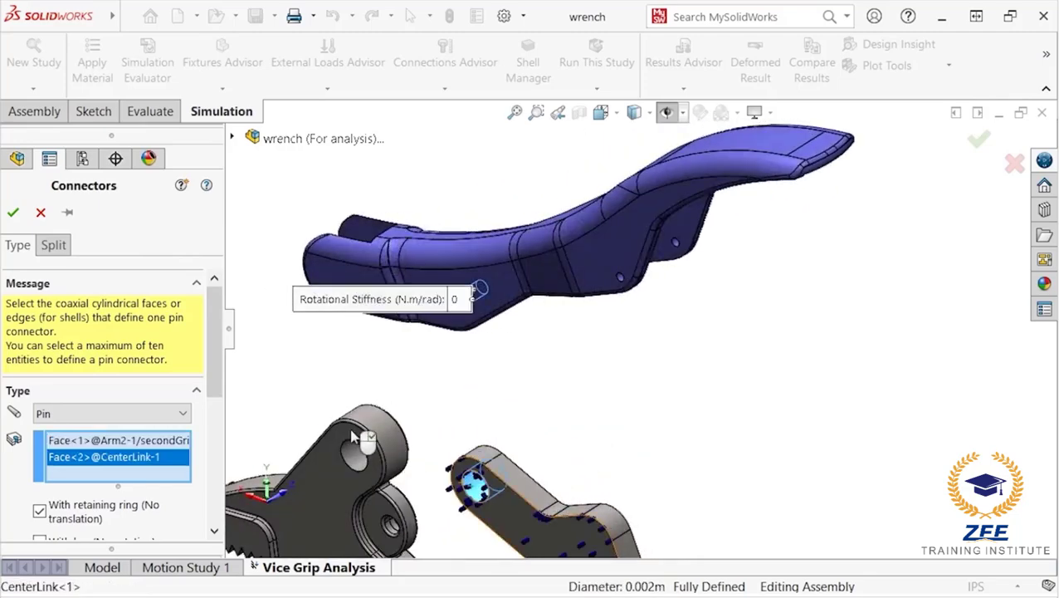
pyautogui.scroll(-1, 216, 356)
pyautogui.moveTo(216, 356); pyautogui.dragTo(215, 385)
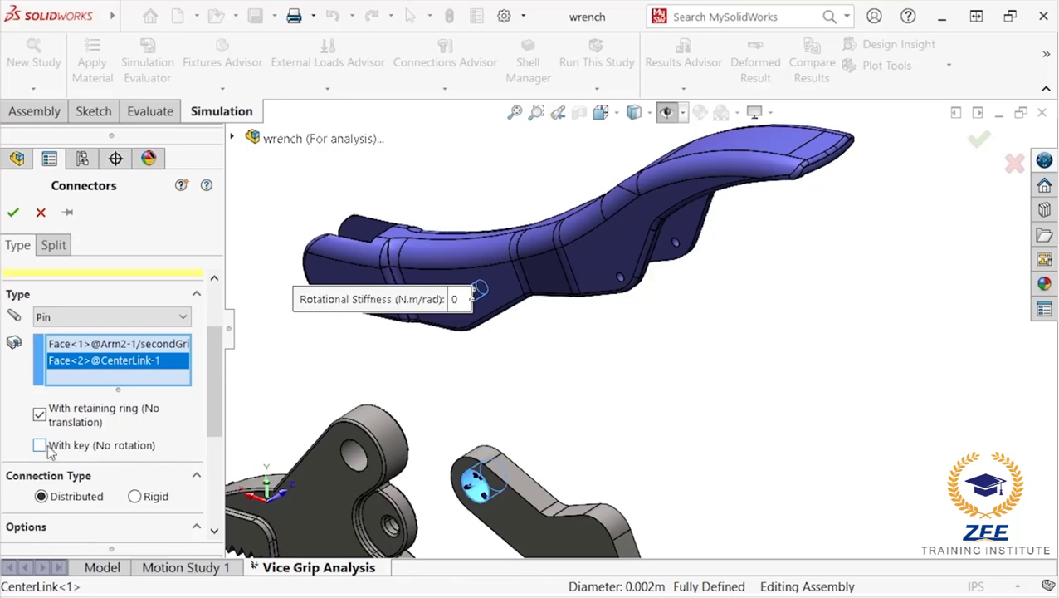
# Step: Enable Strength Data on the pin and set Tensile Stress Area to 3.24 mm^2
pyautogui.moveTo(213, 366); pyautogui.dragTo(217, 423)
pyautogui.scroll(-3, 218, 424)
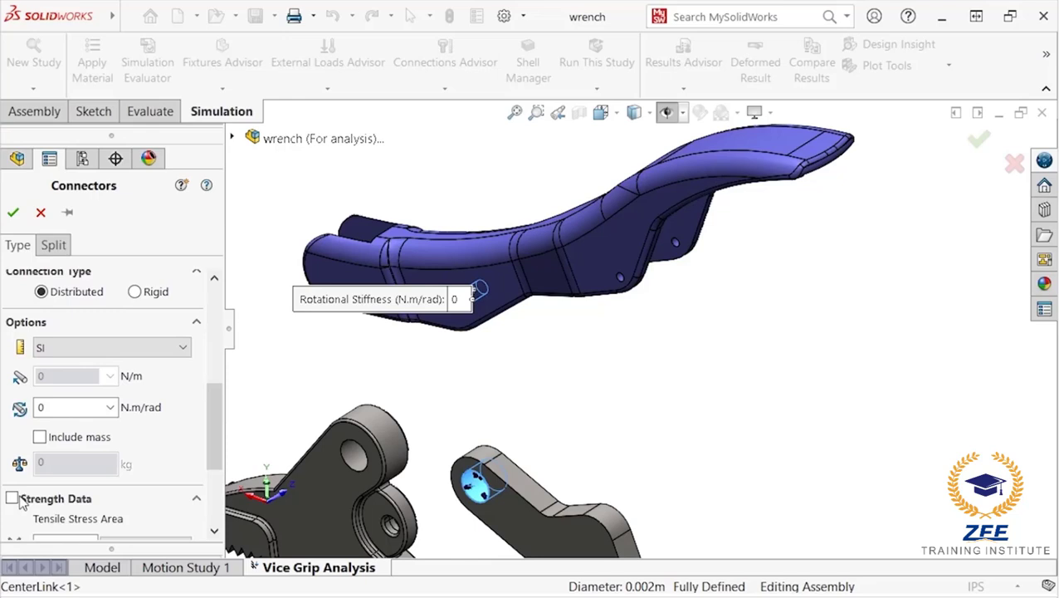
pyautogui.click(13, 498)
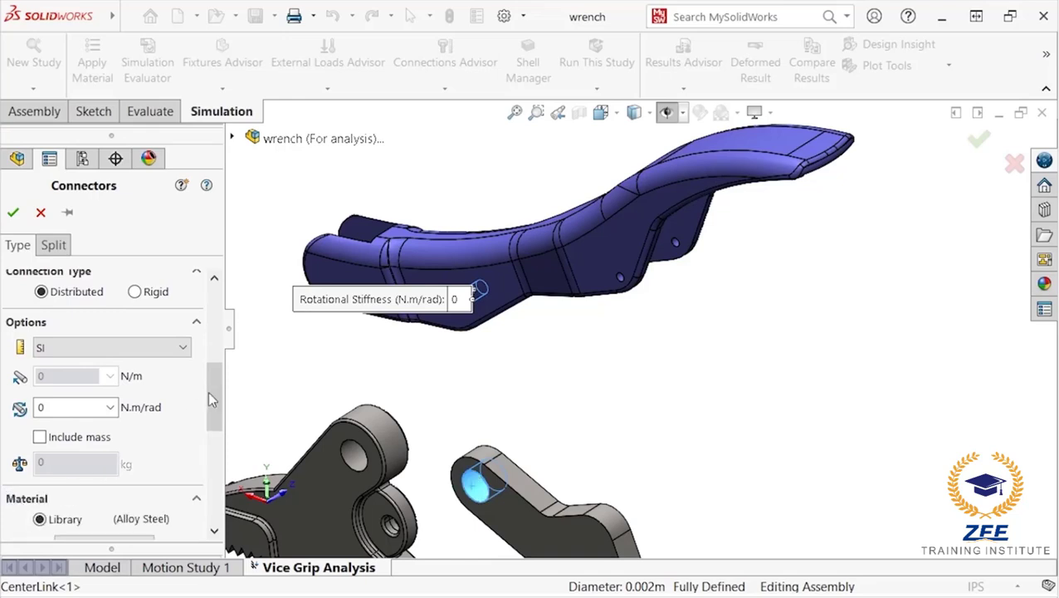
pyautogui.moveTo(207, 391); pyautogui.dragTo(214, 480)
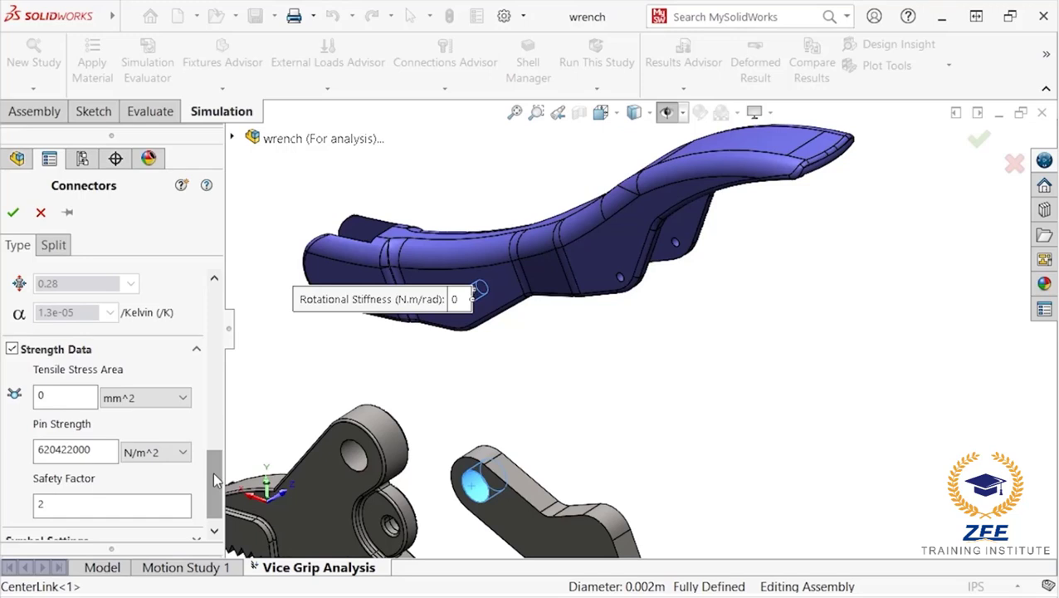
pyautogui.click(71, 399)
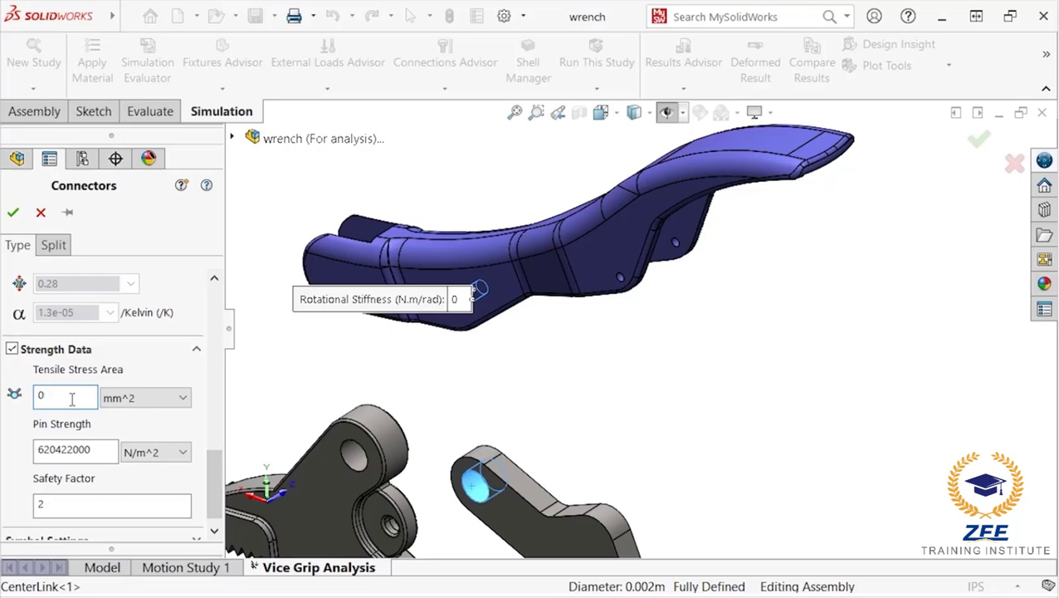
pyautogui.press('BackSpace')
pyautogui.write('3.24')
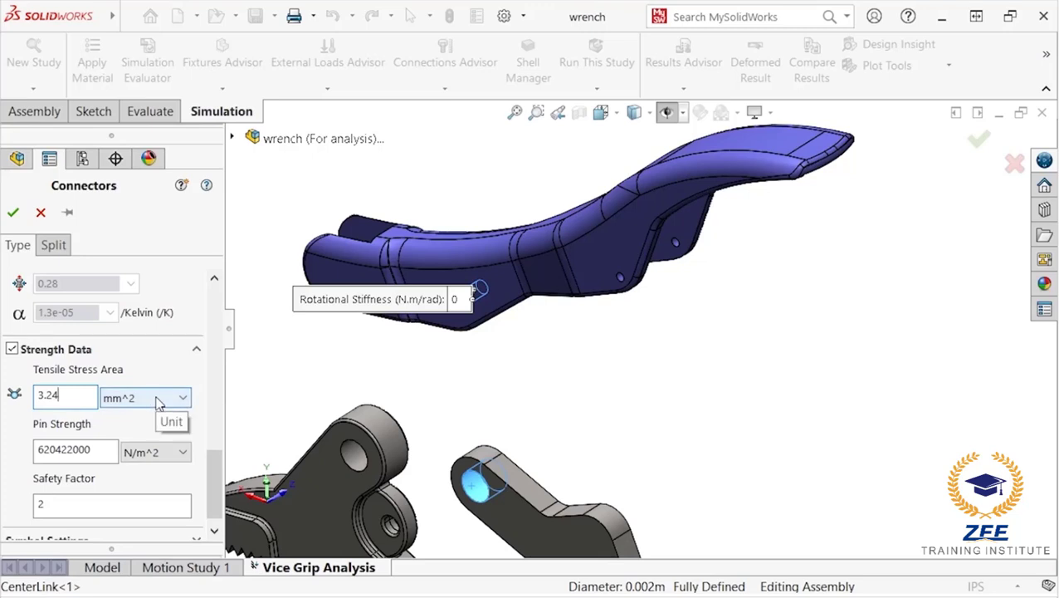
# Step: Replace the pin strength 620422000 with 351600000 N/m^2, keeping safety factor 2
pyautogui.click(97, 449)
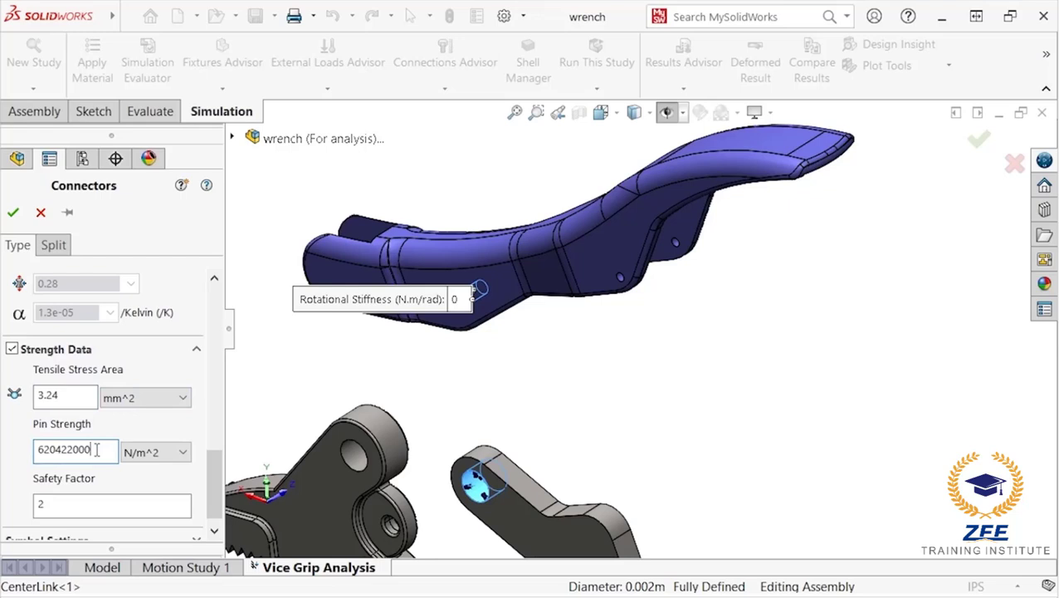
pyautogui.moveTo(97, 449); pyautogui.dragTo(33, 451)
pyautogui.write('351600000')
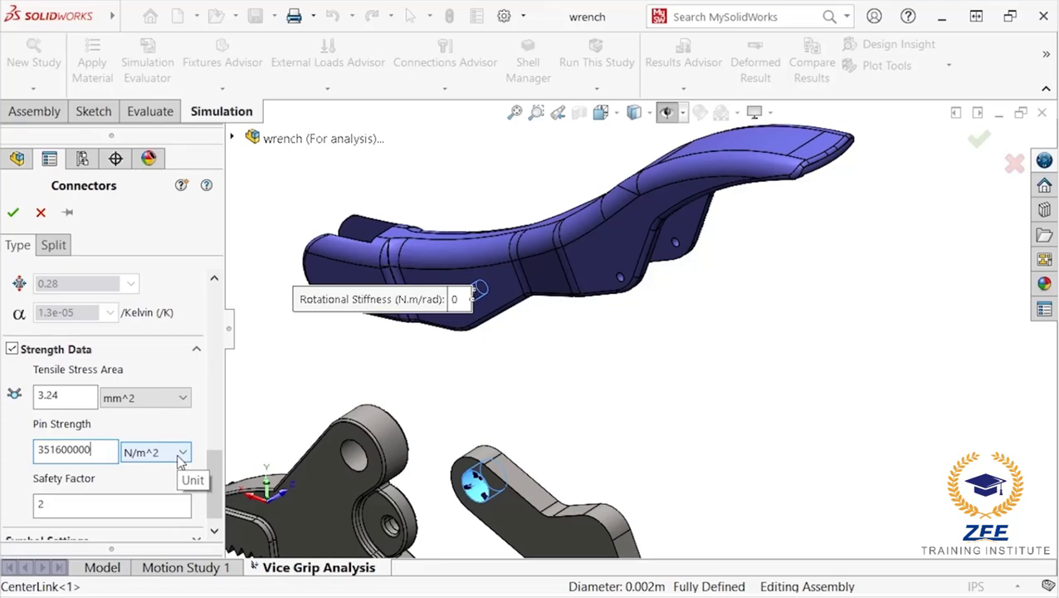
pyautogui.click(95, 503)
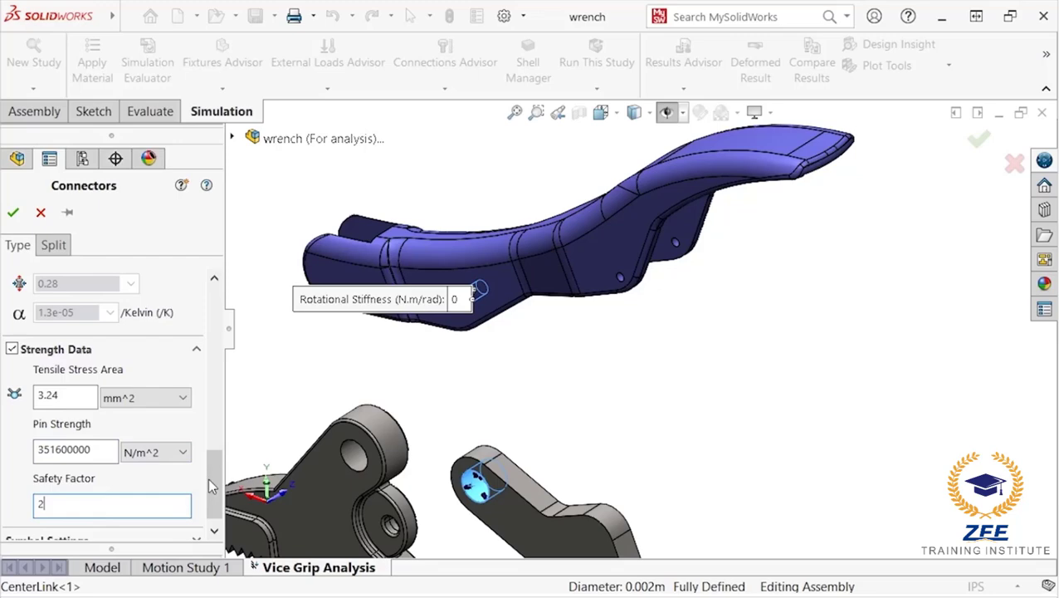
pyautogui.moveTo(212, 486); pyautogui.dragTo(211, 422)
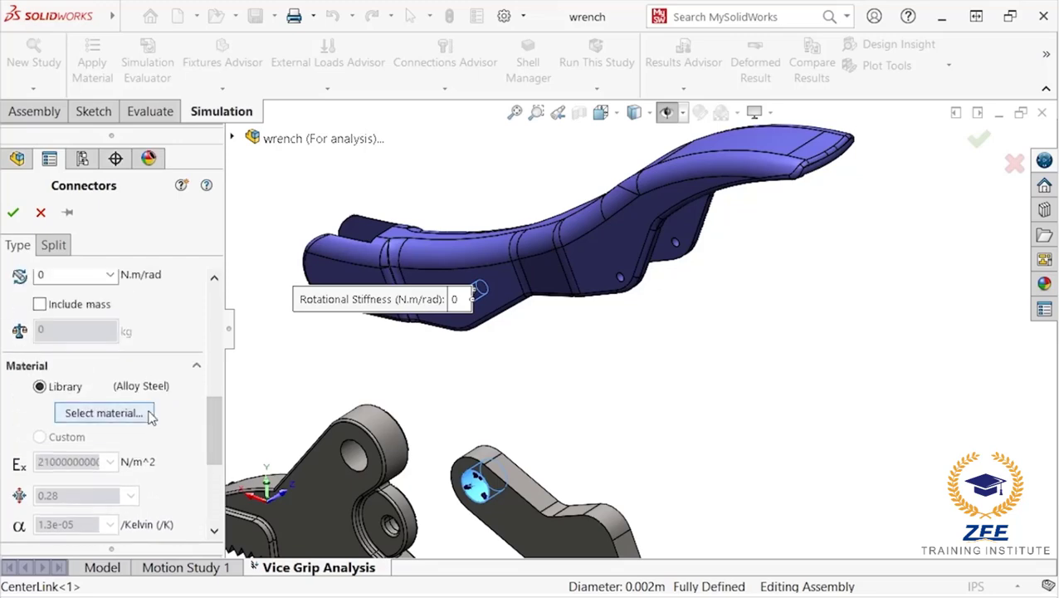
# Step: Assign AISI 1020 to the pin, confirm Pin Connector-1, and show it under Connectors
pyautogui.click(104, 412)
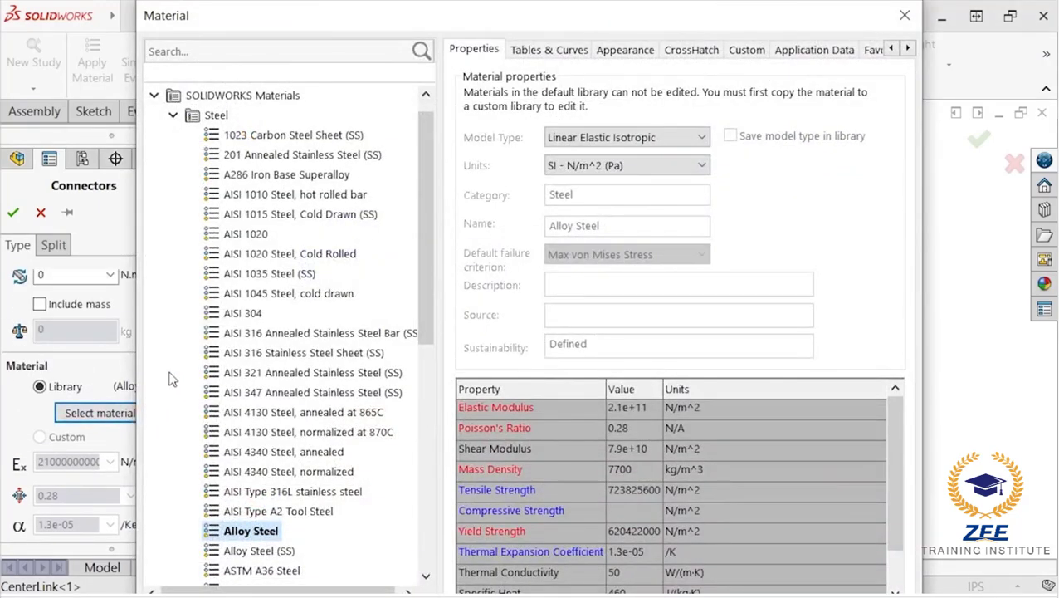
pyautogui.moveTo(331, 7); pyautogui.dragTo(328, 33)
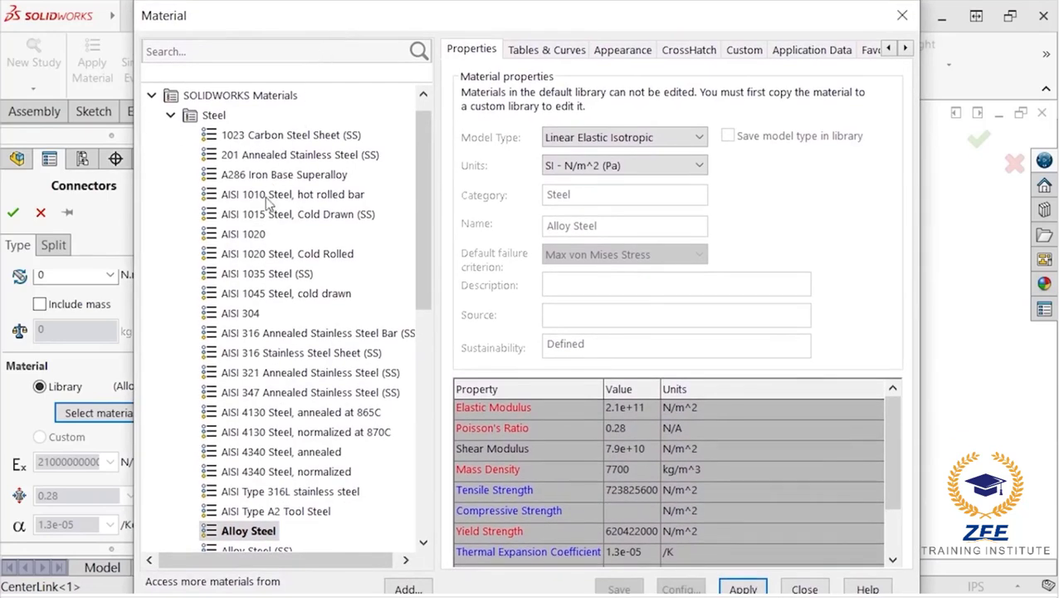
pyautogui.click(249, 234)
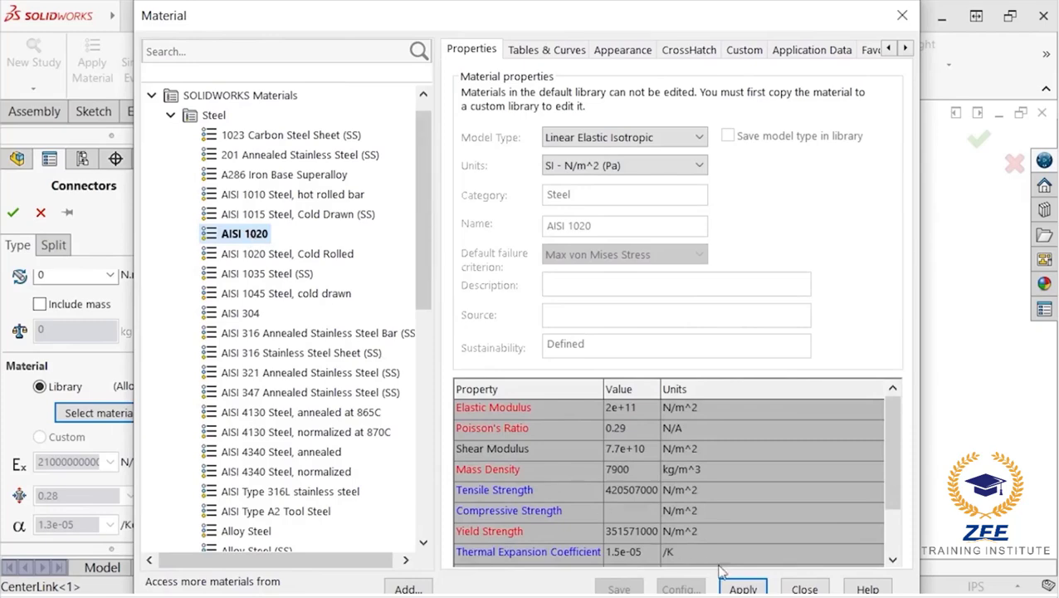
pyautogui.click(743, 589)
pyautogui.click(801, 589)
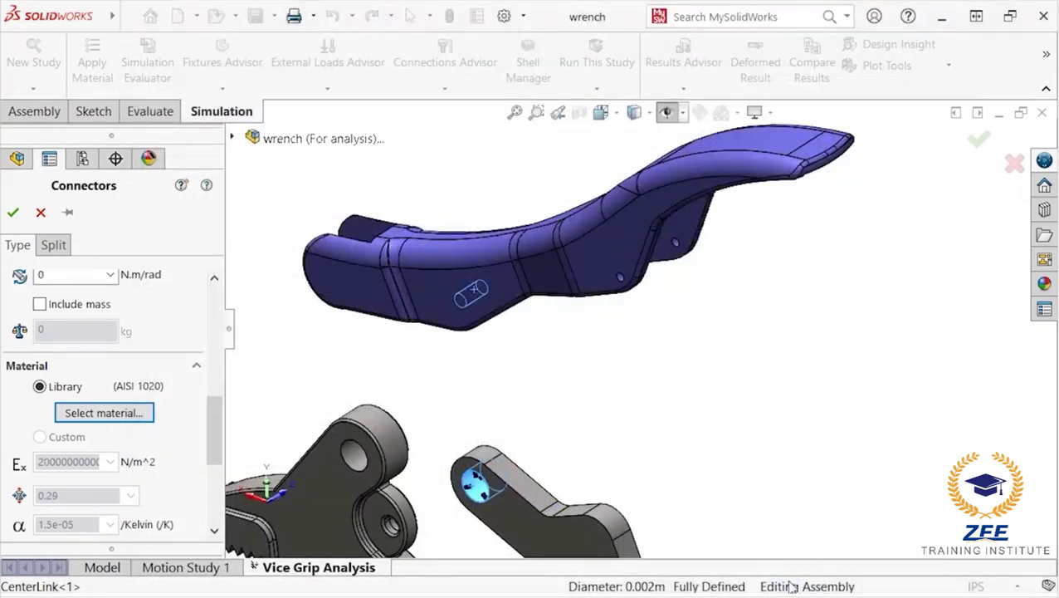
pyautogui.click(14, 213)
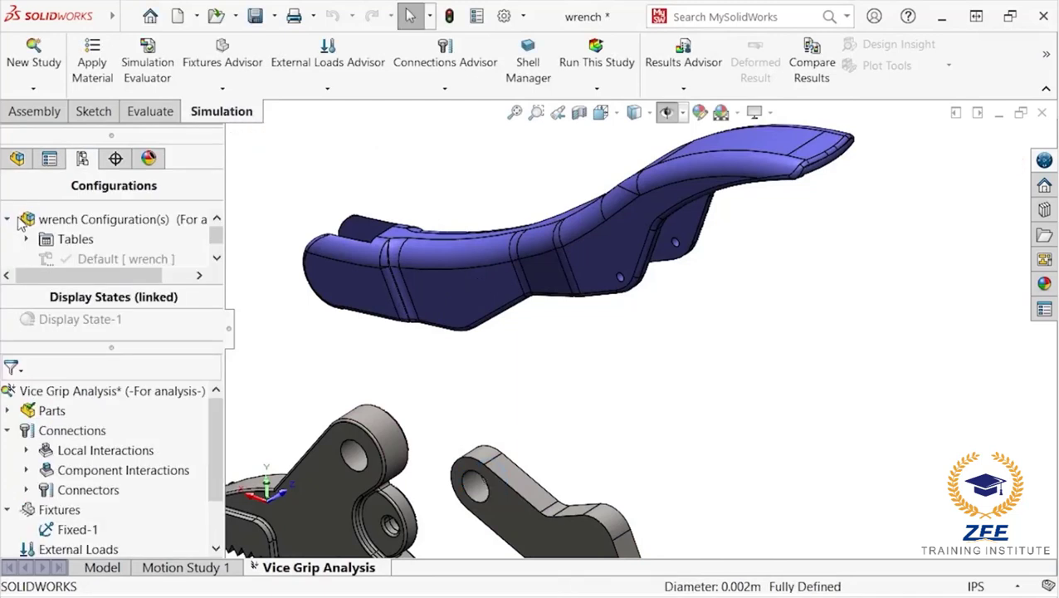
pyautogui.click(26, 490)
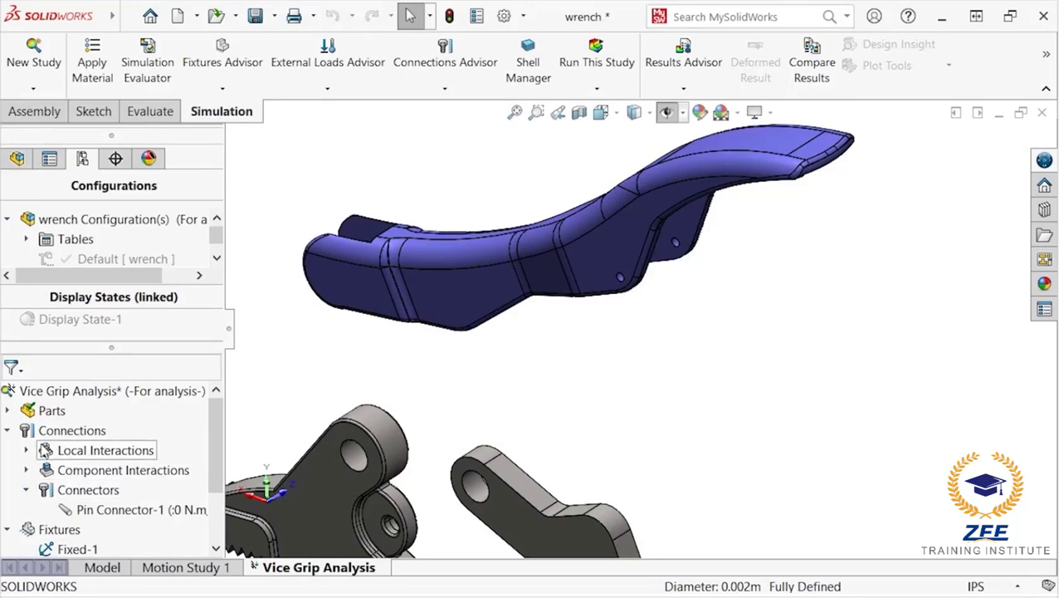
# Step: Start a new pin connector joining Arm2's second-grip hole face and the clamp2 hole face
pyautogui.rightClick(71, 429)
pyautogui.click(116, 307)
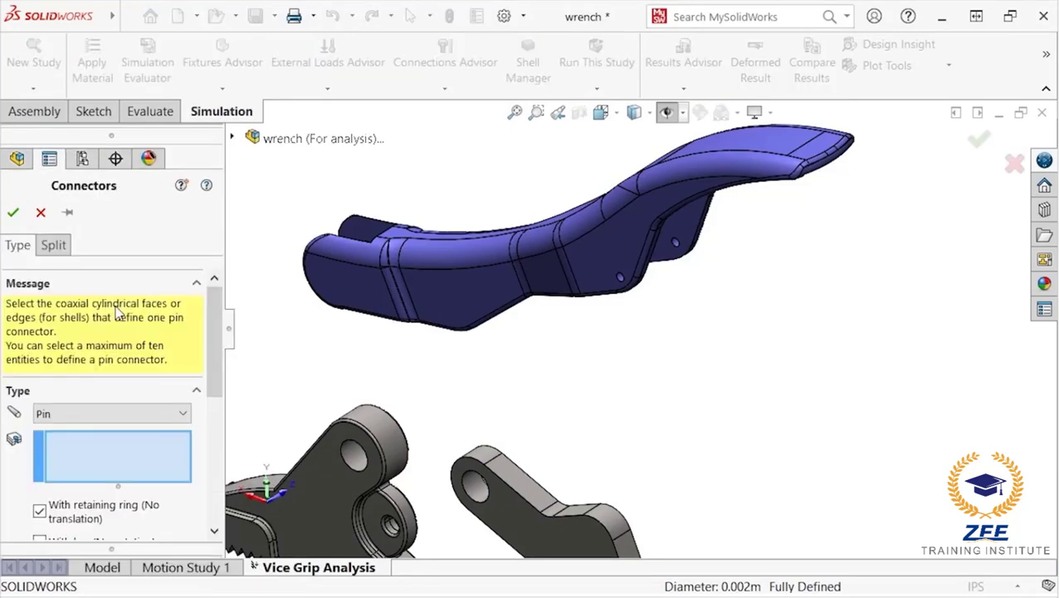
pyautogui.moveTo(289, 350); pyautogui.dragTo(425, 352, button='middle')
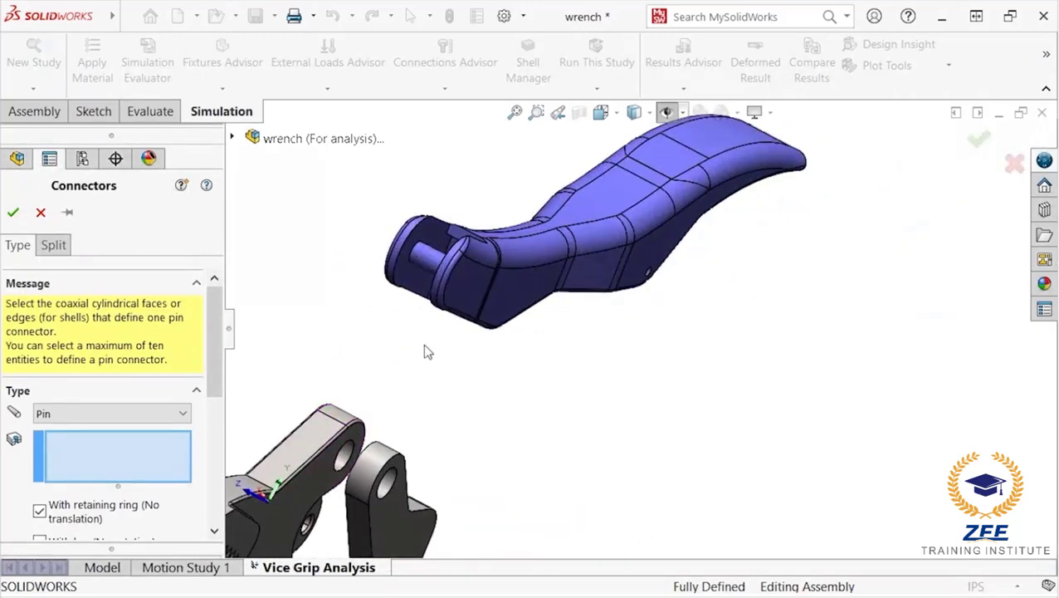
pyautogui.click(432, 267)
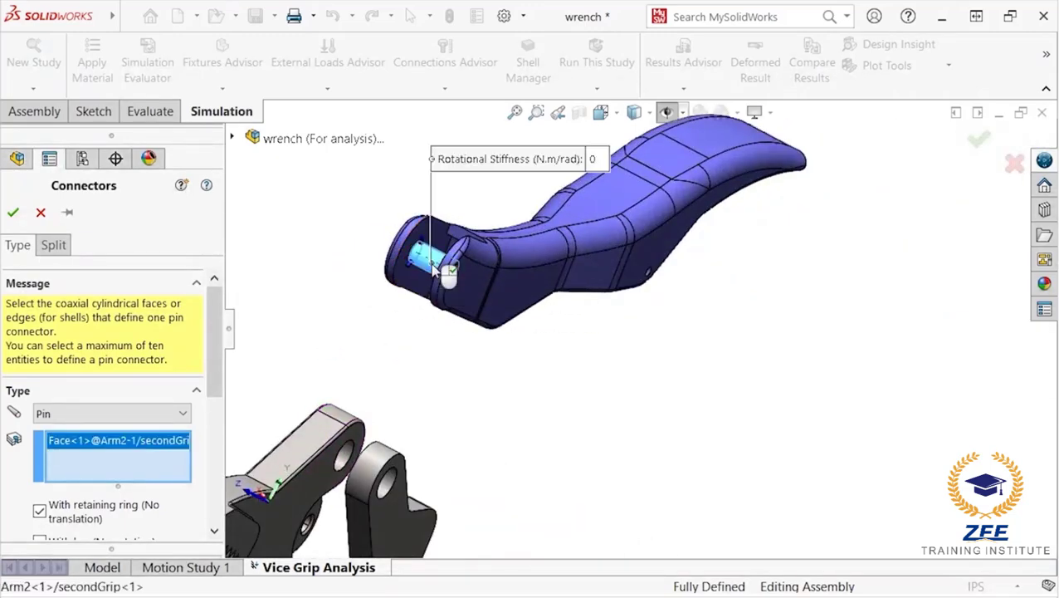
pyautogui.moveTo(435, 338); pyautogui.dragTo(591, 341, button='middle')
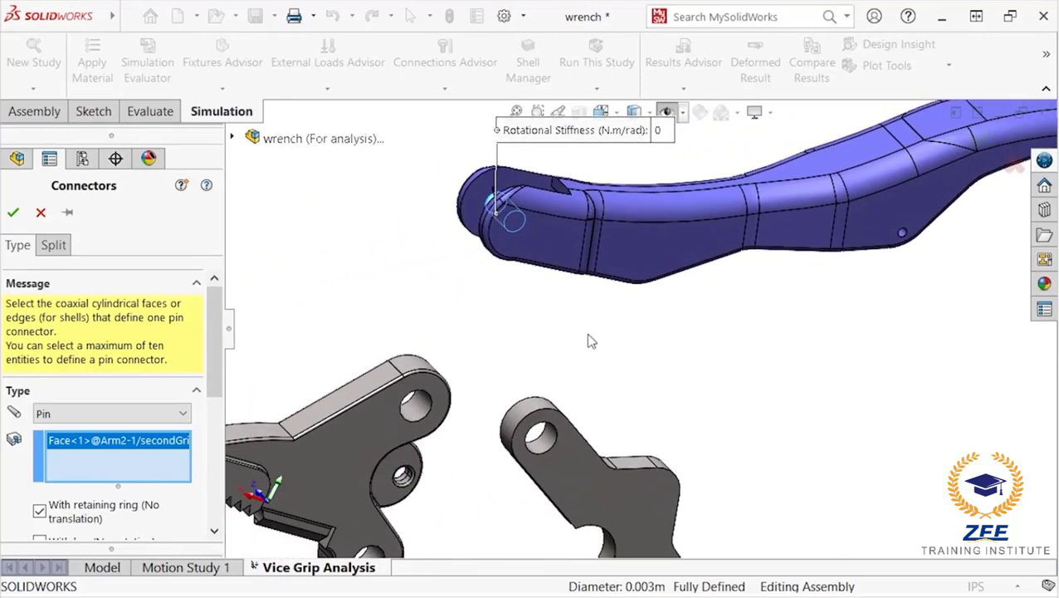
pyautogui.click(418, 409)
pyautogui.scroll(-3, 214, 348)
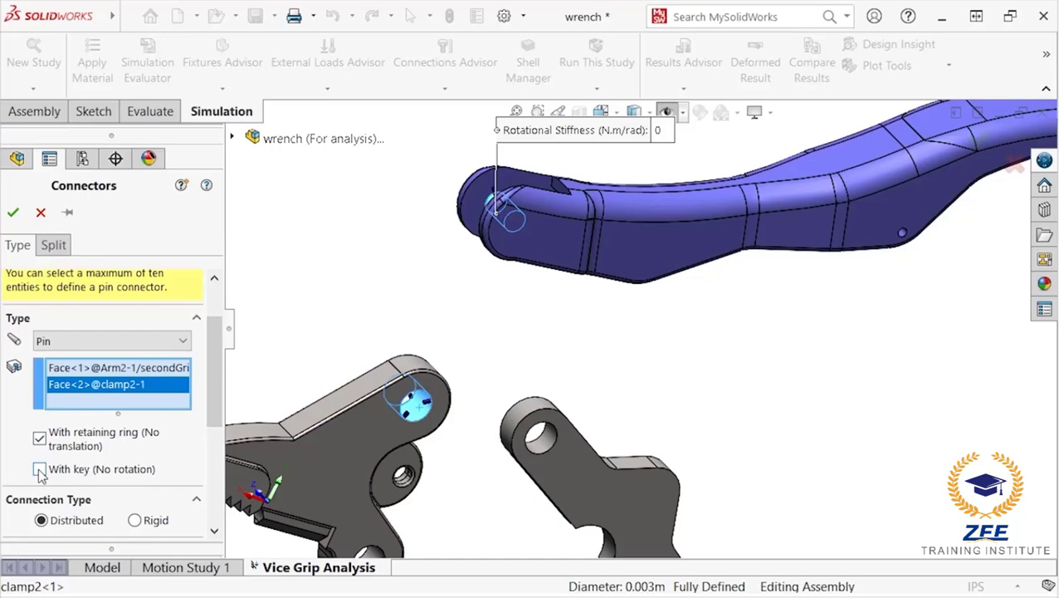
pyautogui.moveTo(208, 382); pyautogui.dragTo(221, 467)
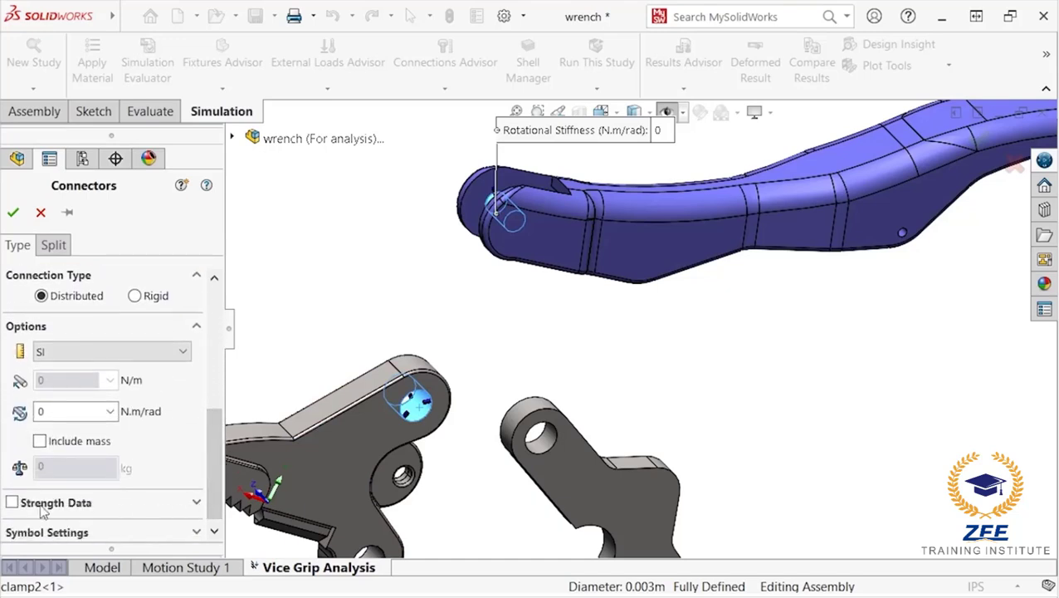
# Step: Enable Strength Data with 7.06 mm^2 tensile stress area and 351600000 N/m^2 pin strength
pyautogui.click(12, 503)
pyautogui.moveTo(208, 395); pyautogui.dragTo(209, 485)
pyautogui.click(63, 398)
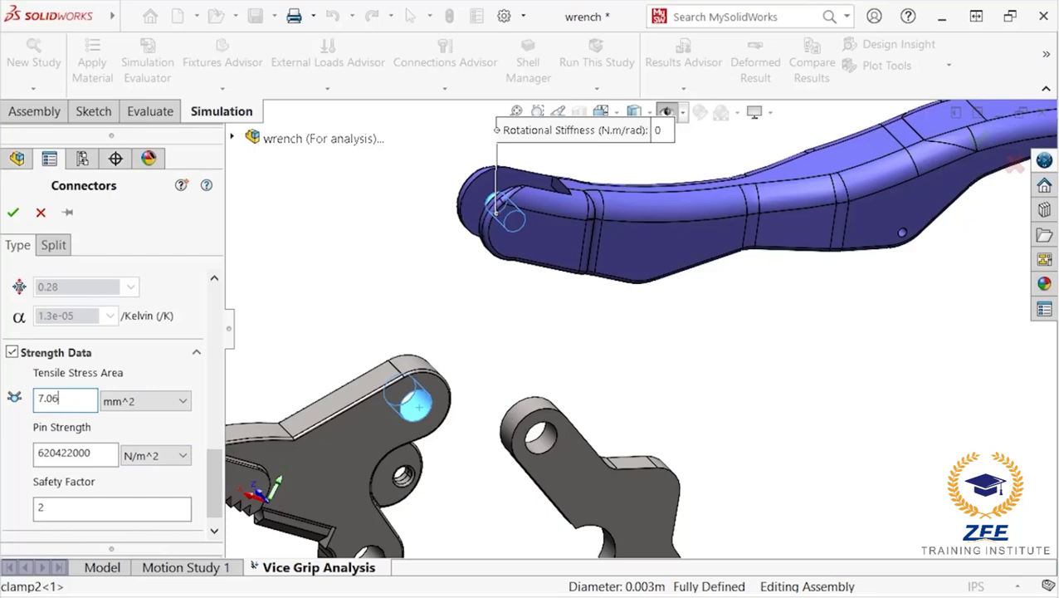
pyautogui.write('7.06')
pyautogui.doubleClick(74, 452)
pyautogui.write('351600000')
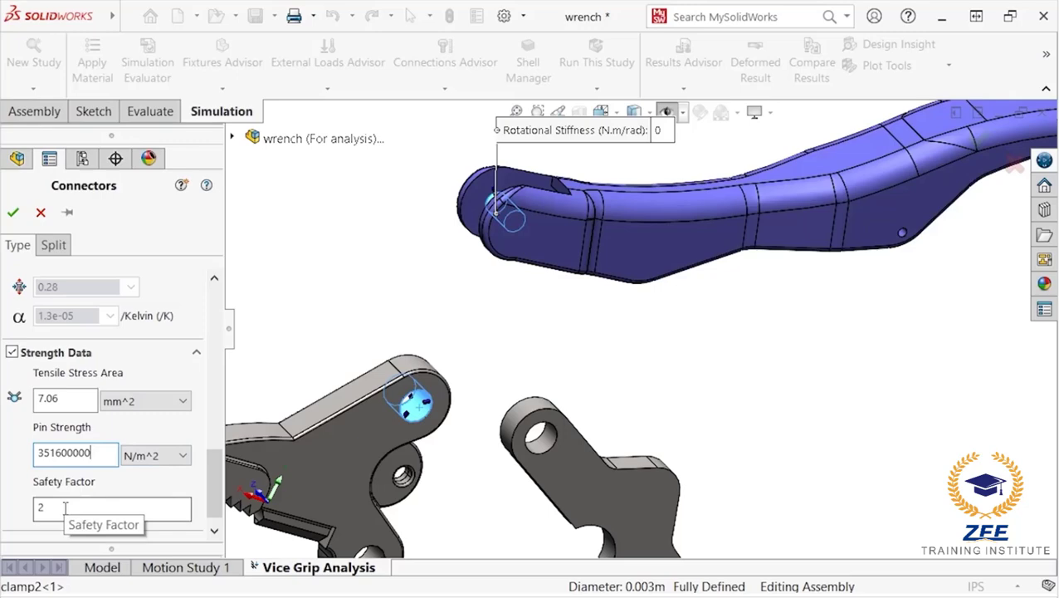
pyautogui.moveTo(211, 474); pyautogui.dragTo(218, 431)
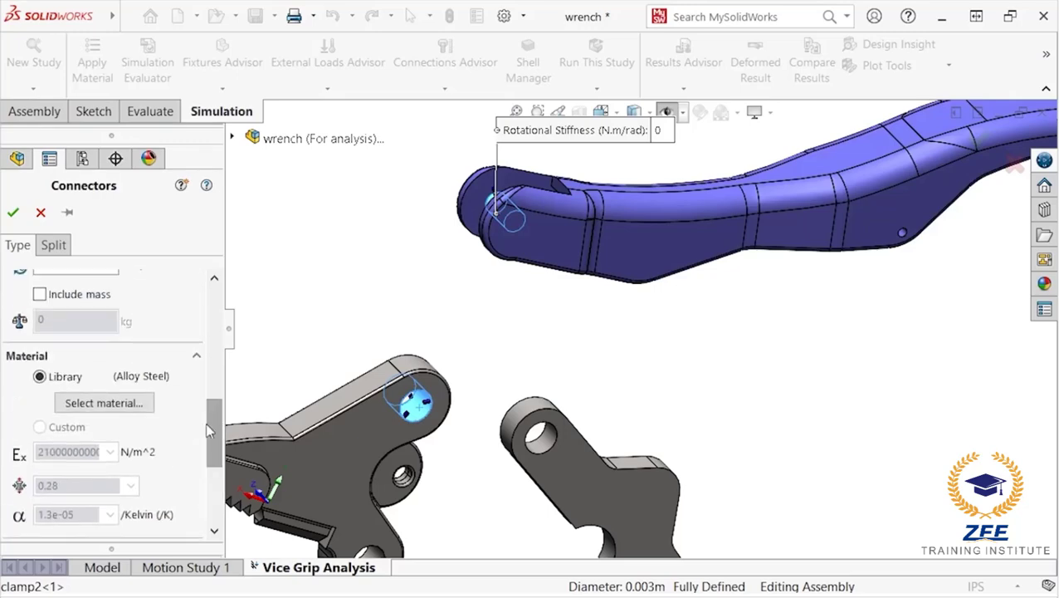
# Step: Apply AISI 1020 from the material library to the second pin
pyautogui.click(141, 403)
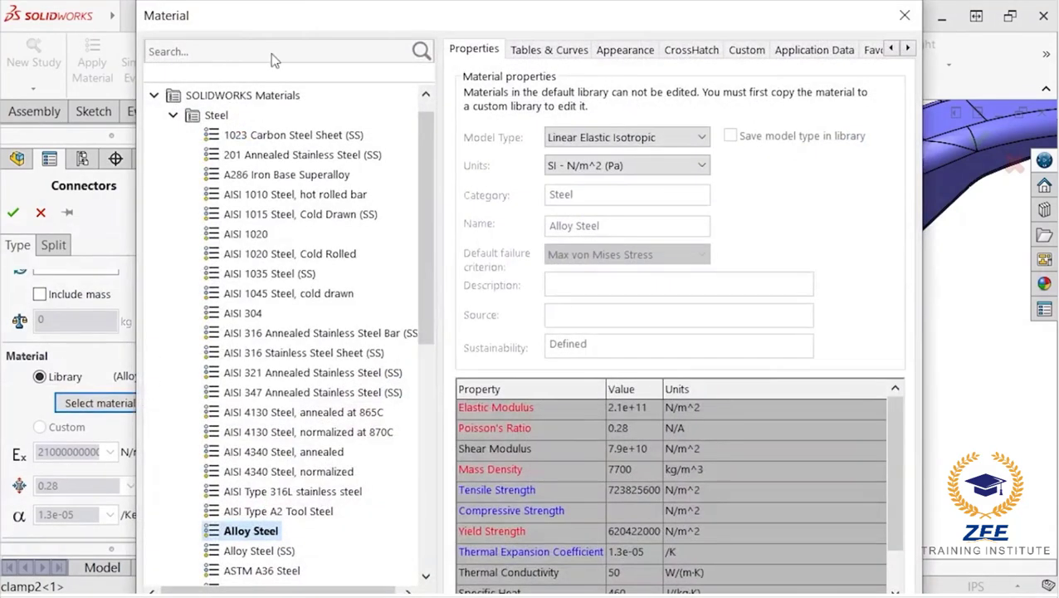
pyautogui.moveTo(292, 10); pyautogui.dragTo(290, 32)
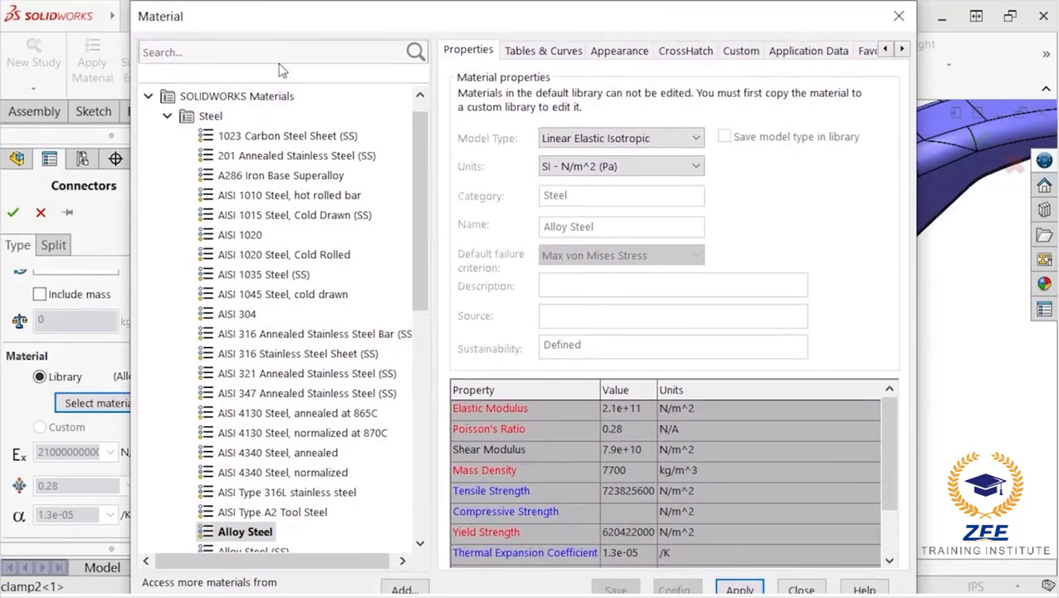
pyautogui.click(241, 236)
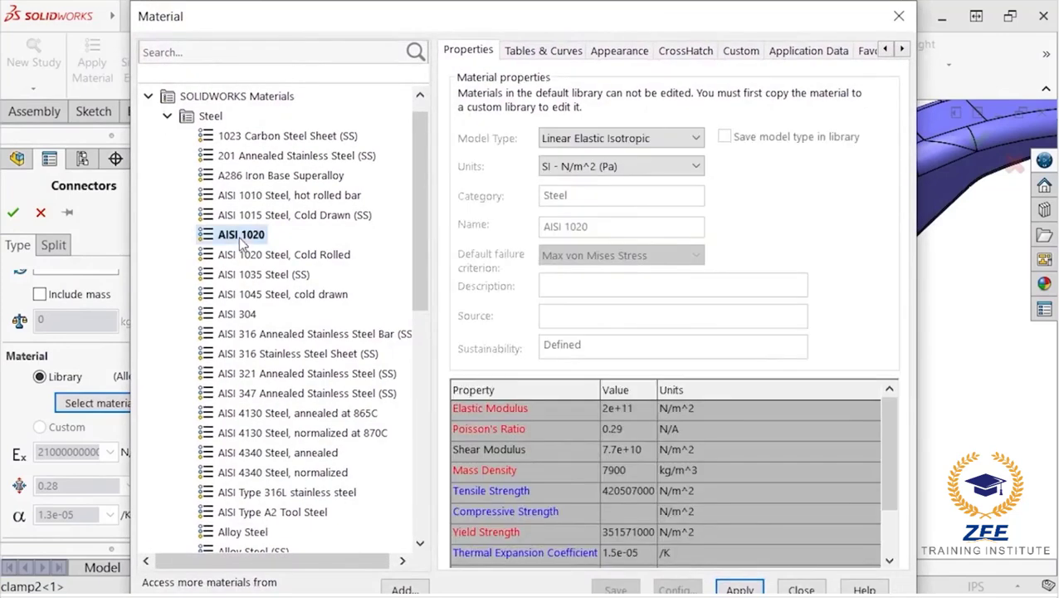
pyautogui.click(739, 587)
pyautogui.click(801, 588)
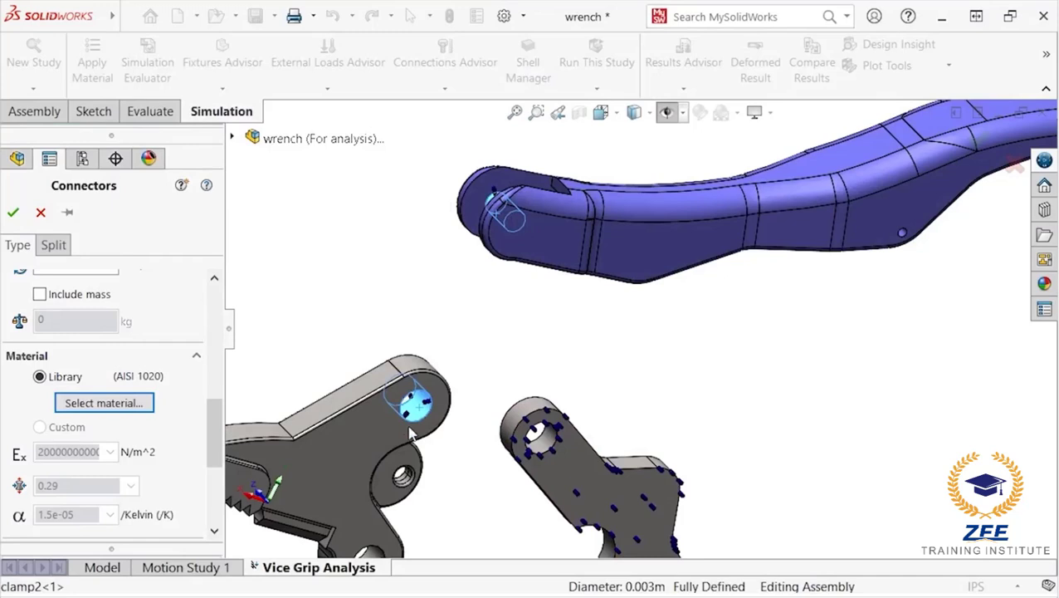
# Step: Accept Pin Connector-2 and begin defining a third pin connector
pyautogui.click(13, 213)
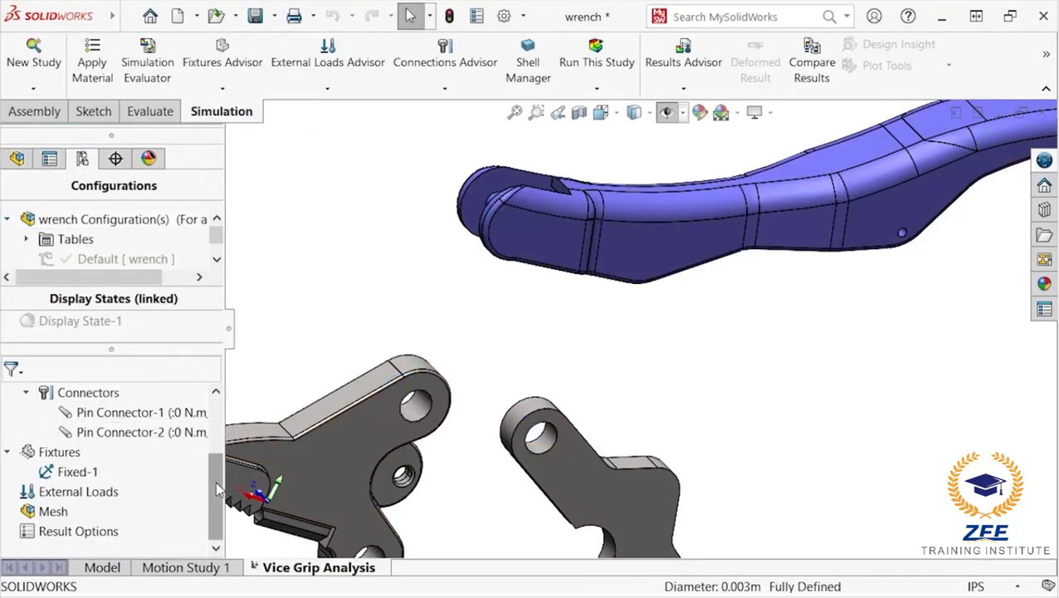
pyautogui.moveTo(215, 480); pyautogui.dragTo(212, 450)
pyautogui.rightClick(87, 412)
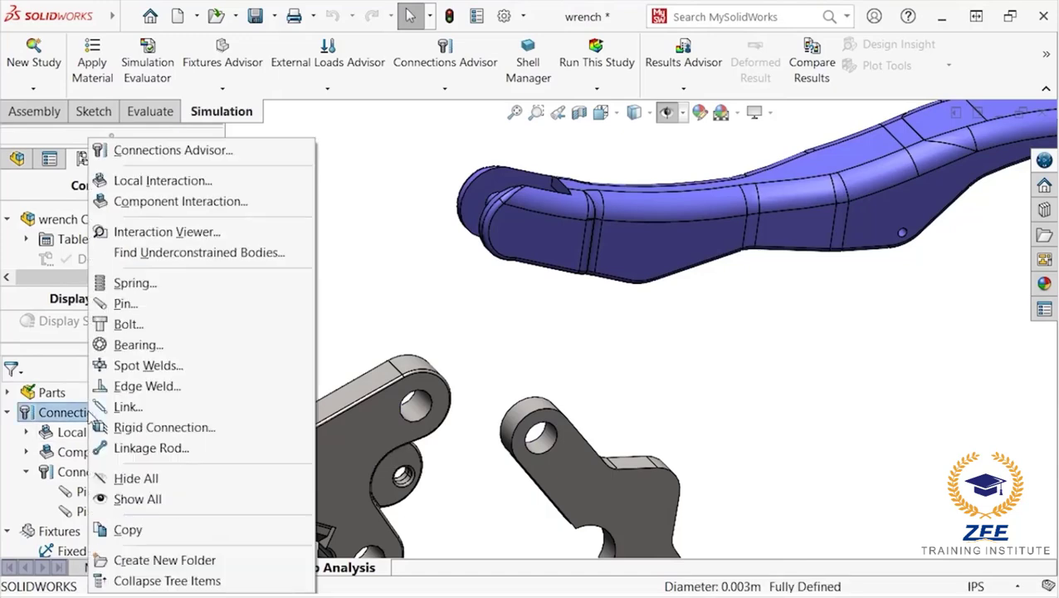
pyautogui.click(127, 304)
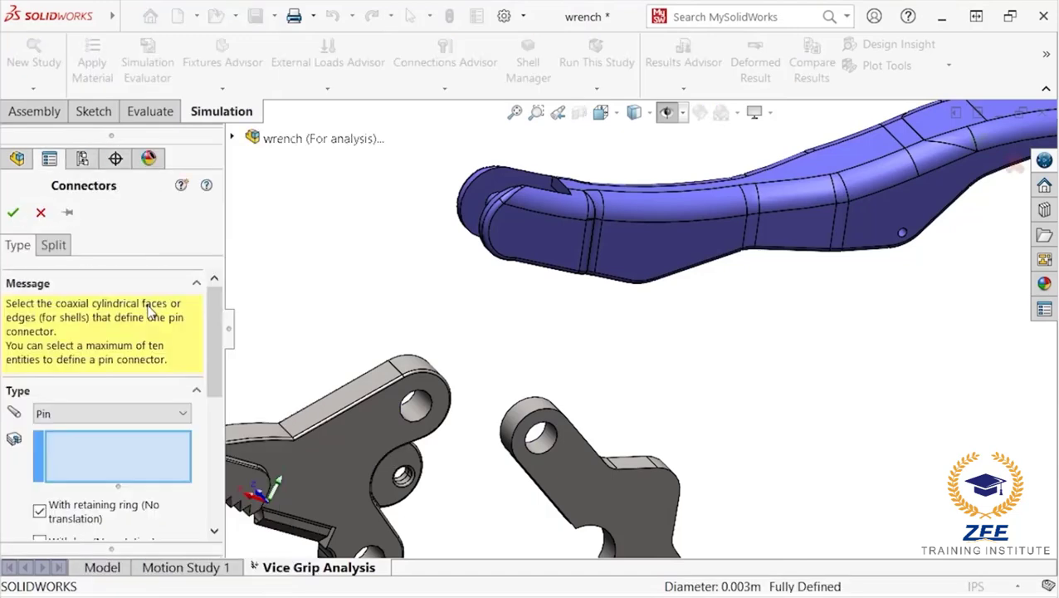
# Step: Join Arm1's main-grip hole face to the clamp2 hole face and enable Strength Data
pyautogui.moveTo(471, 442); pyautogui.dragTo(598, 309, button='middle')
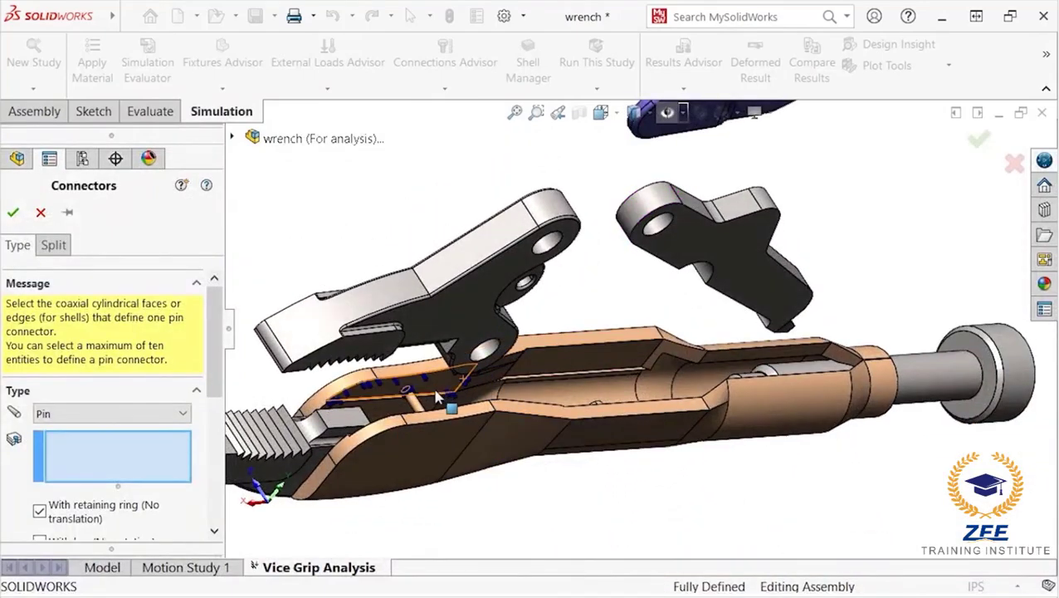
pyautogui.click(414, 396)
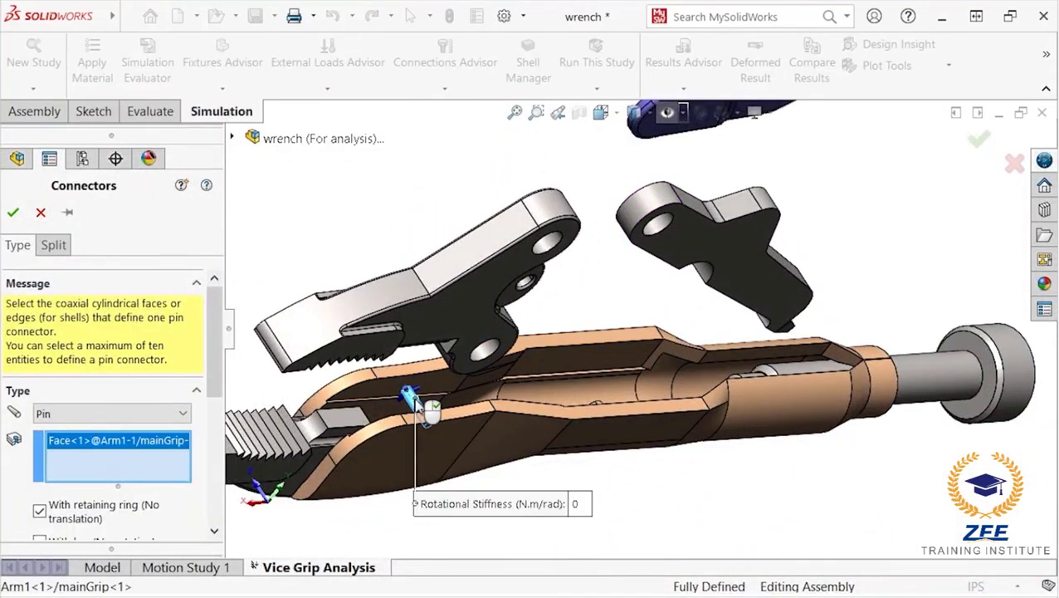
pyautogui.moveTo(414, 396); pyautogui.dragTo(611, 355, button='middle')
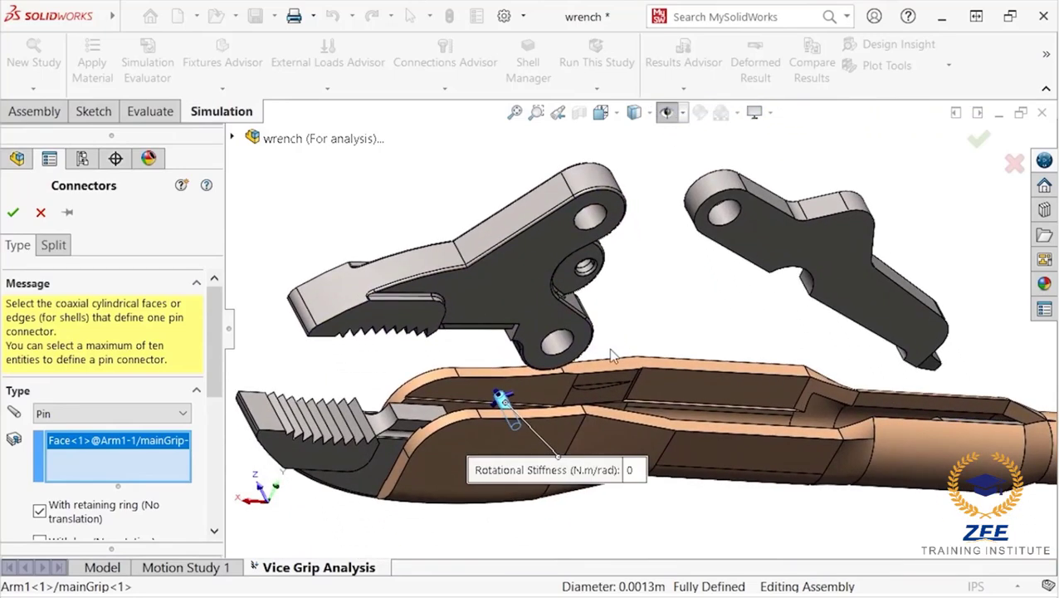
pyautogui.click(566, 349)
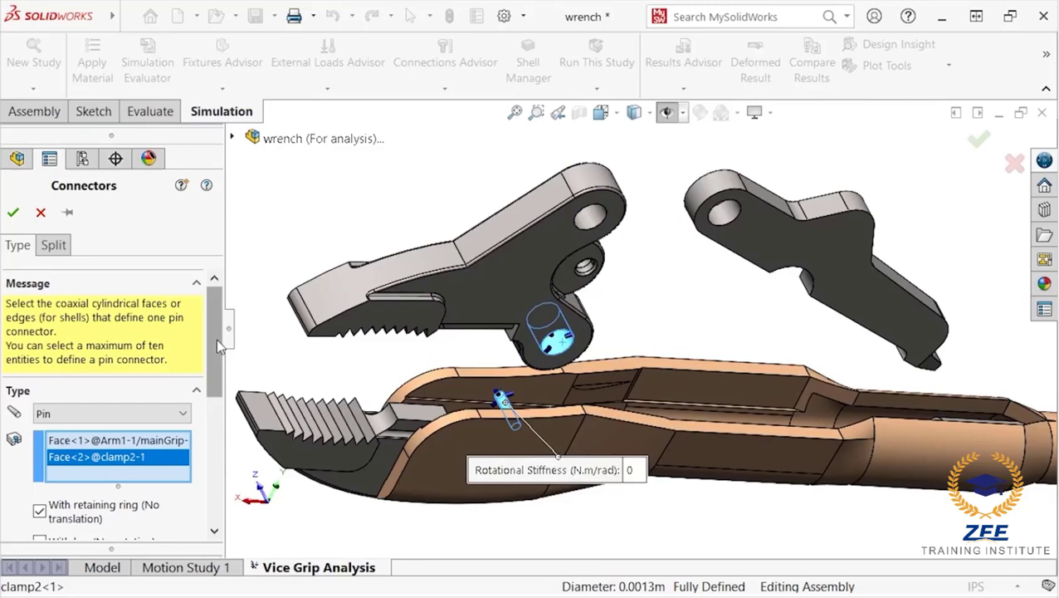
pyautogui.moveTo(216, 339); pyautogui.dragTo(216, 369)
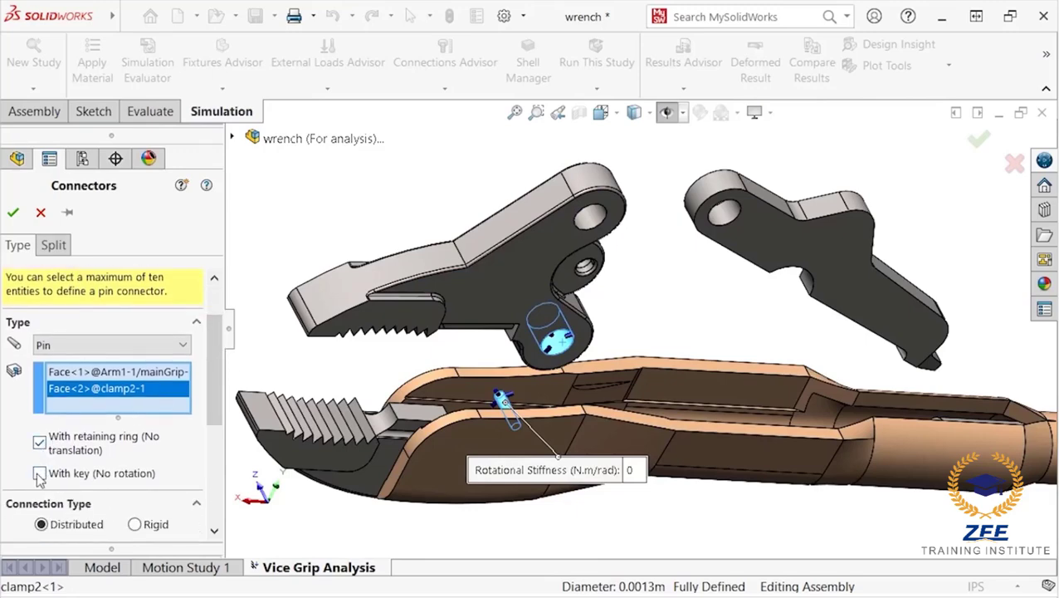
pyautogui.moveTo(212, 353); pyautogui.dragTo(215, 461)
pyautogui.click(12, 501)
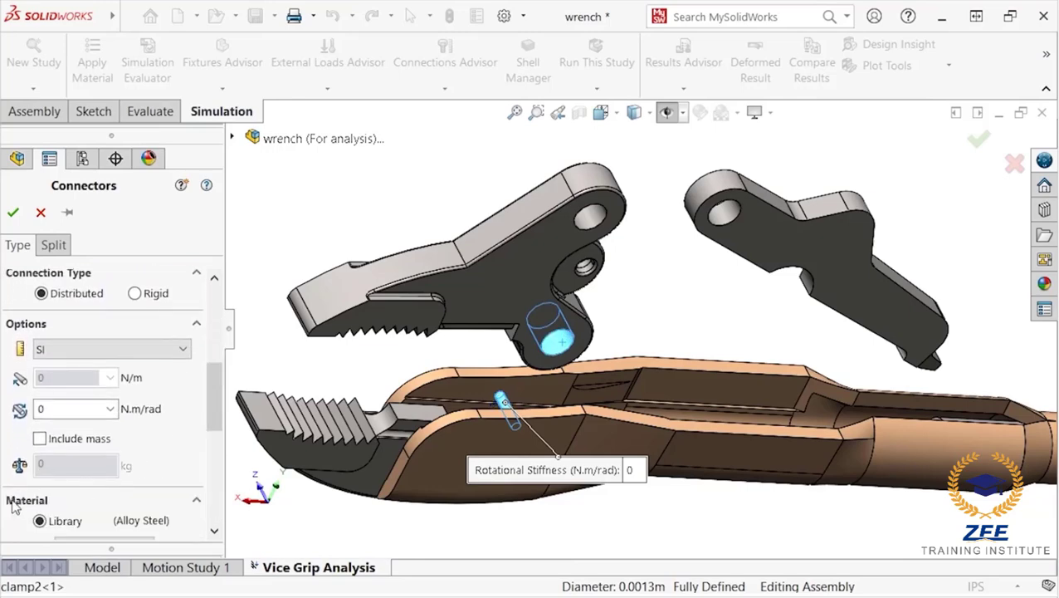
pyautogui.moveTo(214, 398); pyautogui.dragTo(214, 438)
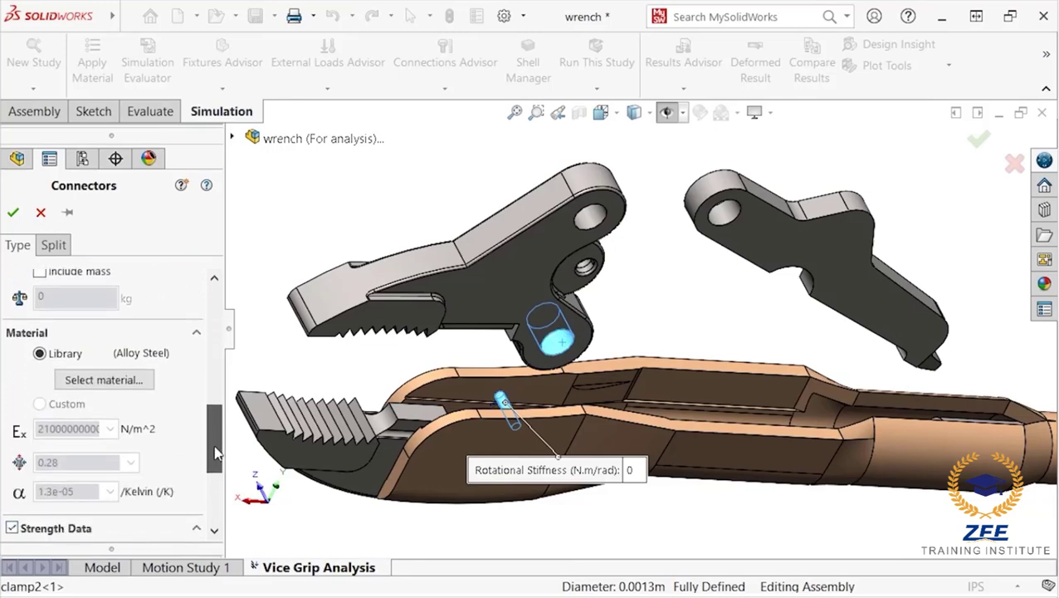
# Step: Apply AISI 1020 from the material library to the third pin
pyautogui.click(126, 381)
pyautogui.moveTo(318, 10)
pyautogui.mouseDown()
pyautogui.moveTo(319, 47)
pyautogui.moveTo(310, 28)
pyautogui.mouseUp()
pyautogui.click(252, 234)
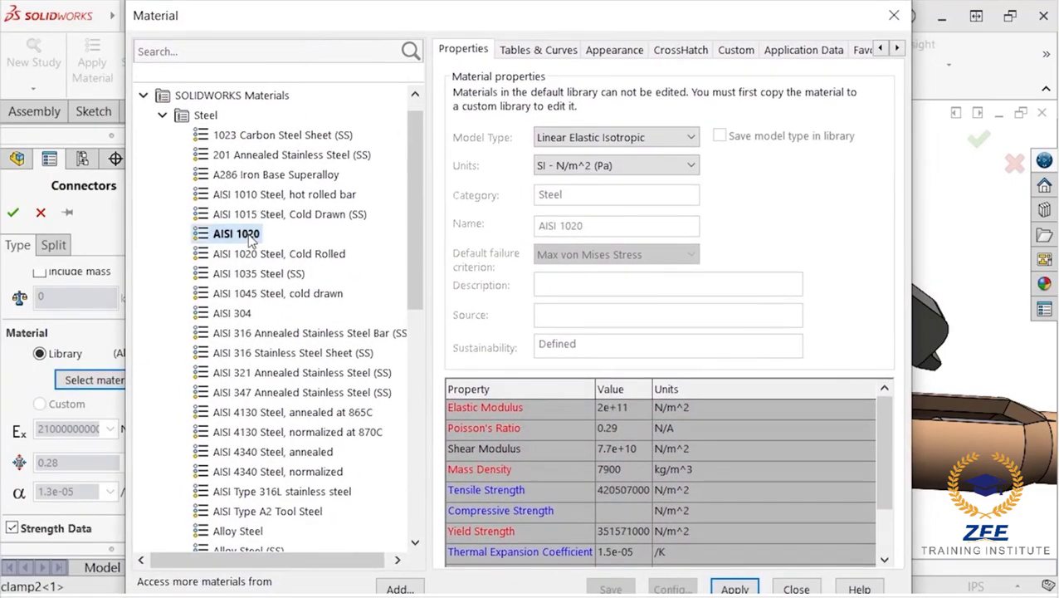
pyautogui.click(735, 587)
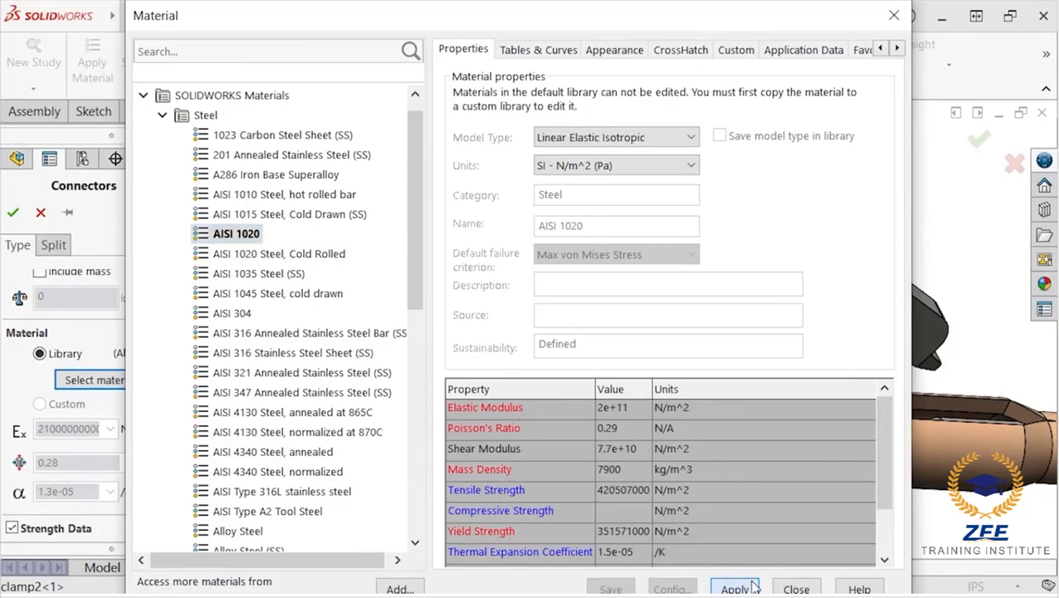
pyautogui.click(795, 587)
# Step: Set 1.26 mm^2 tensile stress area and 351600000 N/m^2 pin strength, then accept Pin Connector-3
pyautogui.scroll(-5, 213, 477)
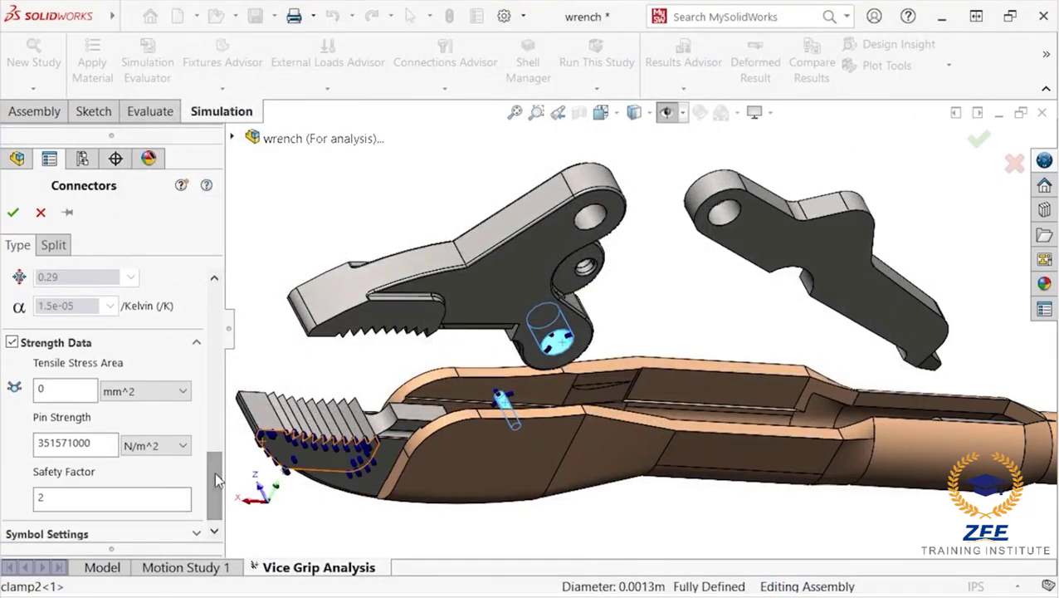
pyautogui.click(61, 395)
pyautogui.write('1.26')
pyautogui.doubleClick(94, 437)
pyautogui.write('3')
pyautogui.click(13, 212)
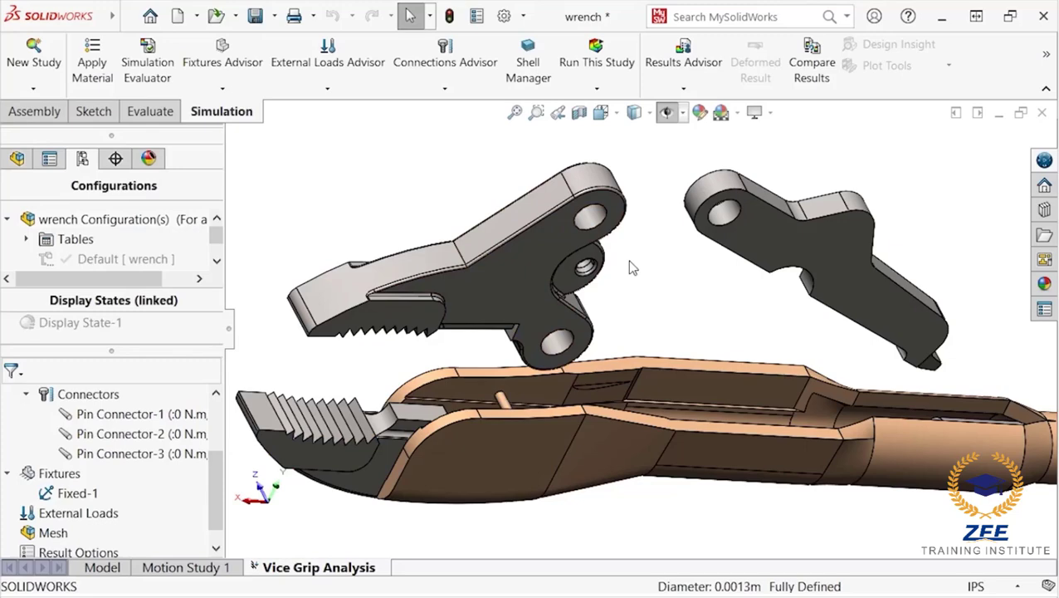
# Step: Fit the assembly in view and start a Two locations spring connector
pyautogui.press('f')
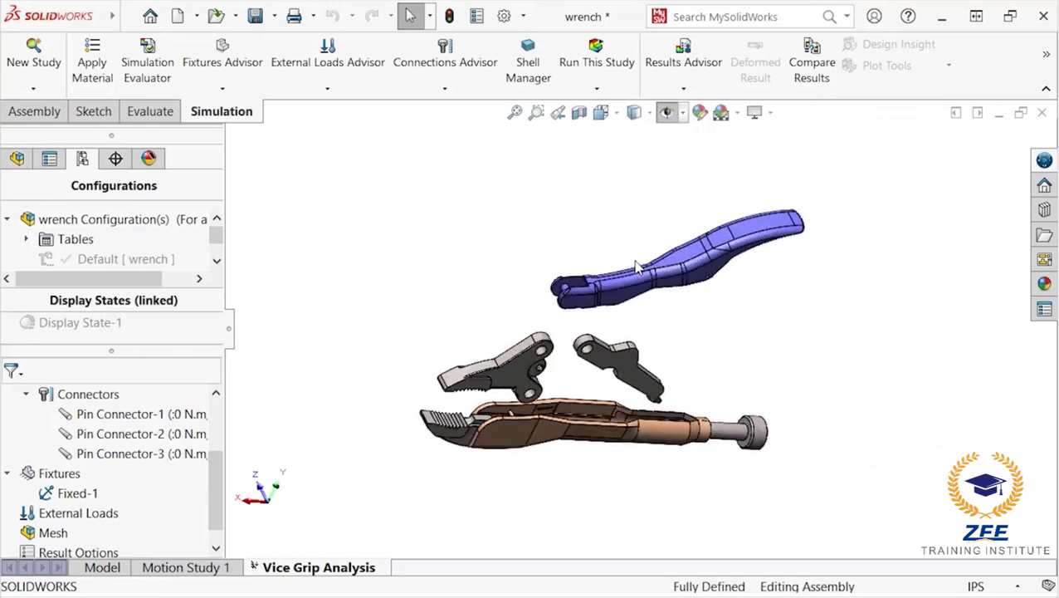
pyautogui.moveTo(217, 458); pyautogui.dragTo(217, 429)
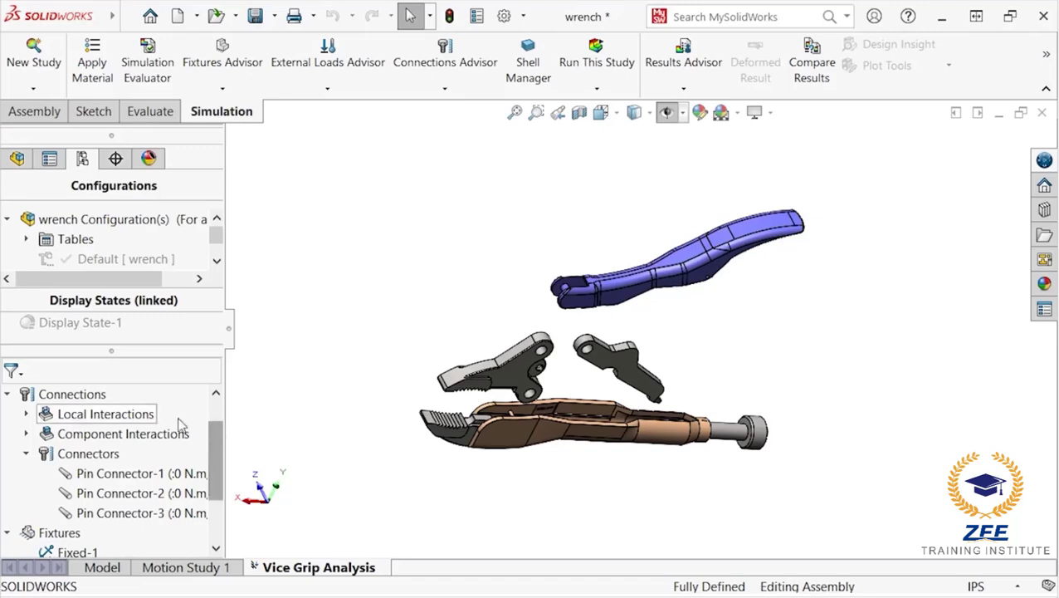
pyautogui.rightClick(101, 399)
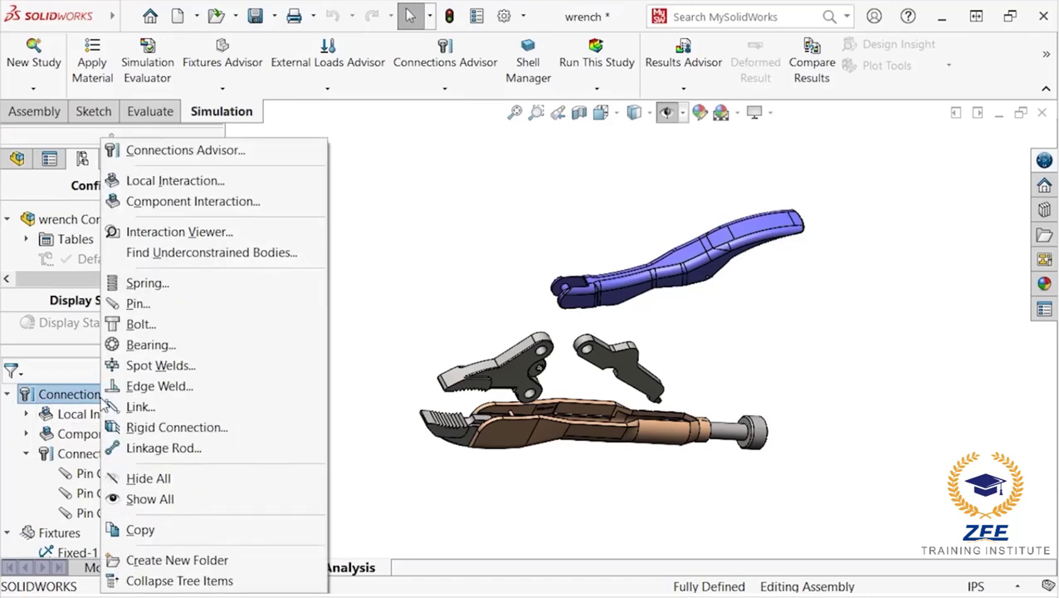
pyautogui.click(188, 295)
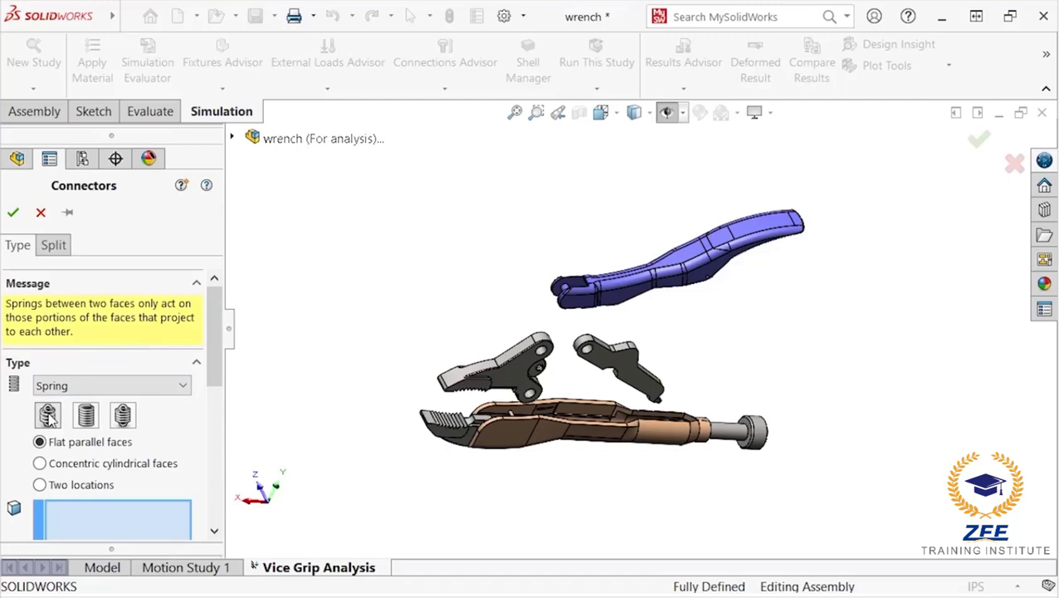
pyautogui.click(40, 485)
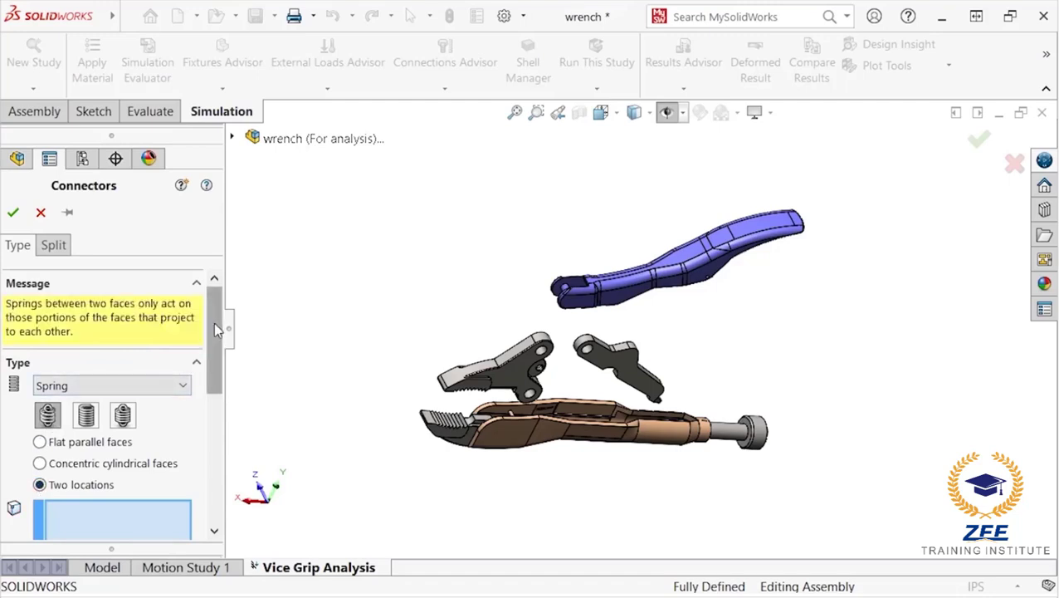
# Step: Pick the main grip's slot-tab vertex and the clamp2 hole vertex as the spring ends
pyautogui.scroll(-3, 213, 322)
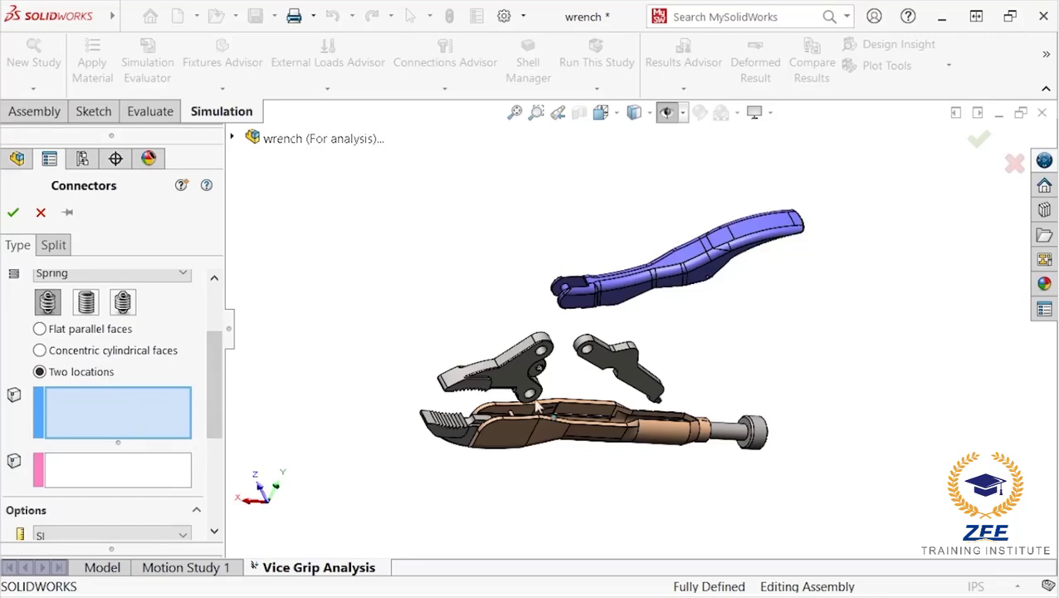
pyautogui.moveTo(575, 396); pyautogui.dragTo(605, 414, button='middle')
pyautogui.scroll(-10, 598, 413)
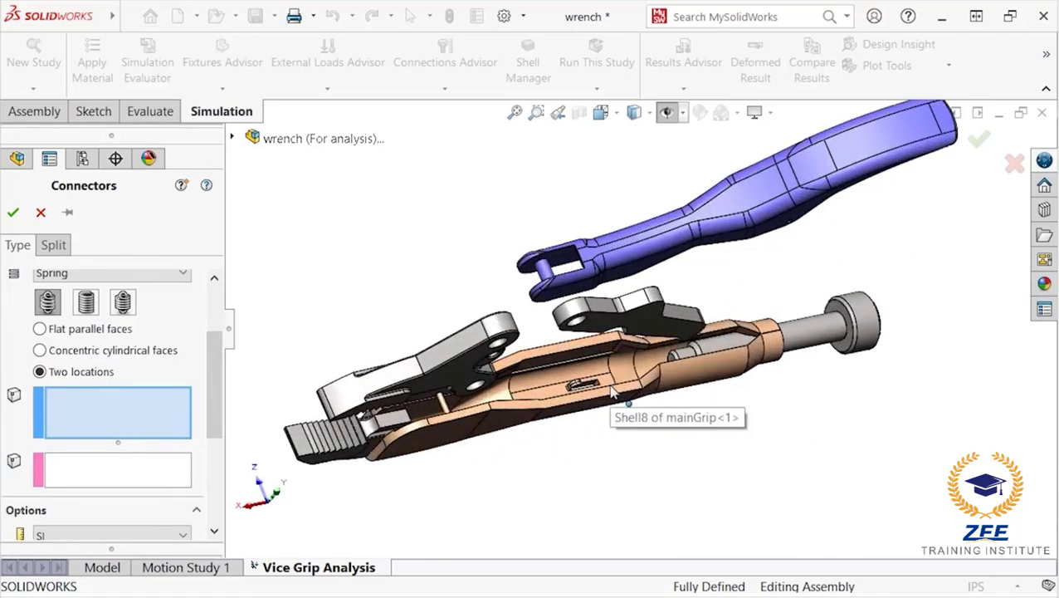
pyautogui.click(501, 336)
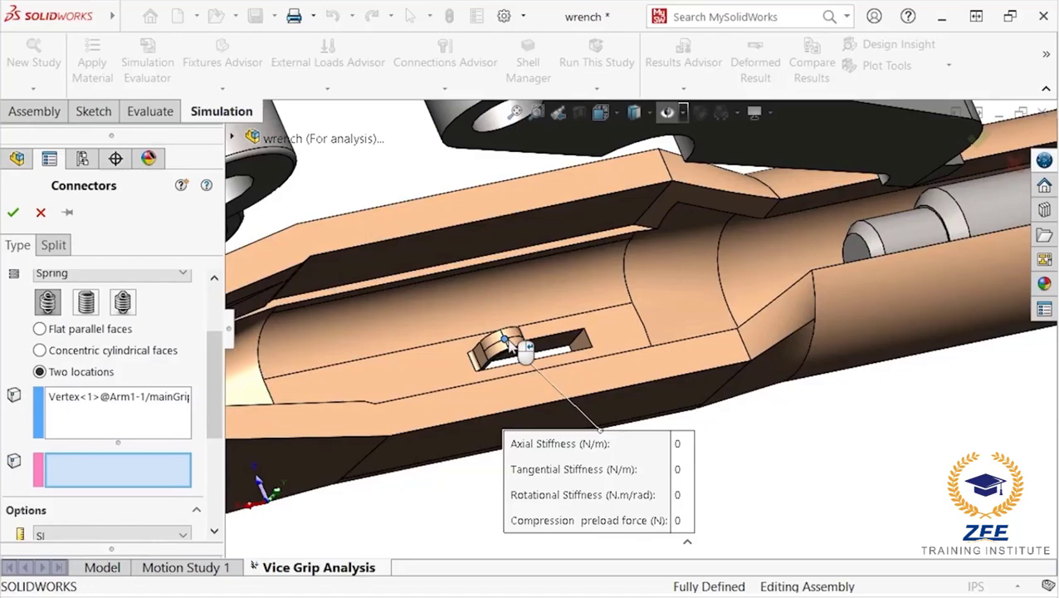
pyautogui.scroll(3, 501, 339)
pyautogui.moveTo(464, 336); pyautogui.dragTo(548, 269, button='middle')
pyautogui.click(506, 255)
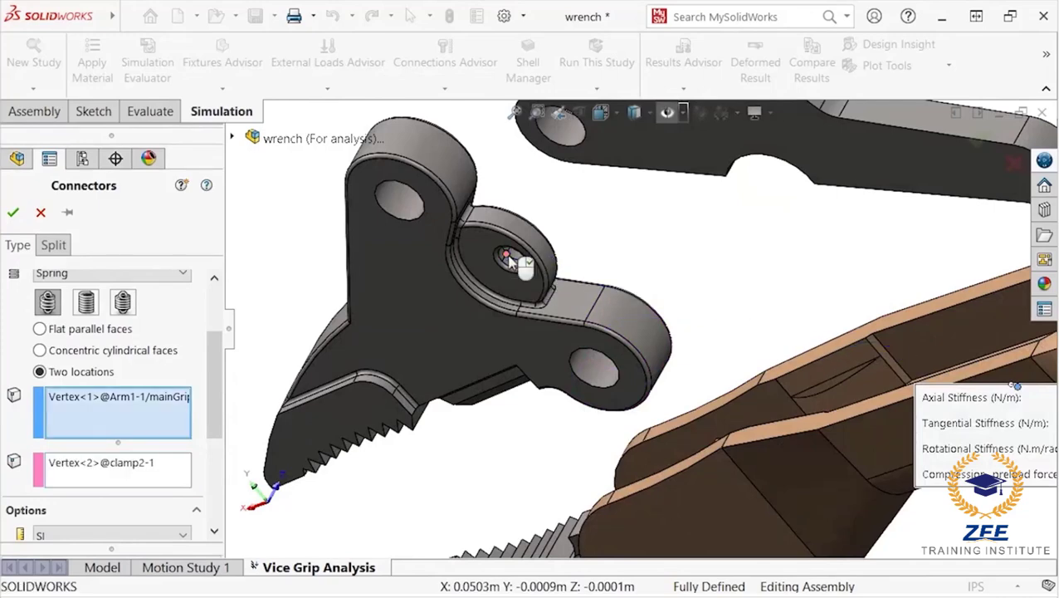
# Step: Give the spring 250 N/m axial stiffness and a 5 N tension preload
pyautogui.moveTo(214, 355); pyautogui.dragTo(208, 425)
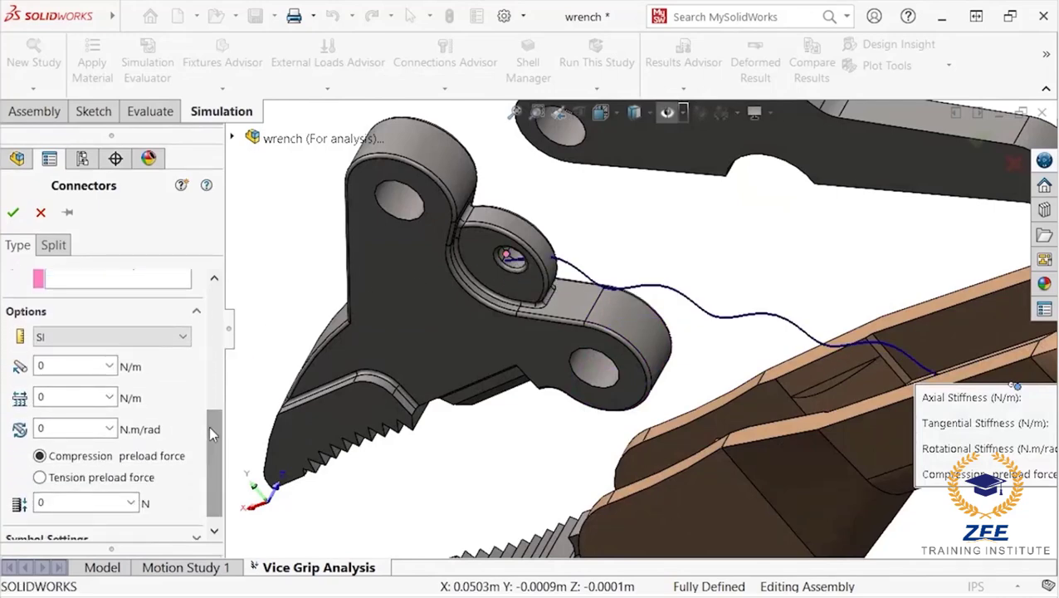
pyautogui.click(78, 365)
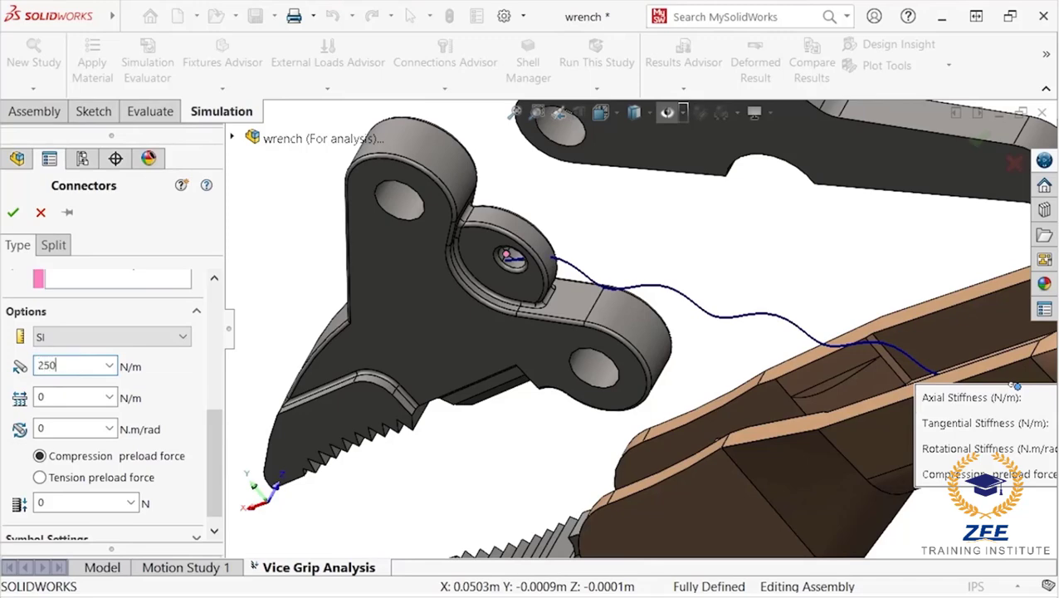
pyautogui.click(40, 479)
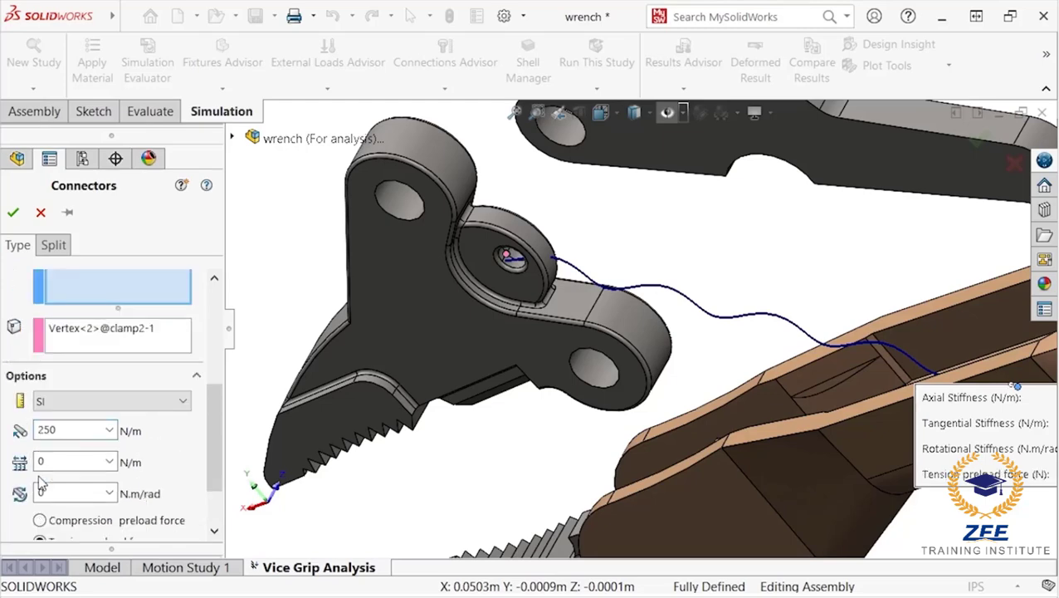
pyautogui.moveTo(213, 444); pyautogui.dragTo(214, 473)
pyautogui.doubleClick(41, 495)
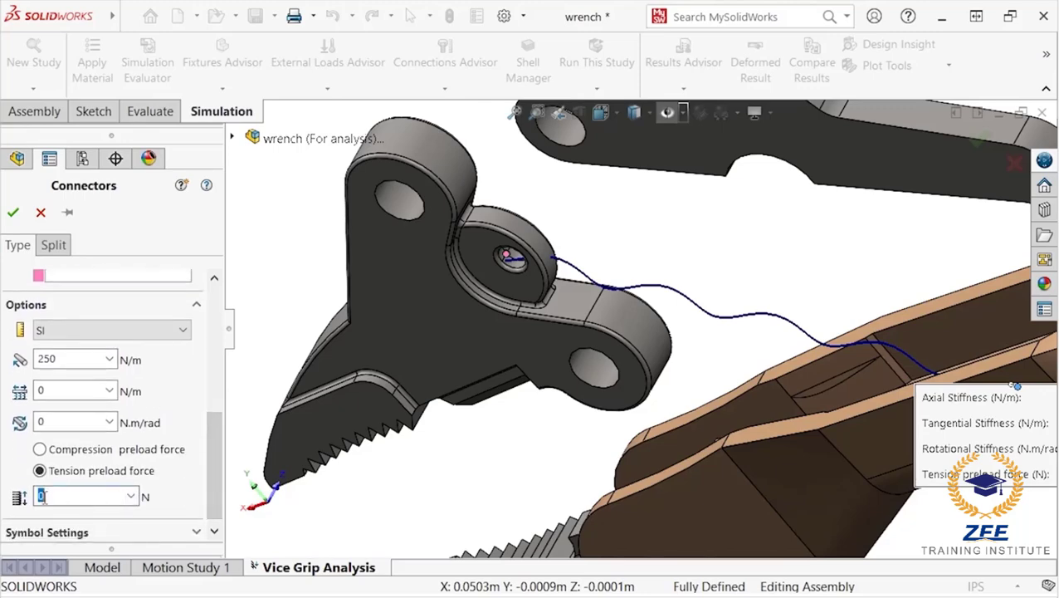
pyautogui.write('5')
pyautogui.click(13, 212)
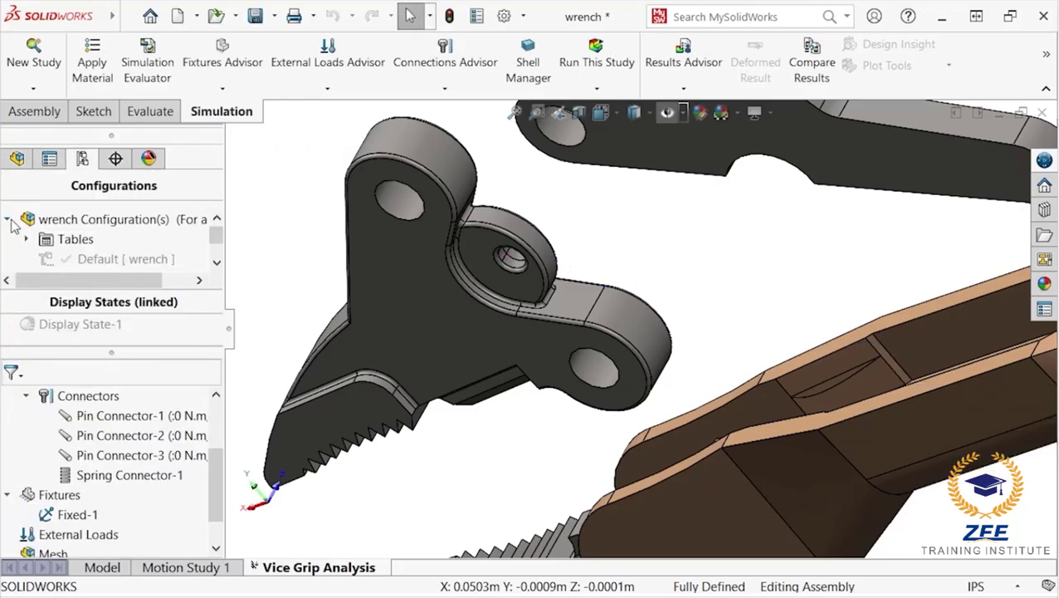
pyautogui.moveTo(124, 483)
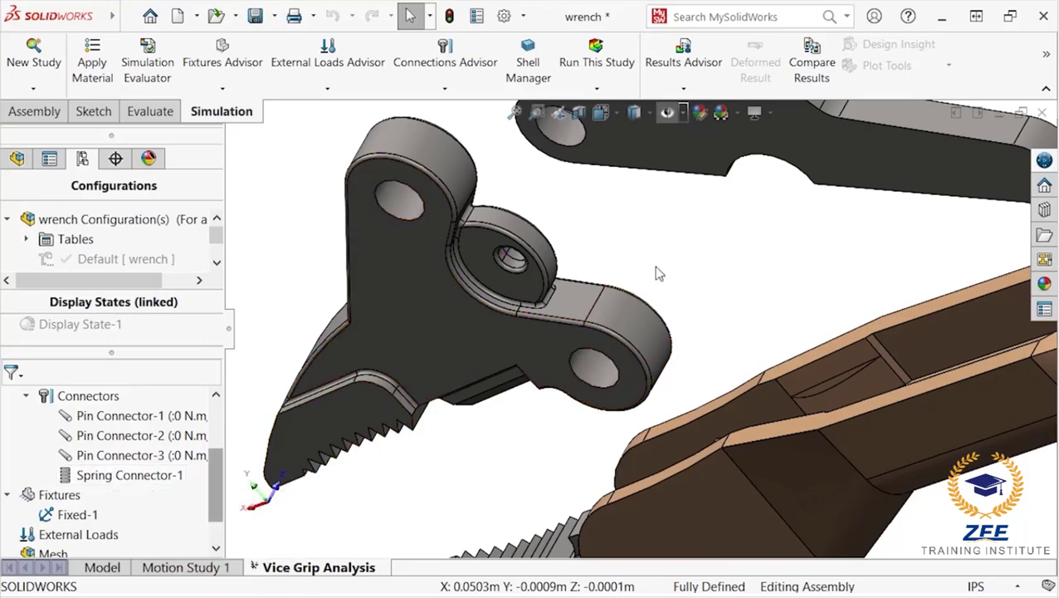
pyautogui.press('f')
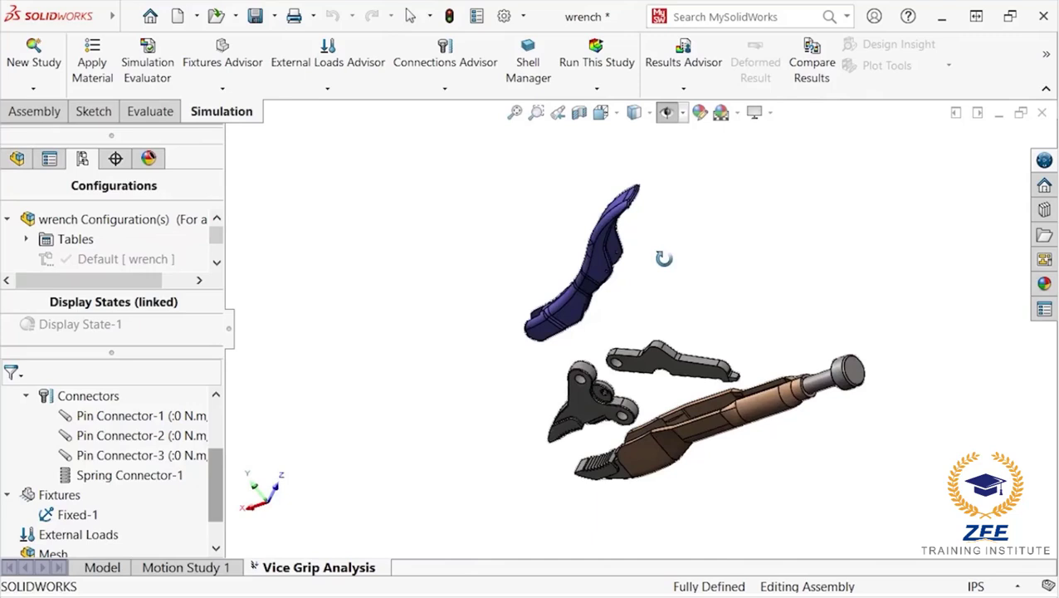
pyautogui.moveTo(540, 508); pyautogui.dragTo(510, 415, button='middle')
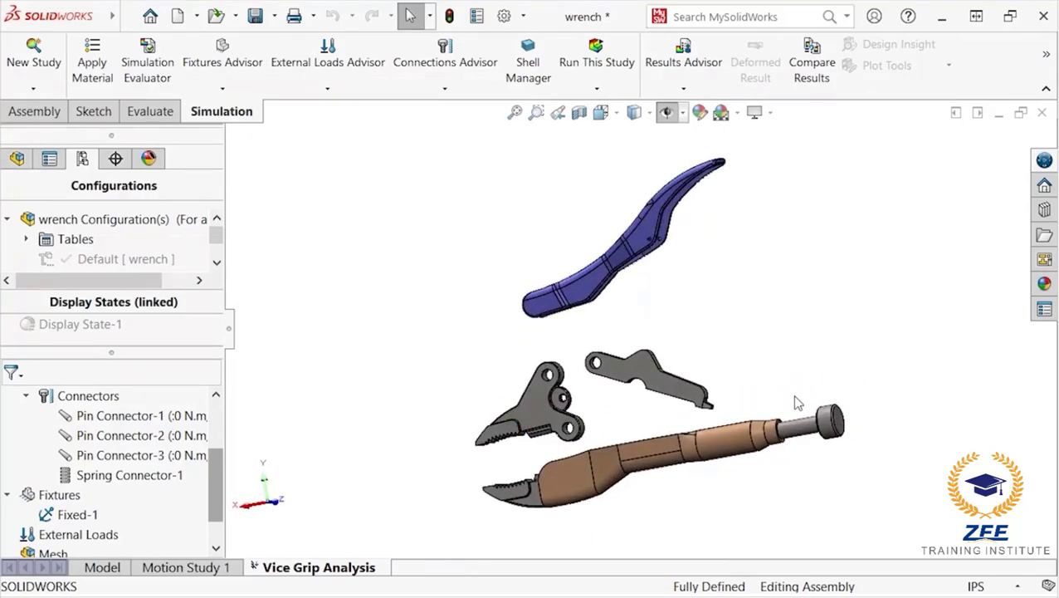
pyautogui.moveTo(797, 402); pyautogui.dragTo(817, 465, button='middle')
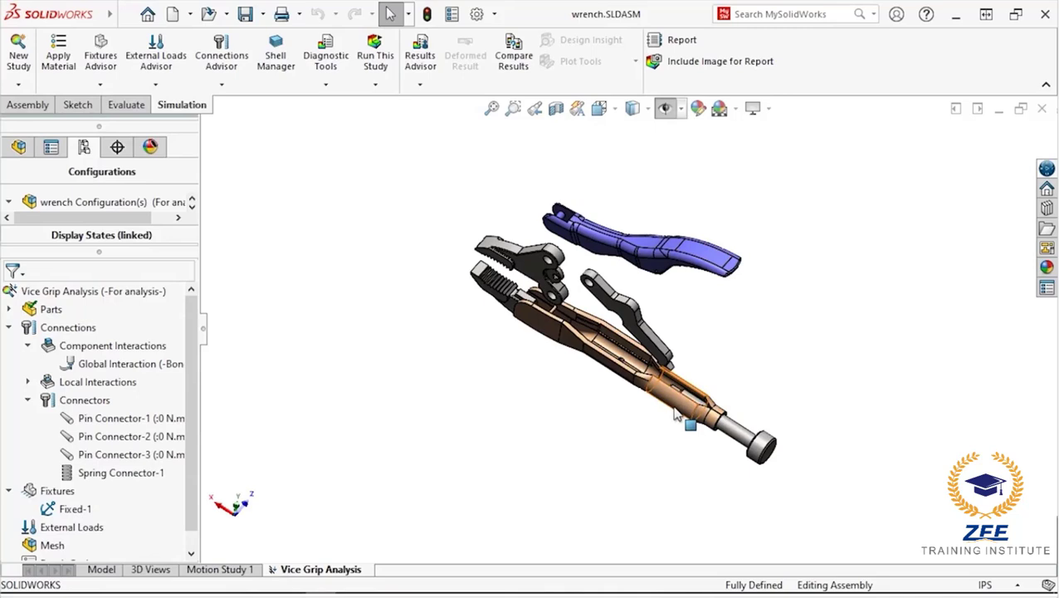
# Step: Restore the previous view and begin a force load on Arm2's second grip
pyautogui.click(535, 108)
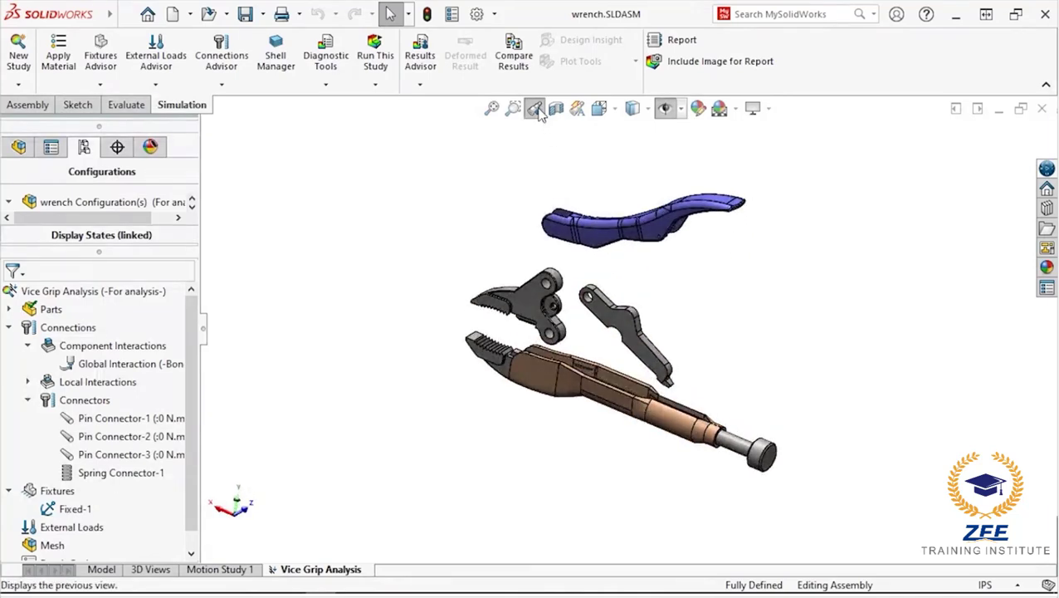
pyautogui.rightClick(72, 532)
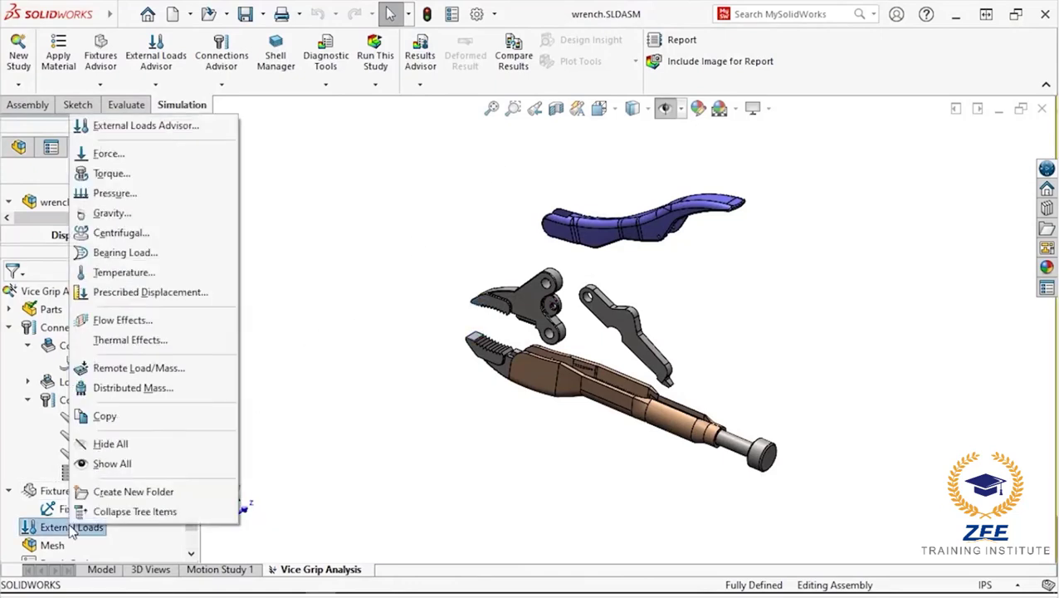
pyautogui.click(146, 160)
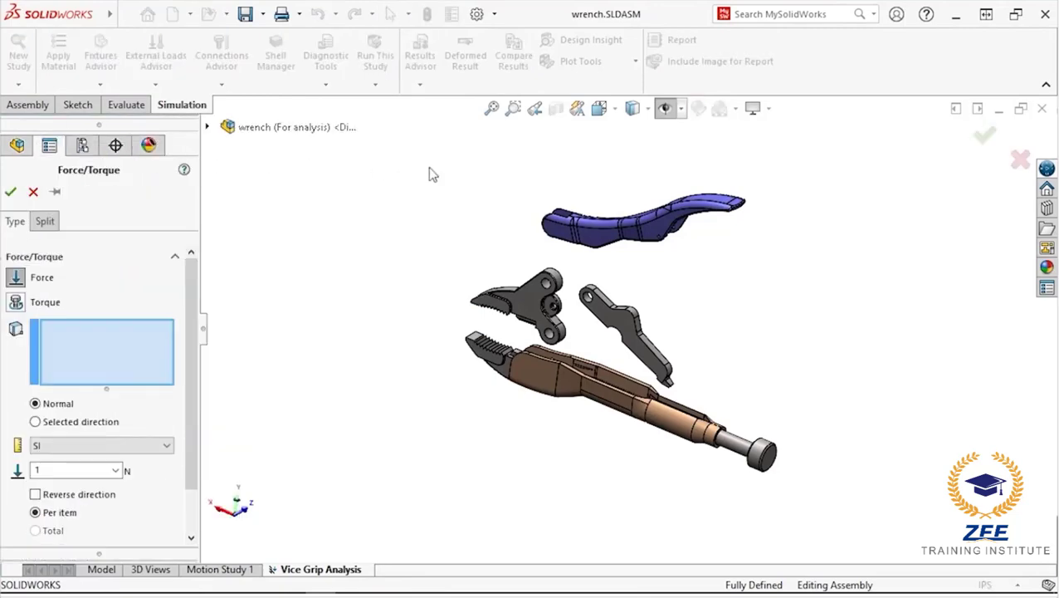
pyautogui.moveTo(674, 178); pyautogui.dragTo(672, 237, button='middle')
pyautogui.click(674, 241)
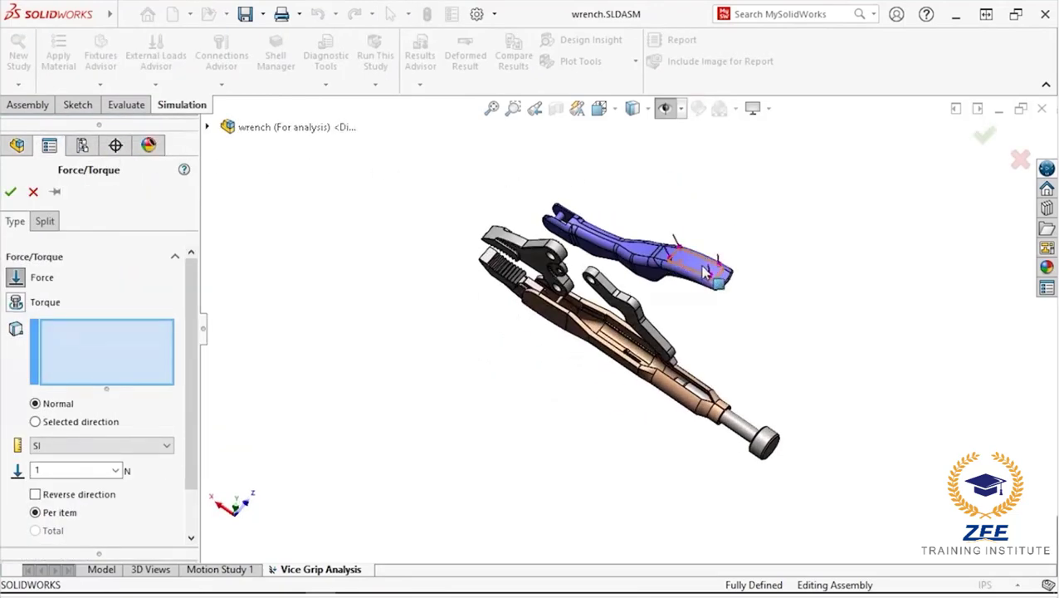
pyautogui.scroll(-3, 706, 273)
pyautogui.scroll(-3, 705, 275)
# Step: Select three faces of the blue grip handle and switch to Selected direction
pyautogui.click(724, 358)
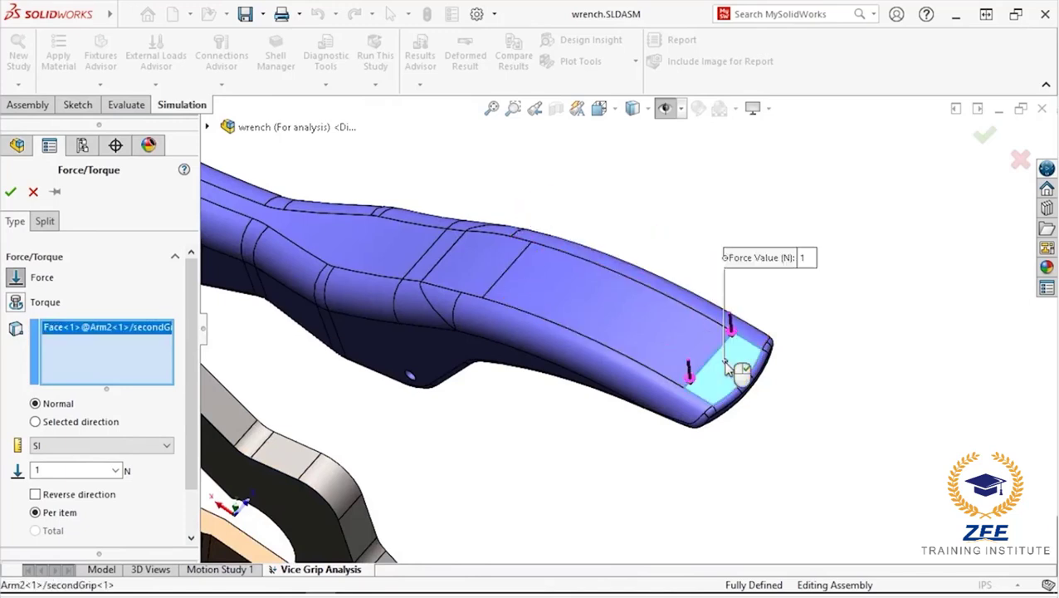
pyautogui.click(630, 326)
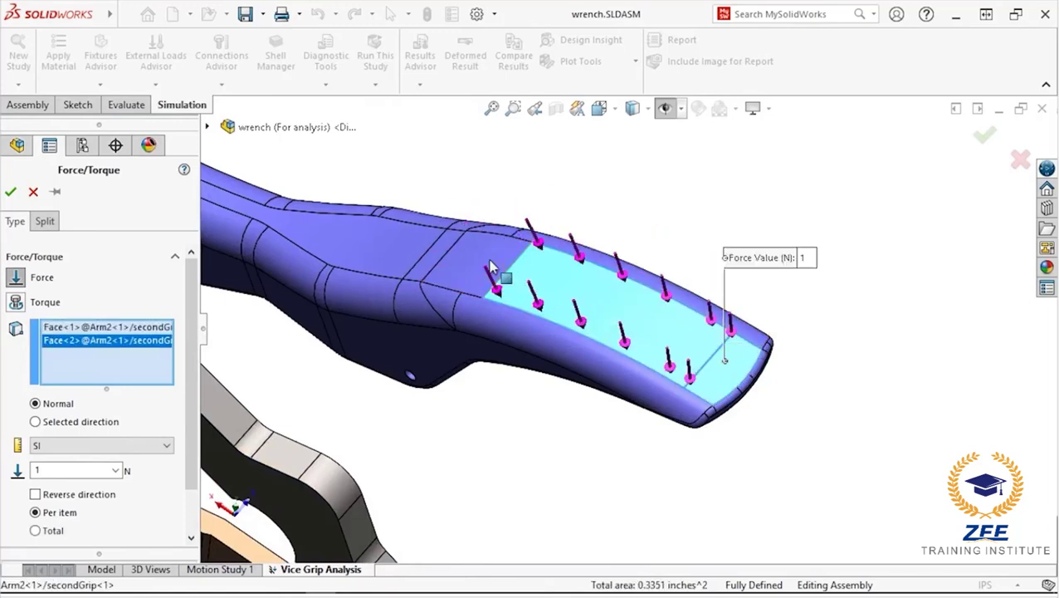
pyautogui.click(493, 266)
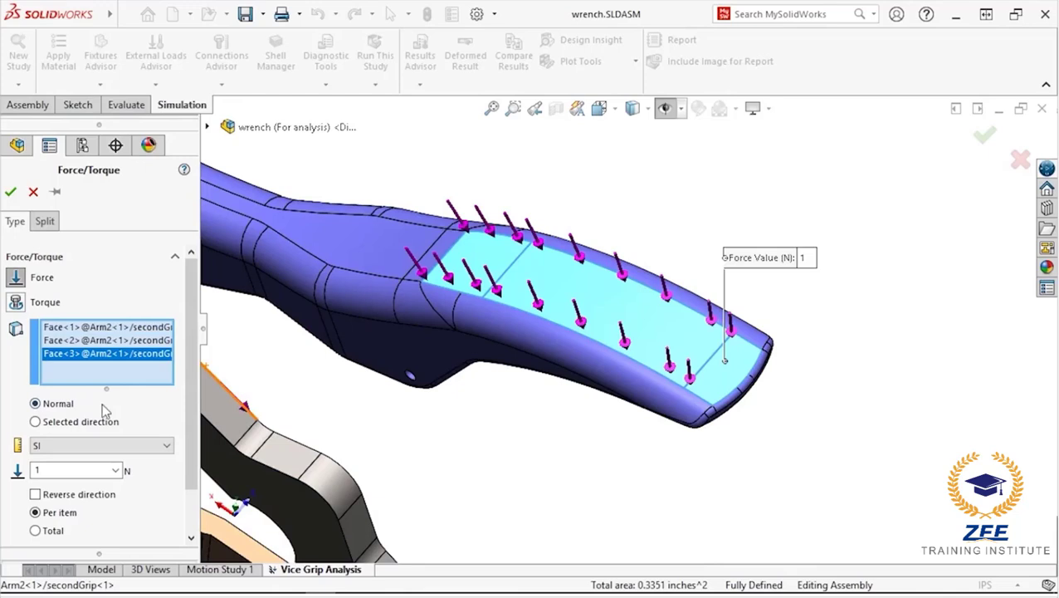
pyautogui.click(36, 421)
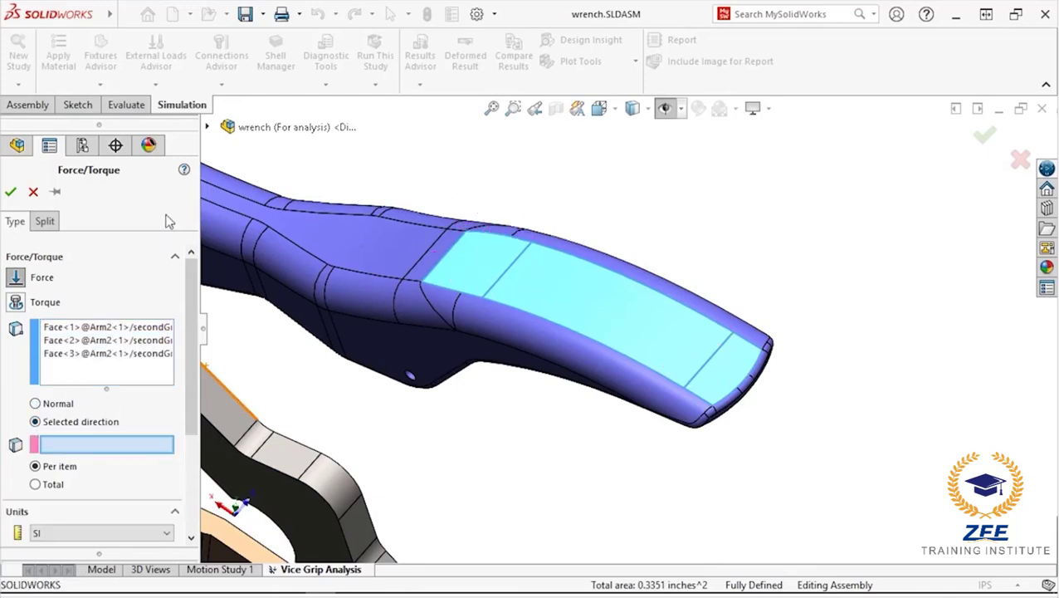
# Step: Apply a reversed 100 N total force normal to Top Plane, creating Force-1
pyautogui.click(208, 128)
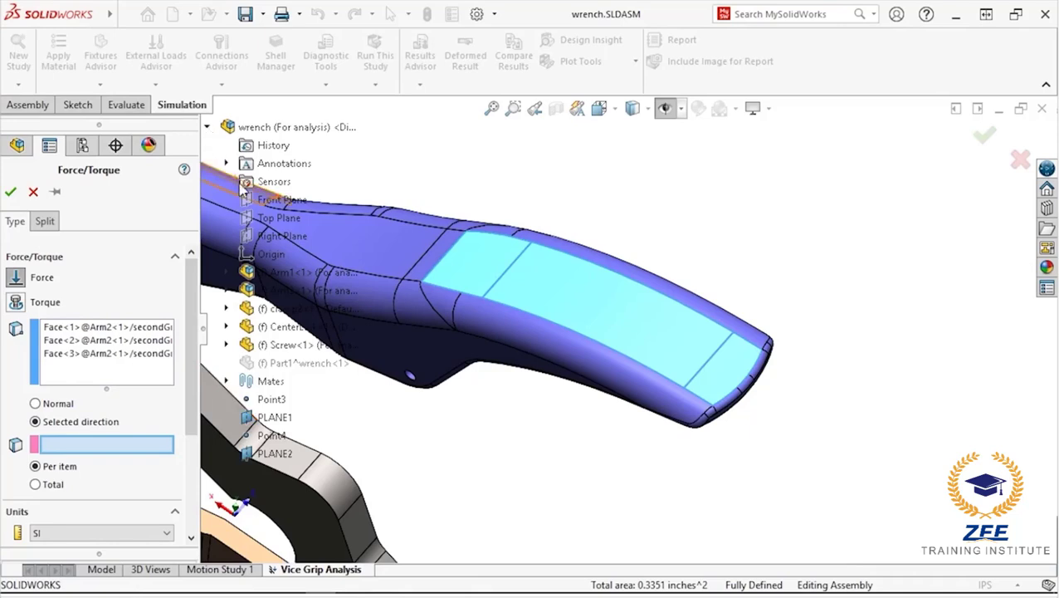
pyautogui.click(280, 218)
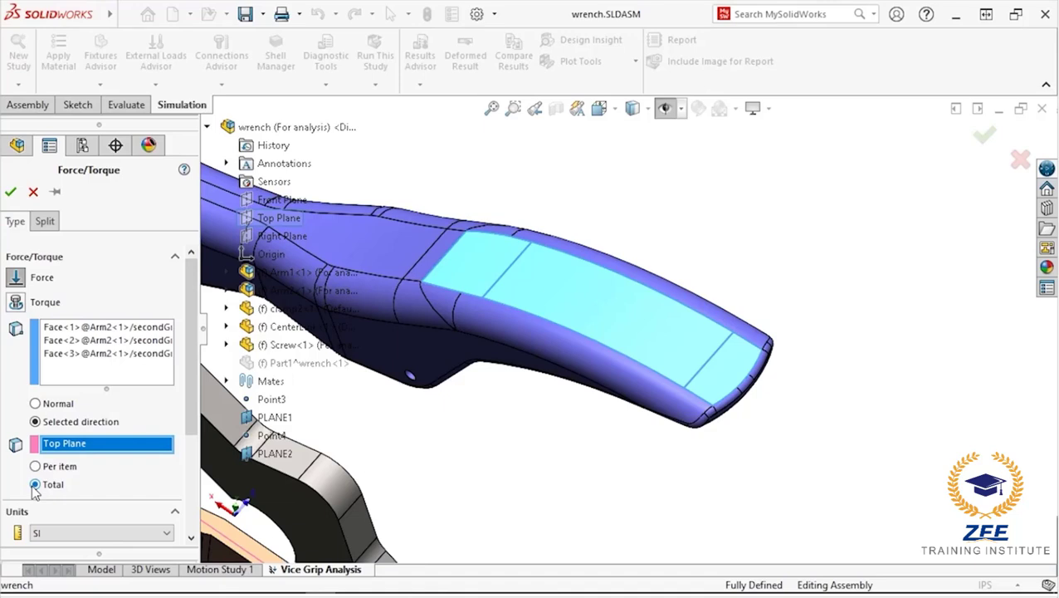
pyautogui.click(35, 486)
pyautogui.moveTo(196, 378); pyautogui.dragTo(195, 478)
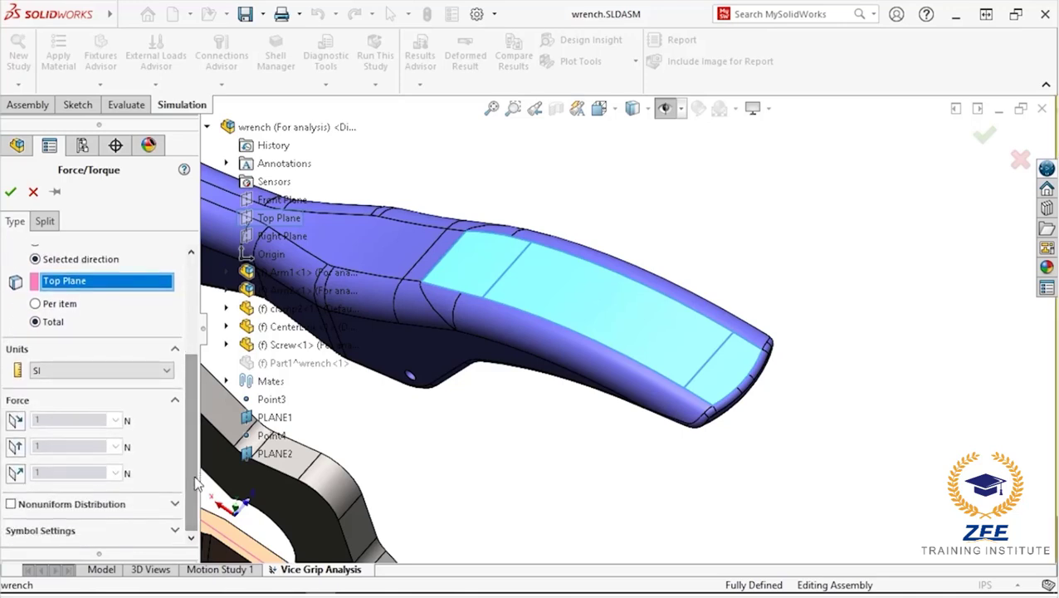
pyautogui.click(16, 473)
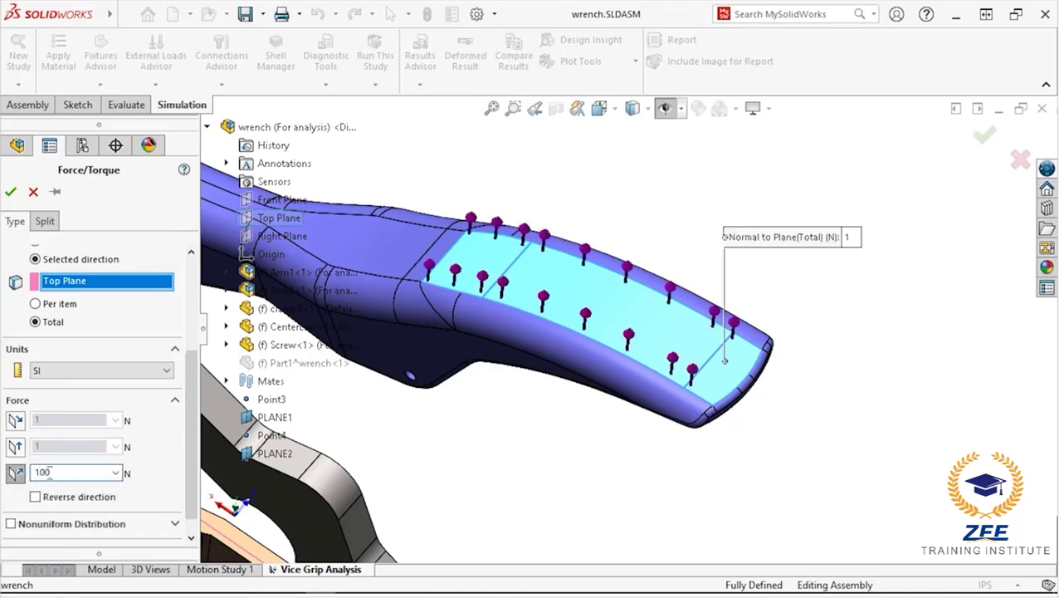
pyautogui.click(36, 496)
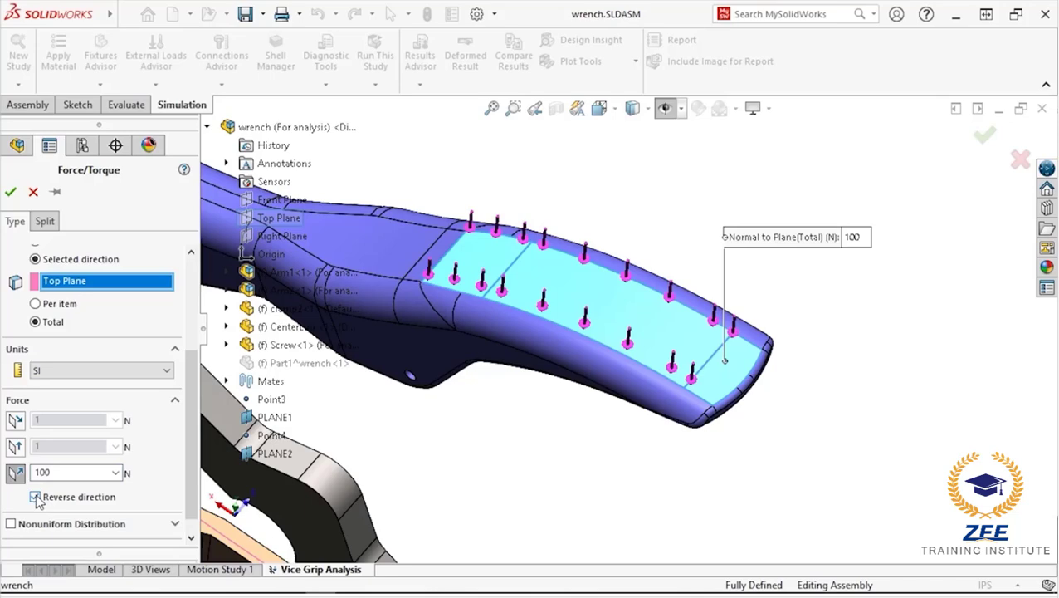
pyautogui.click(11, 192)
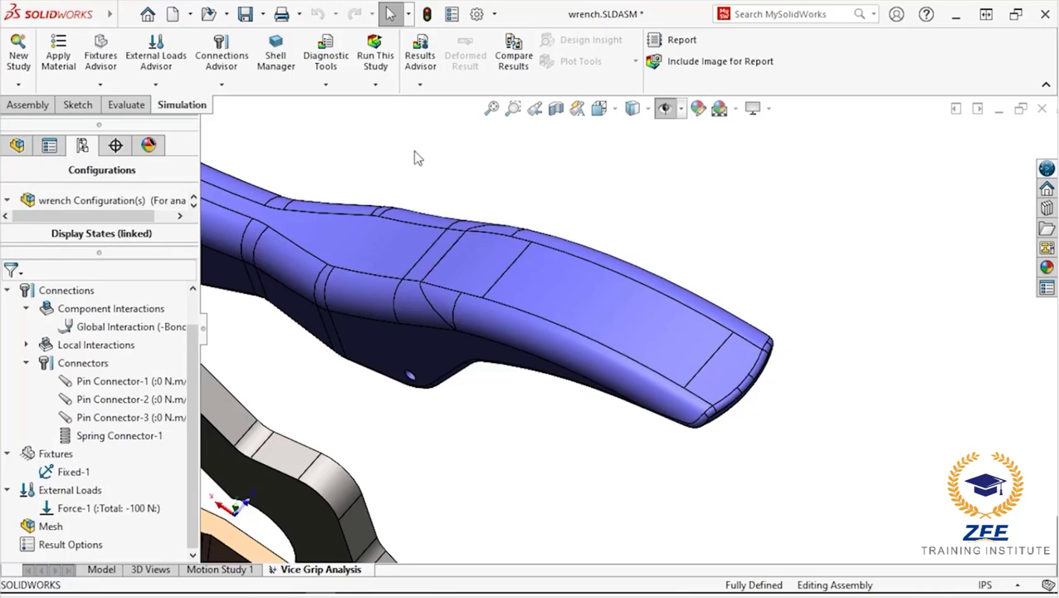
# Step: Start a new force on Arm1's cylindrical main-grip face, acting along a selected direction
pyautogui.click(534, 111)
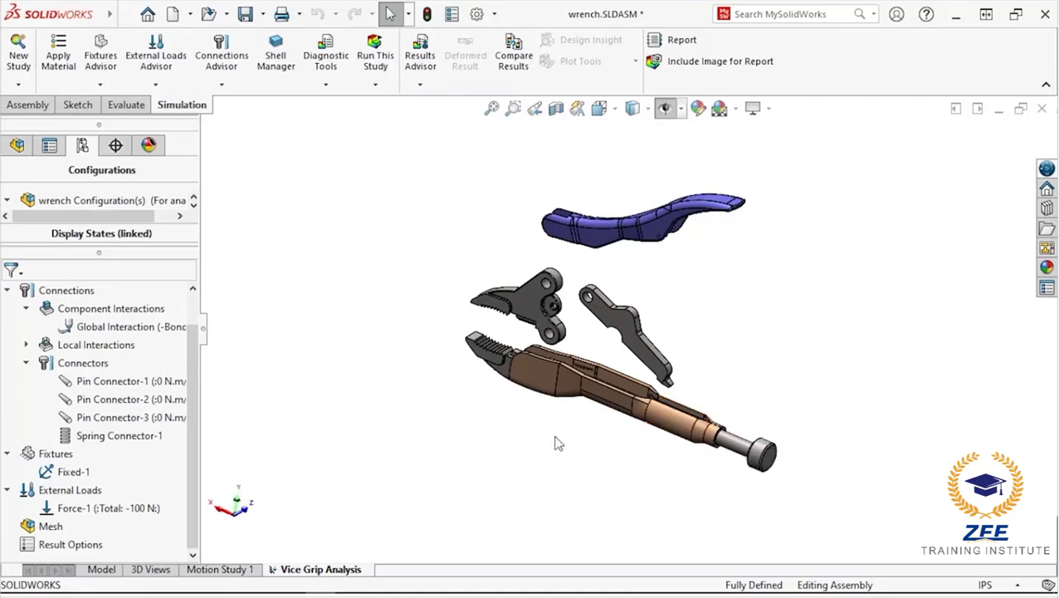
pyautogui.rightClick(92, 491)
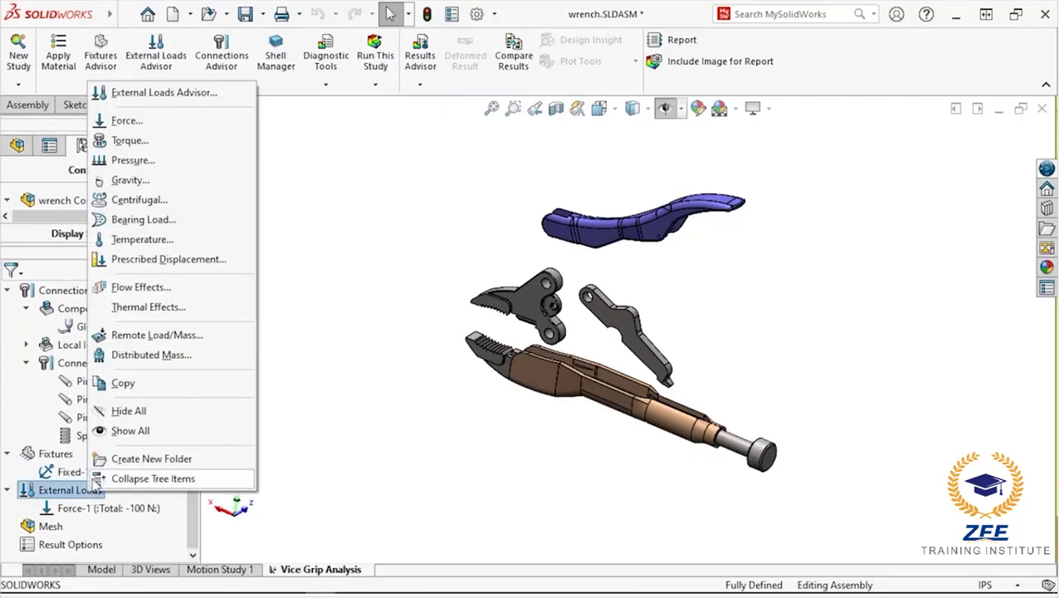
pyautogui.click(193, 123)
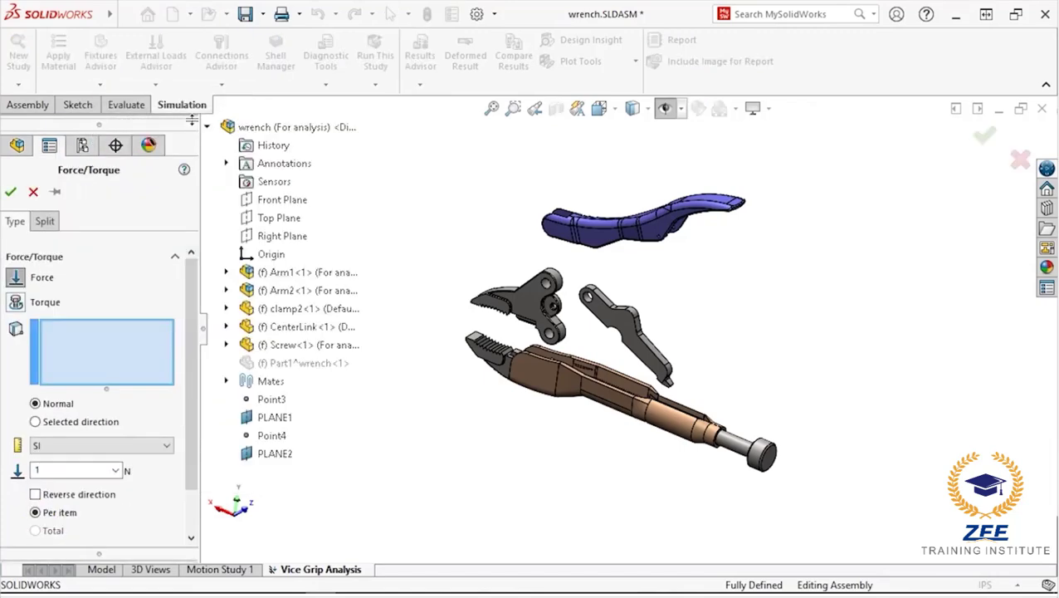
pyautogui.click(635, 411)
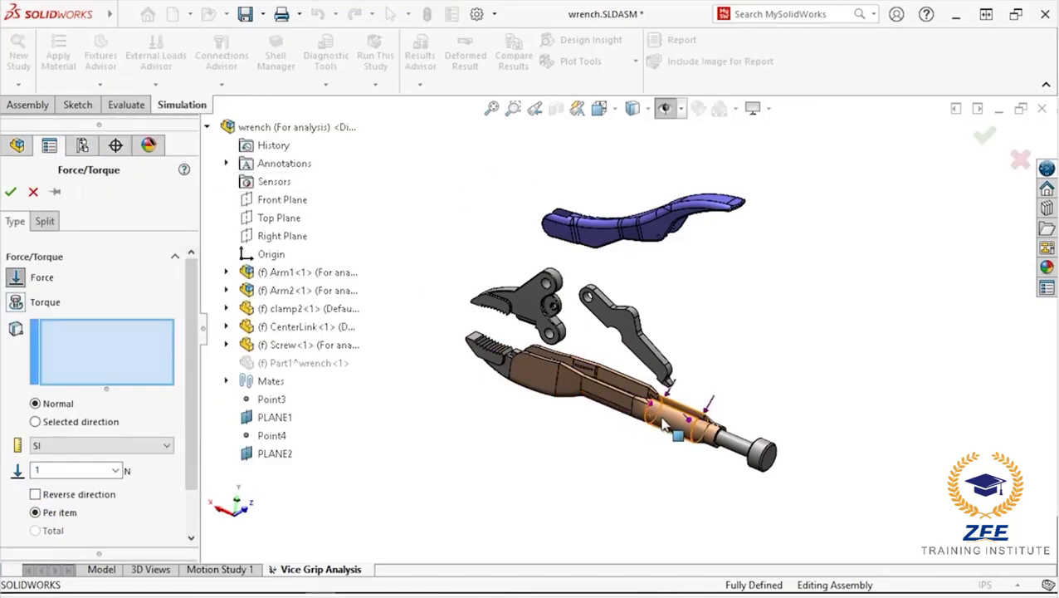
pyautogui.scroll(-5, 664, 405)
pyautogui.click(676, 401)
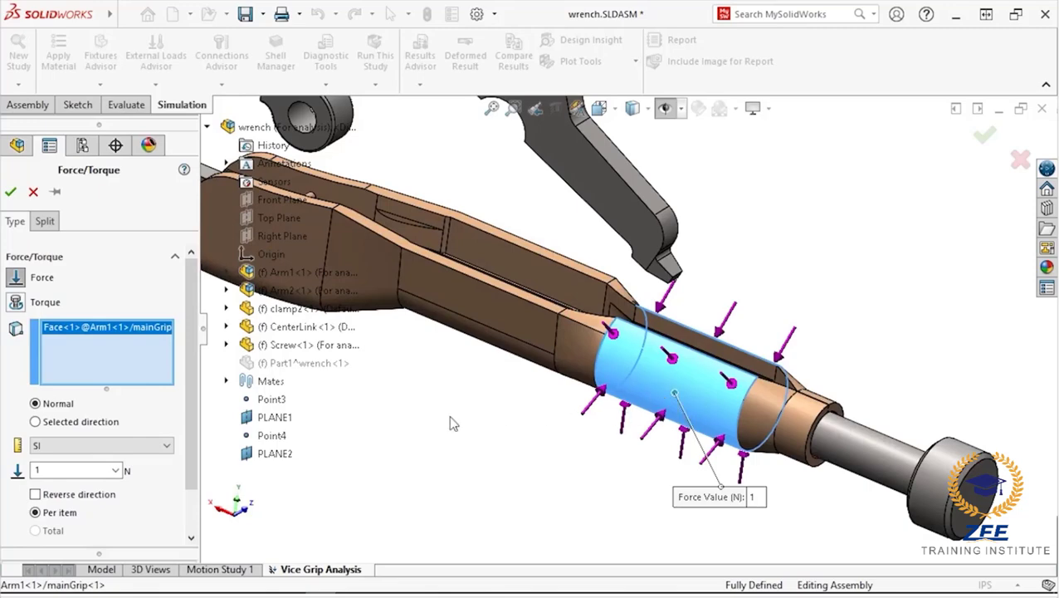
pyautogui.click(38, 423)
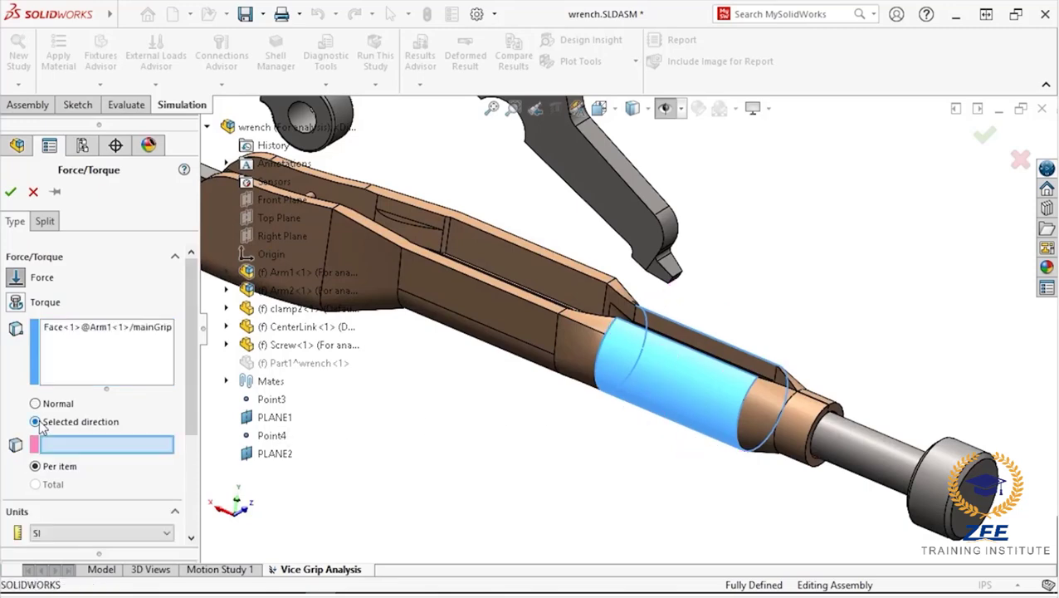
# Step: Set Force-2 to 100 N normal to the Top Plane, confirm it, and return to the previous view
pyautogui.click(267, 218)
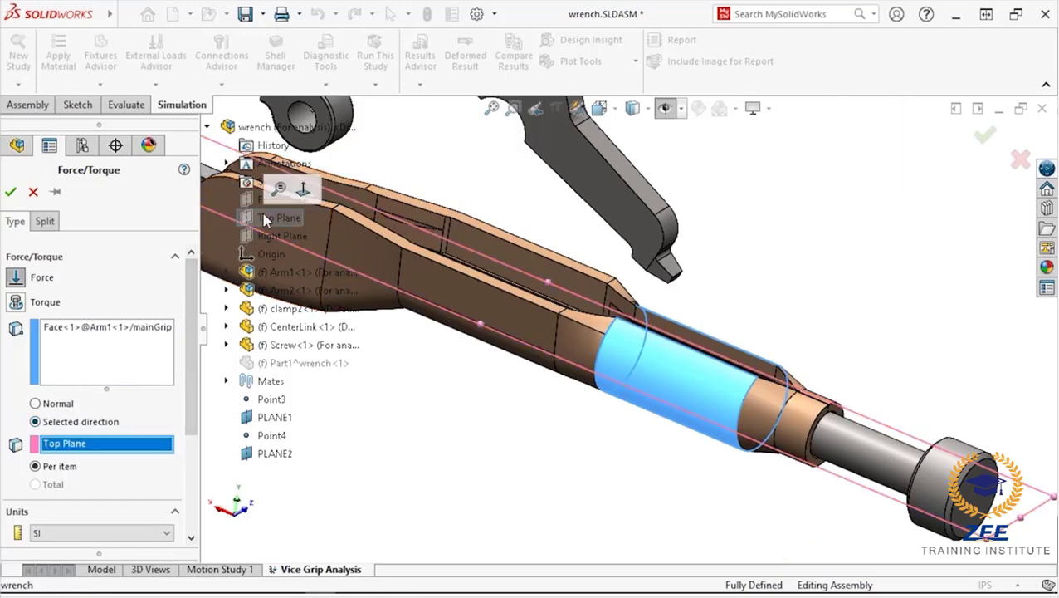
pyautogui.moveTo(190, 303); pyautogui.dragTo(189, 402)
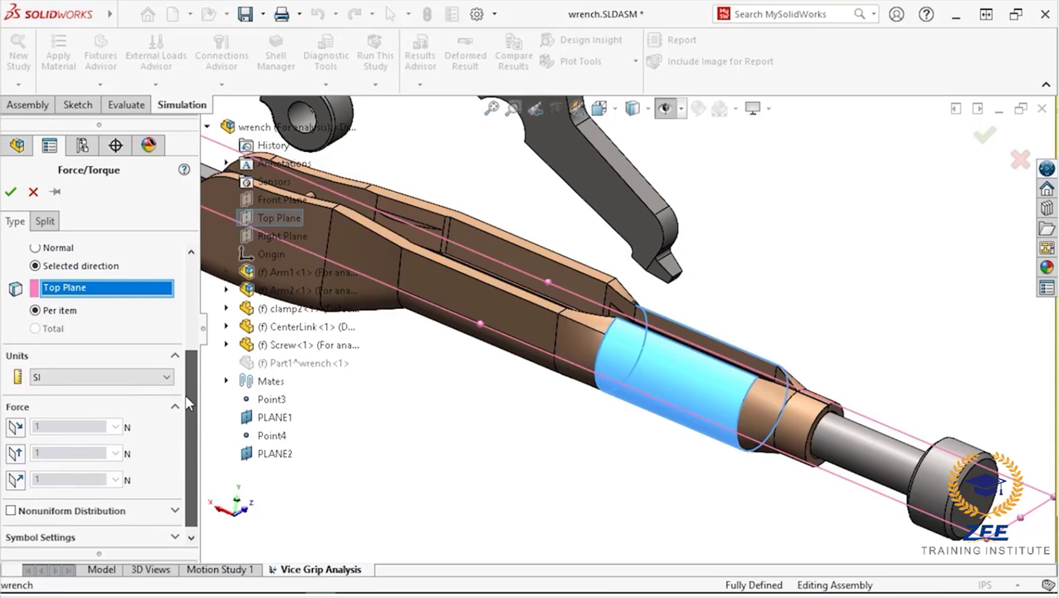
pyautogui.click(16, 480)
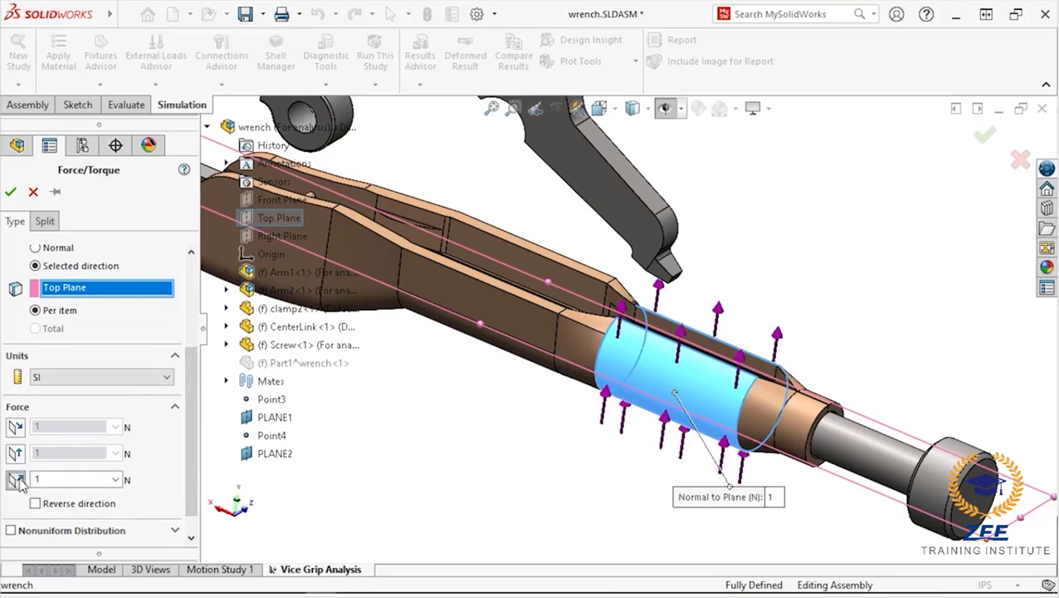
pyautogui.click(58, 479)
pyautogui.write('1')
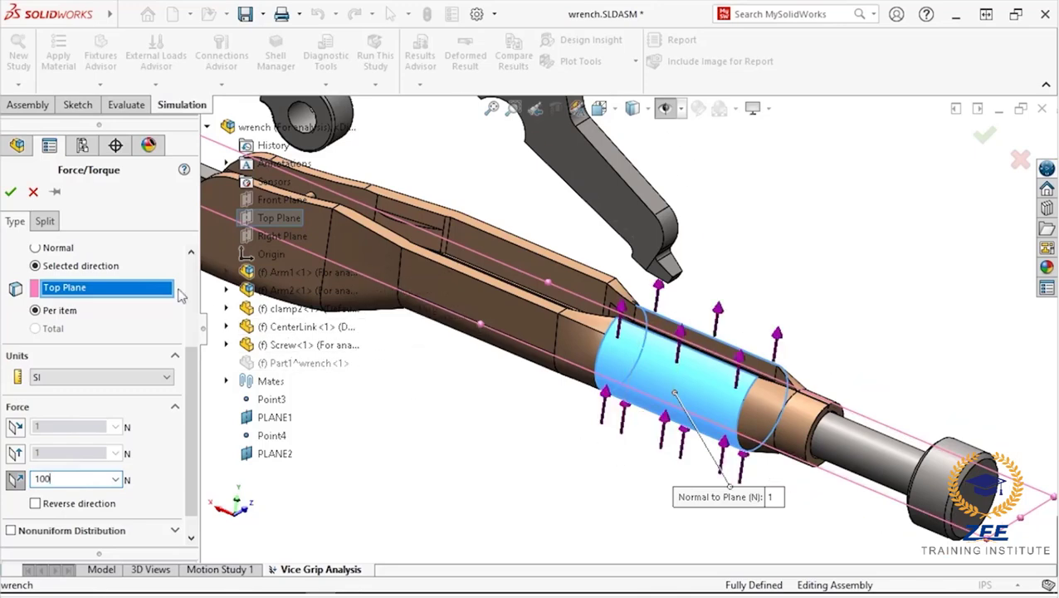
pyautogui.click(11, 192)
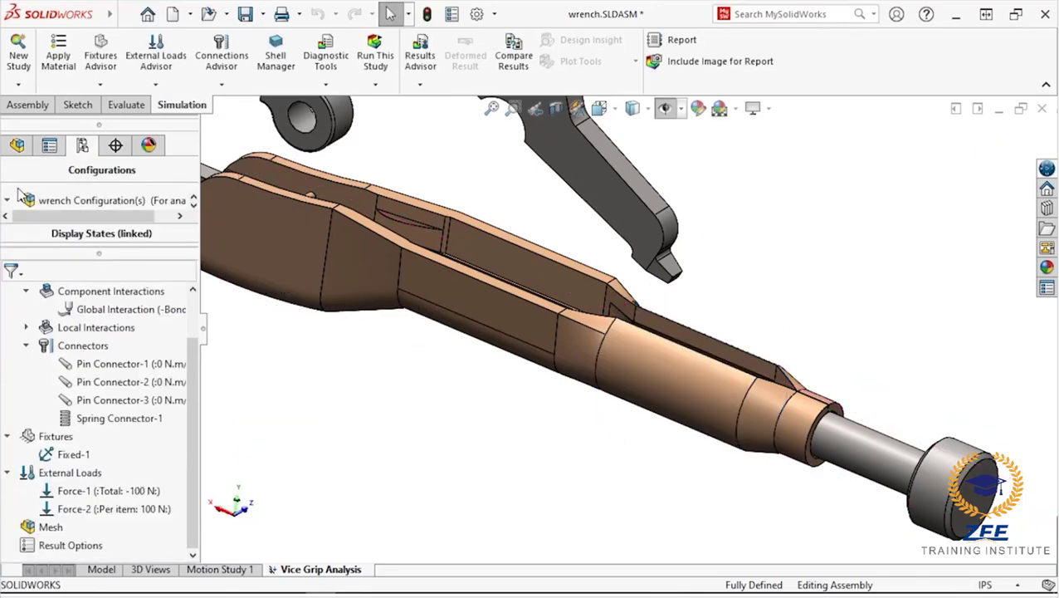
pyautogui.click(534, 111)
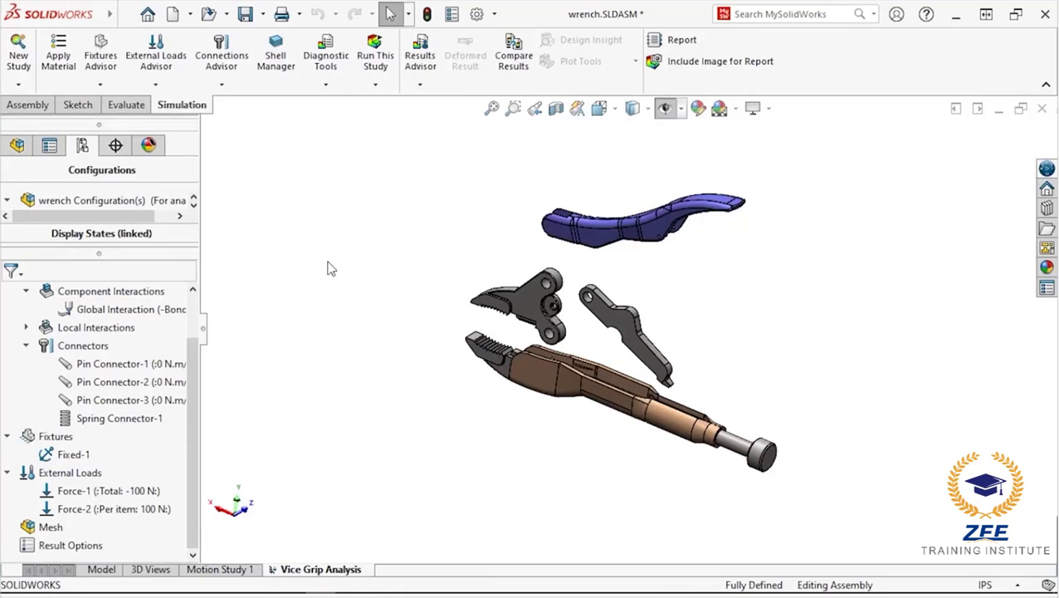
# Step: Create a standard mesh with 0.0600 in element size, reviewing the Mesh Quality settings
pyautogui.rightClick(48, 528)
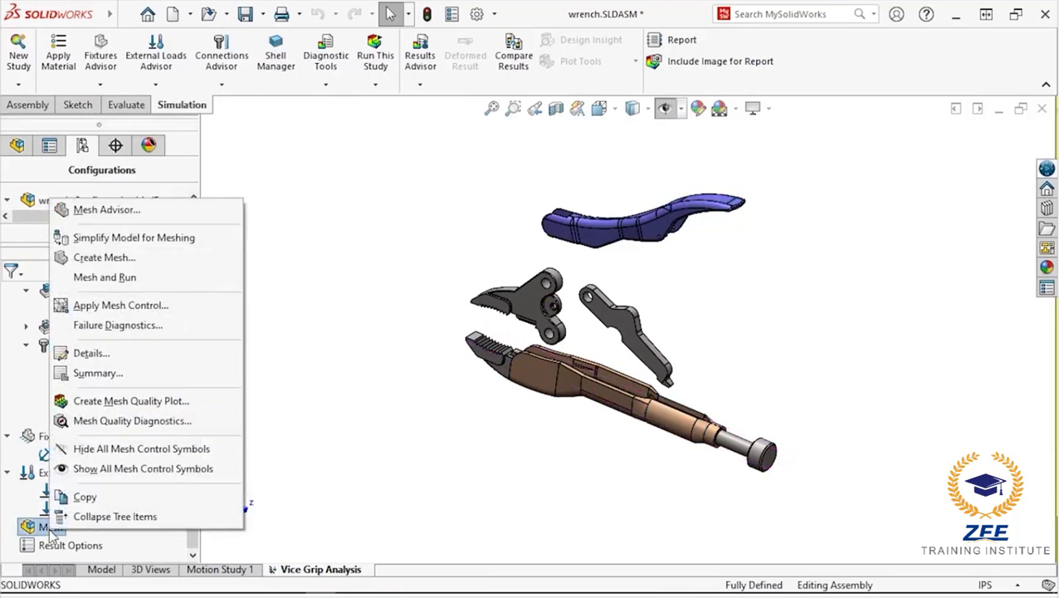
pyautogui.click(170, 258)
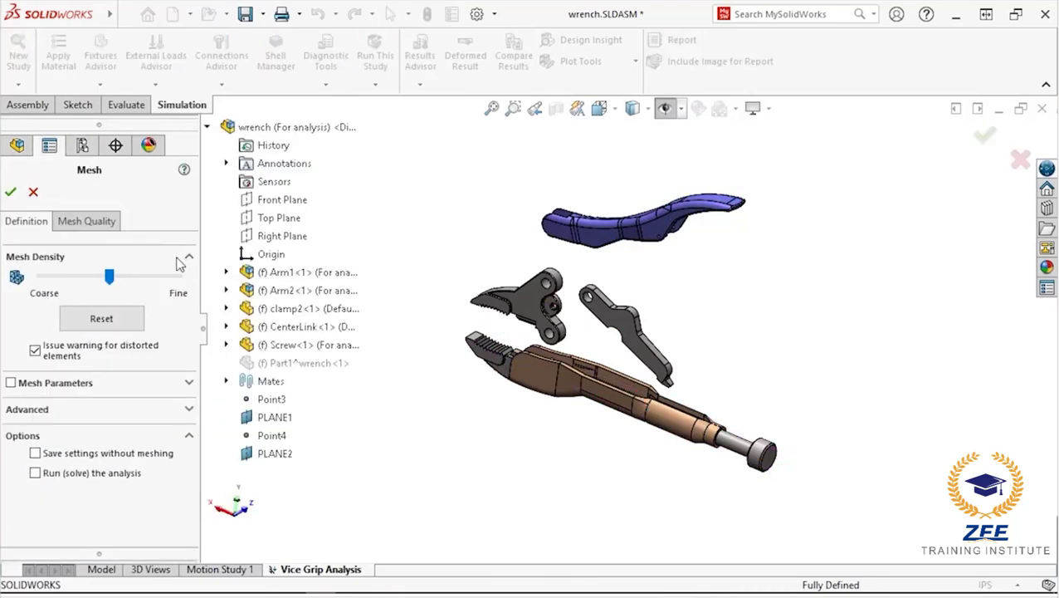
pyautogui.click(10, 382)
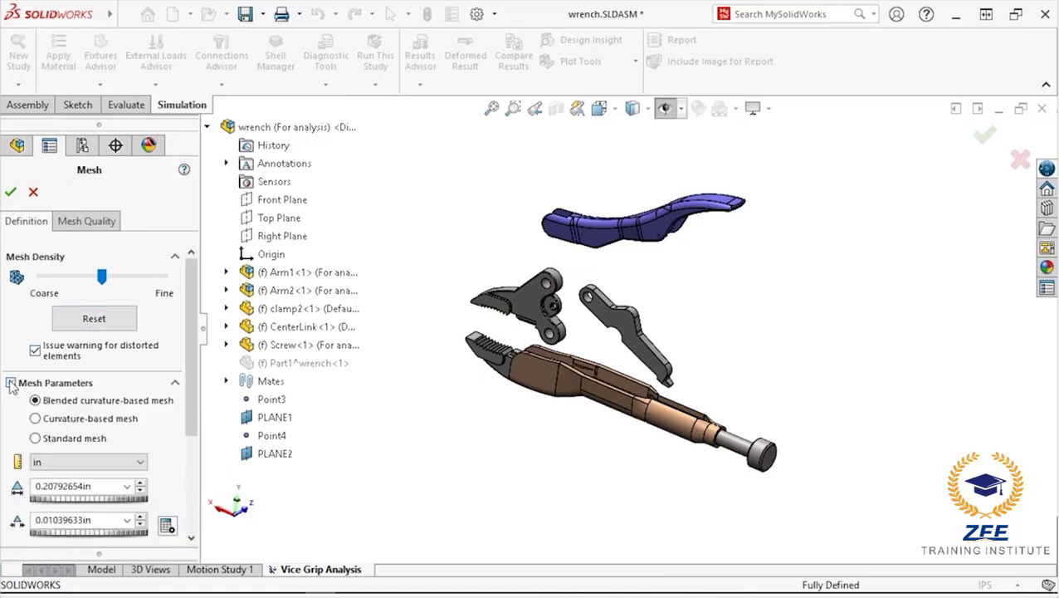
pyautogui.click(35, 438)
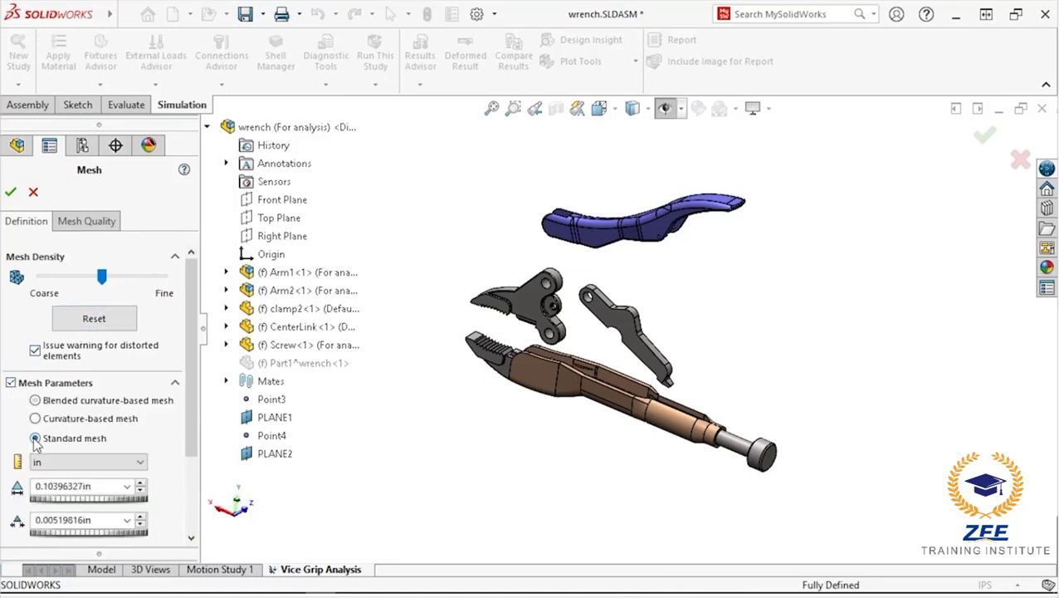
pyautogui.doubleClick(101, 487)
pyautogui.write('00')
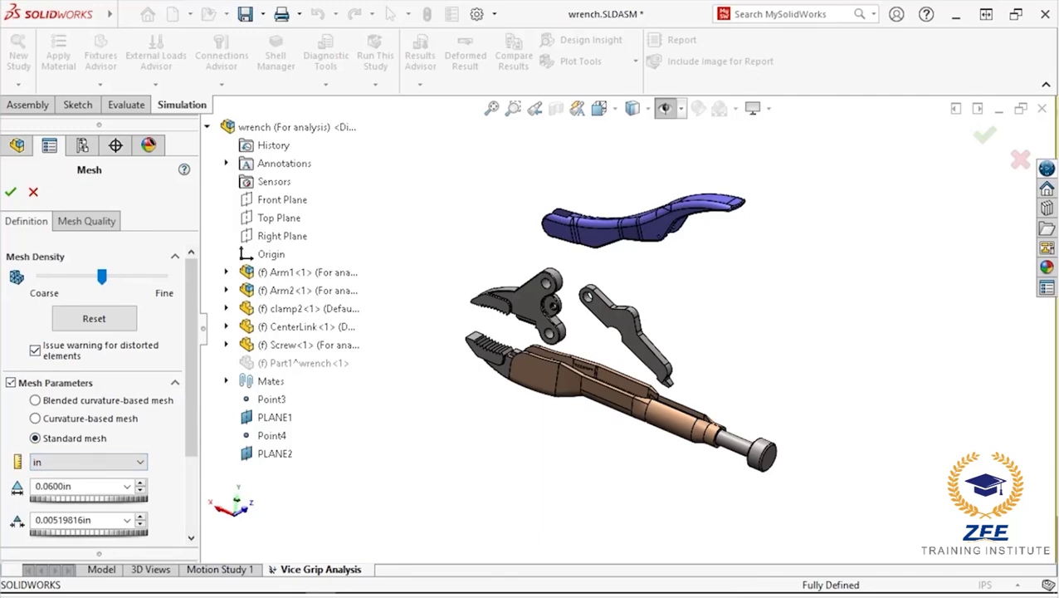
pyautogui.click(108, 518)
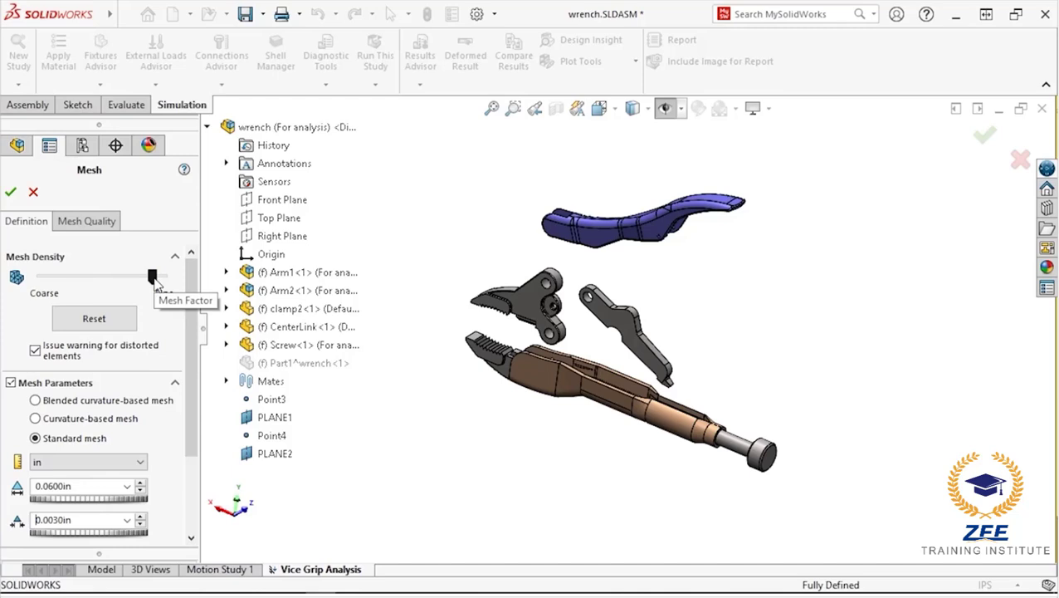
pyautogui.click(86, 221)
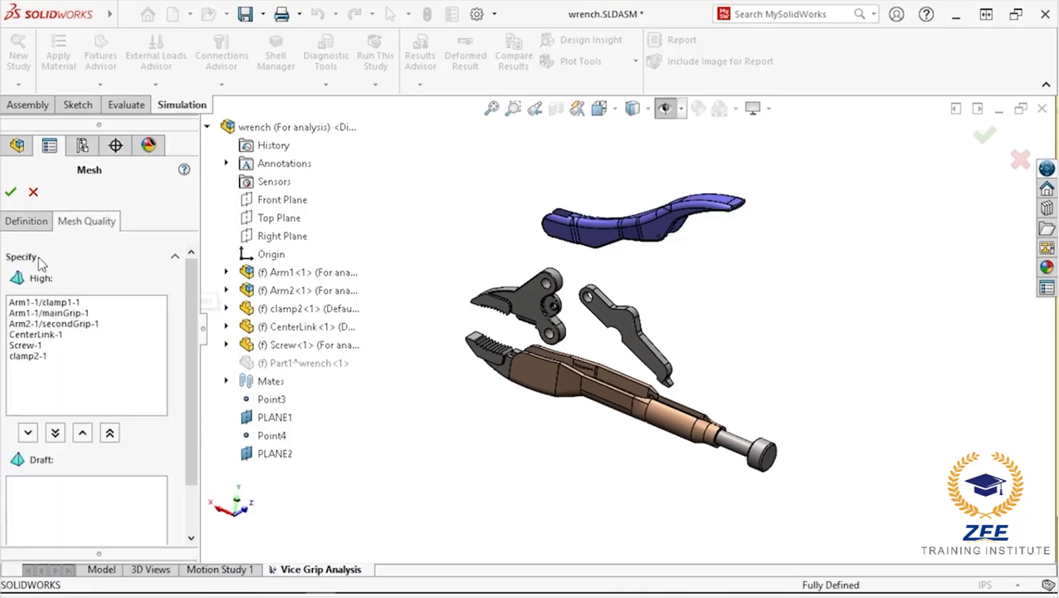
pyautogui.click(10, 192)
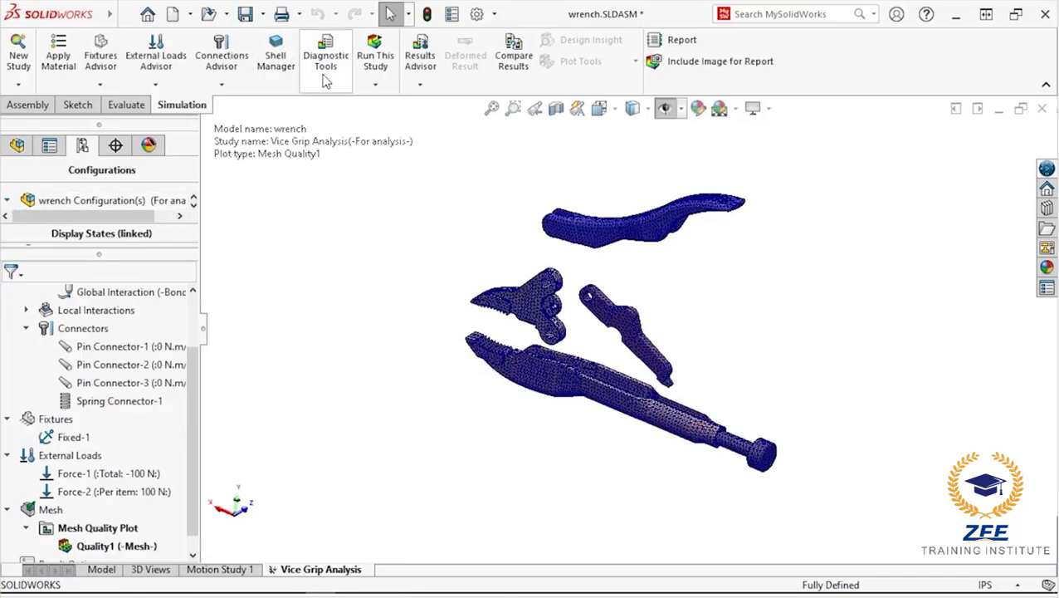
# Step: Run the Vice Grip Analysis study to produce the Stress1 von Mises plot
pyautogui.click(377, 62)
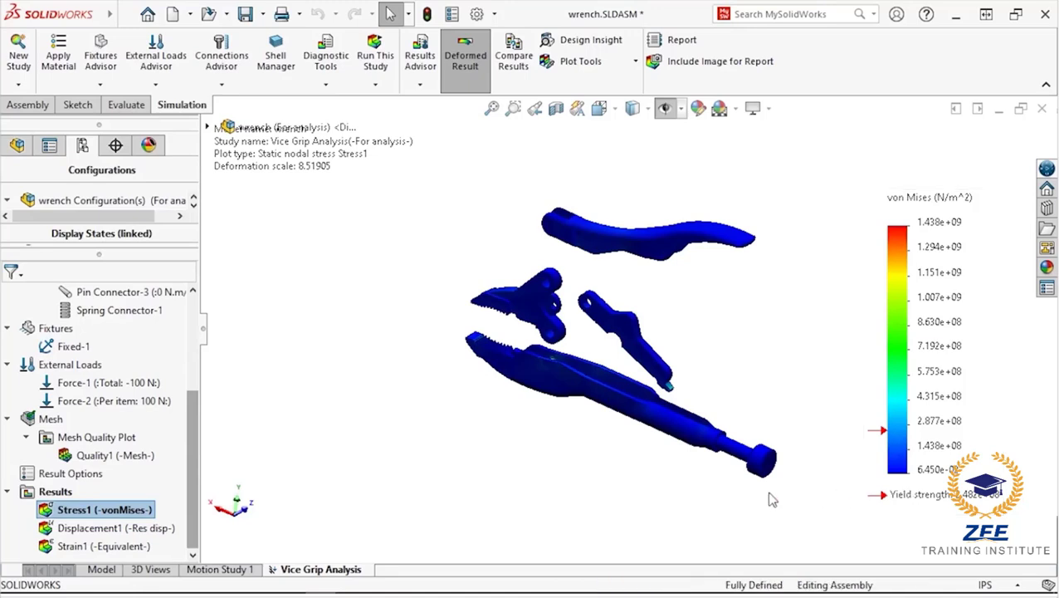
# Step: Switch the Stress1 plot to N/mm^2 (MPa) and fix its legend maximum at 248.17
pyautogui.rightClick(147, 511)
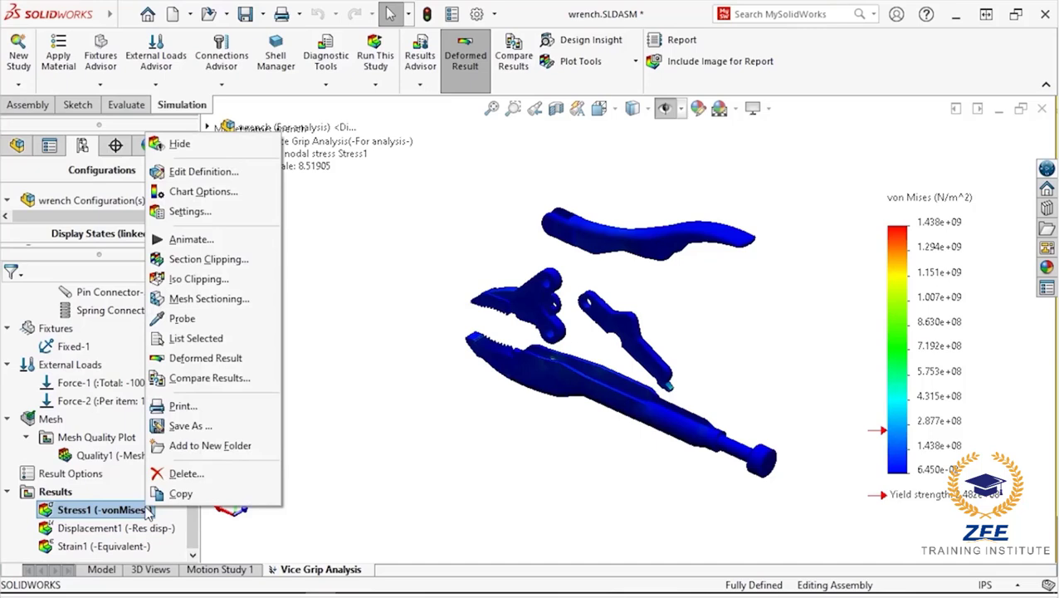
pyautogui.click(255, 218)
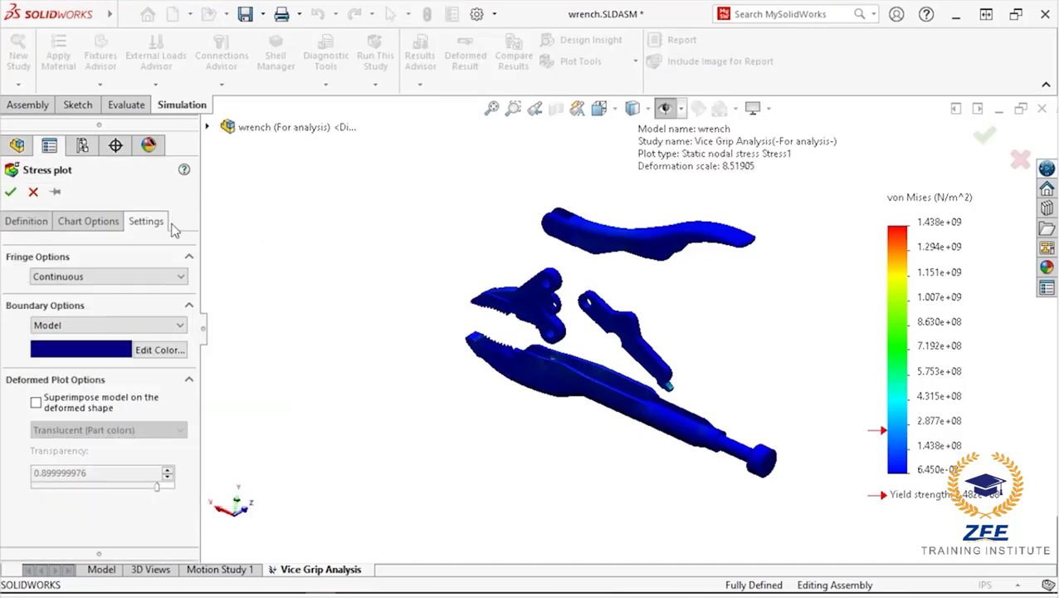
pyautogui.click(33, 223)
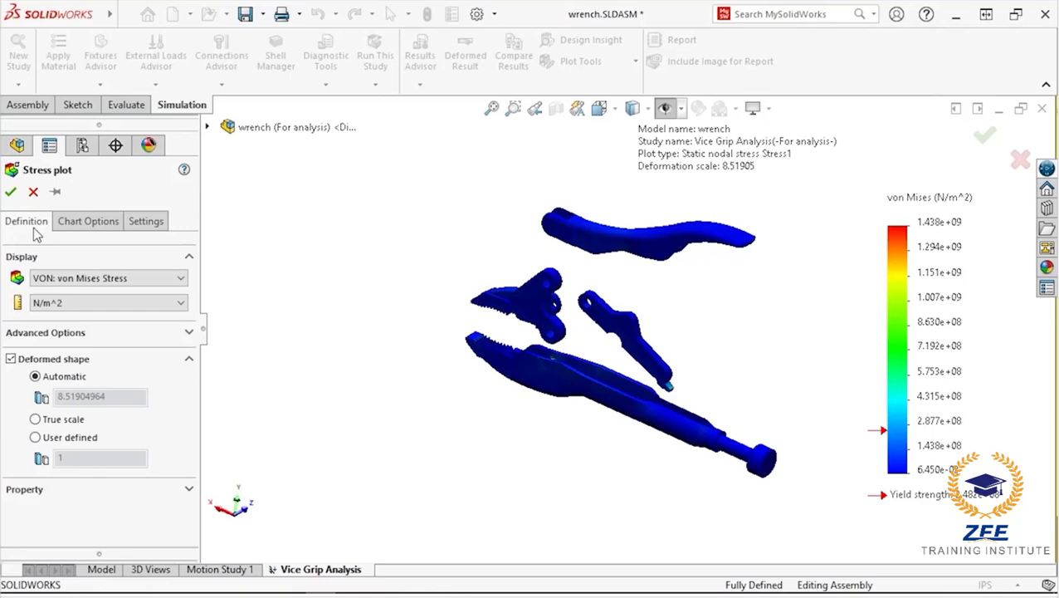
pyautogui.click(174, 302)
pyautogui.click(168, 351)
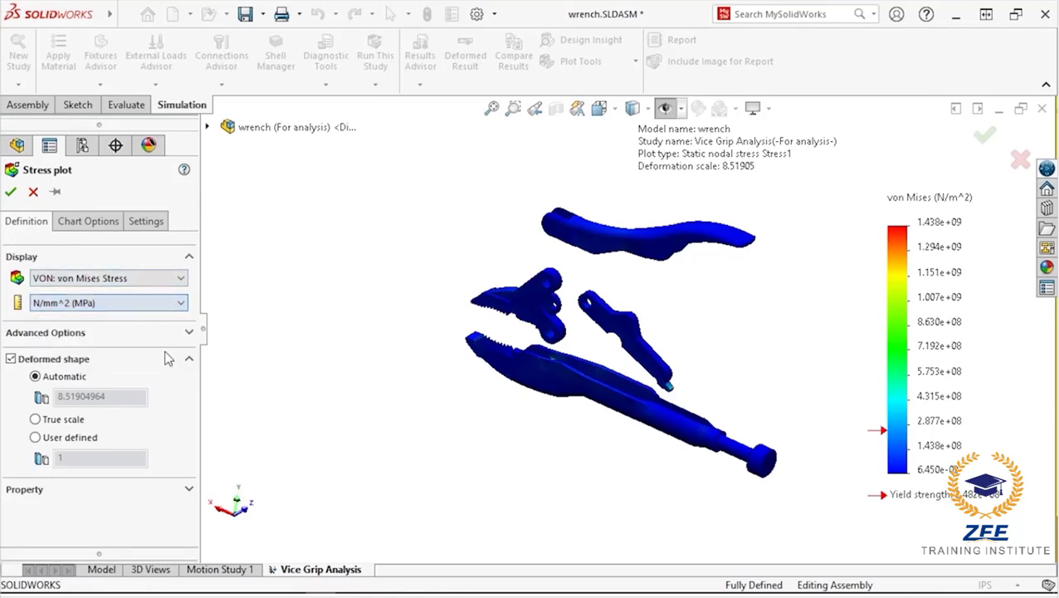
pyautogui.click(103, 228)
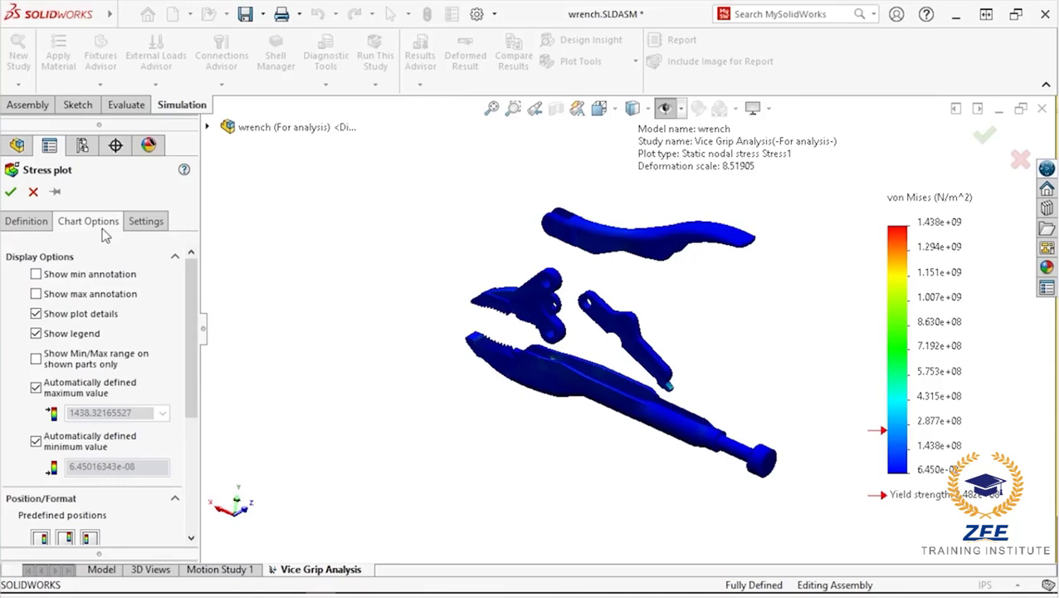
pyautogui.click(36, 389)
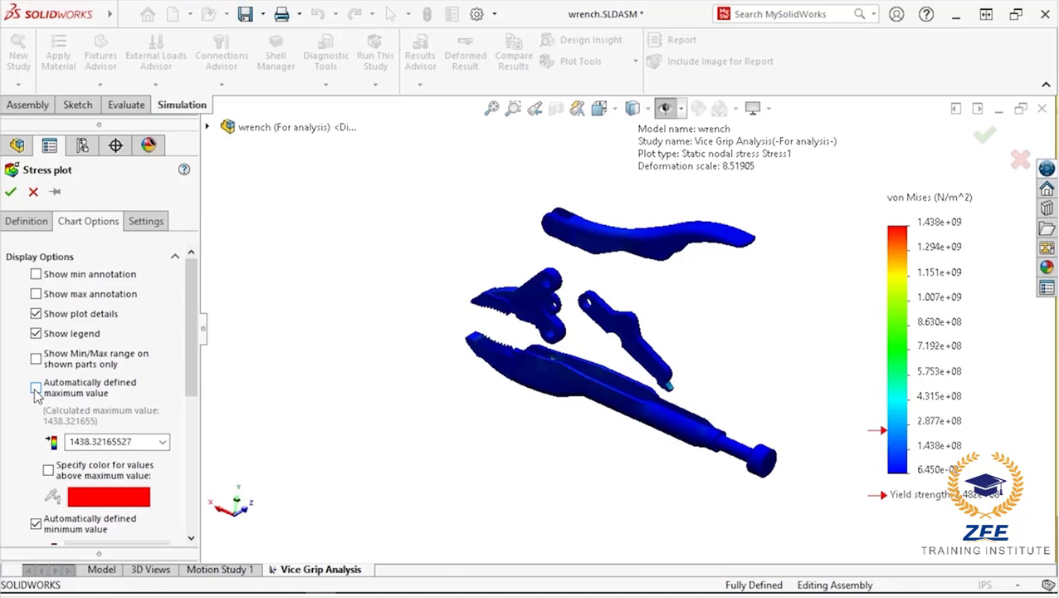
pyautogui.doubleClick(133, 442)
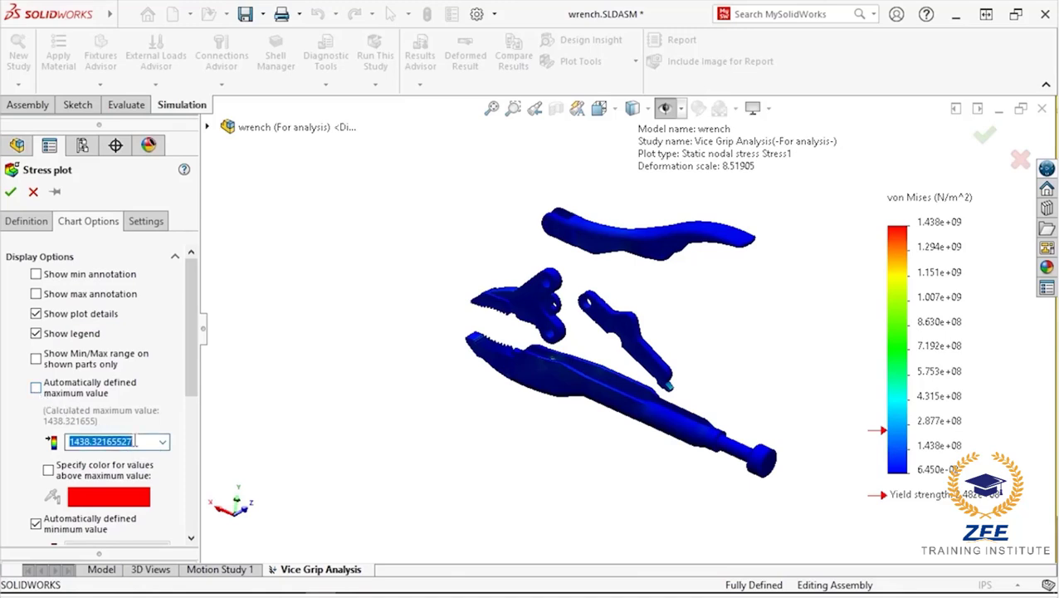
pyautogui.write('24')
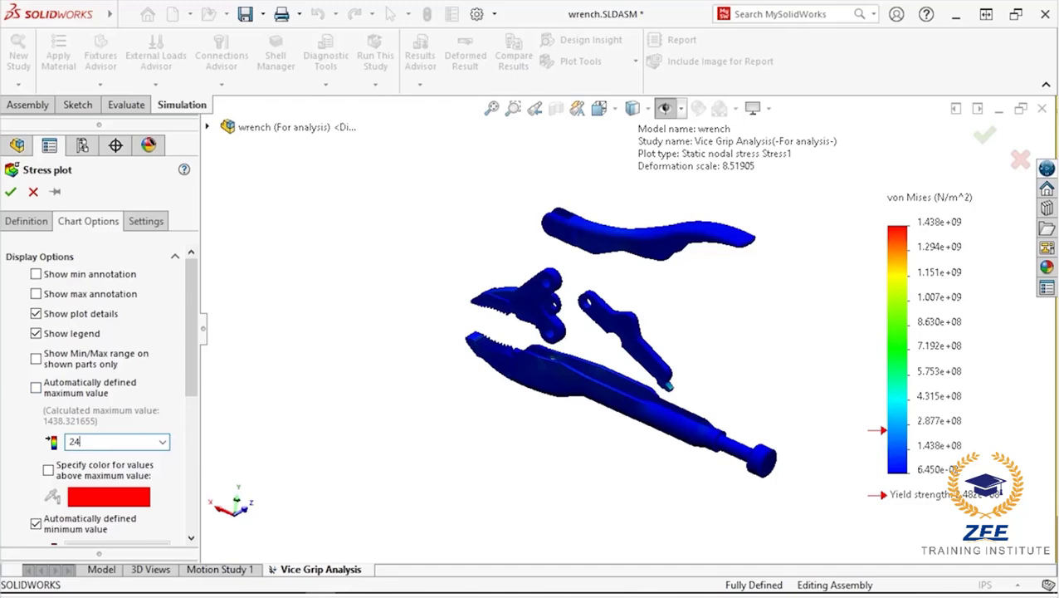
pyautogui.write('8.17')
pyautogui.click(11, 192)
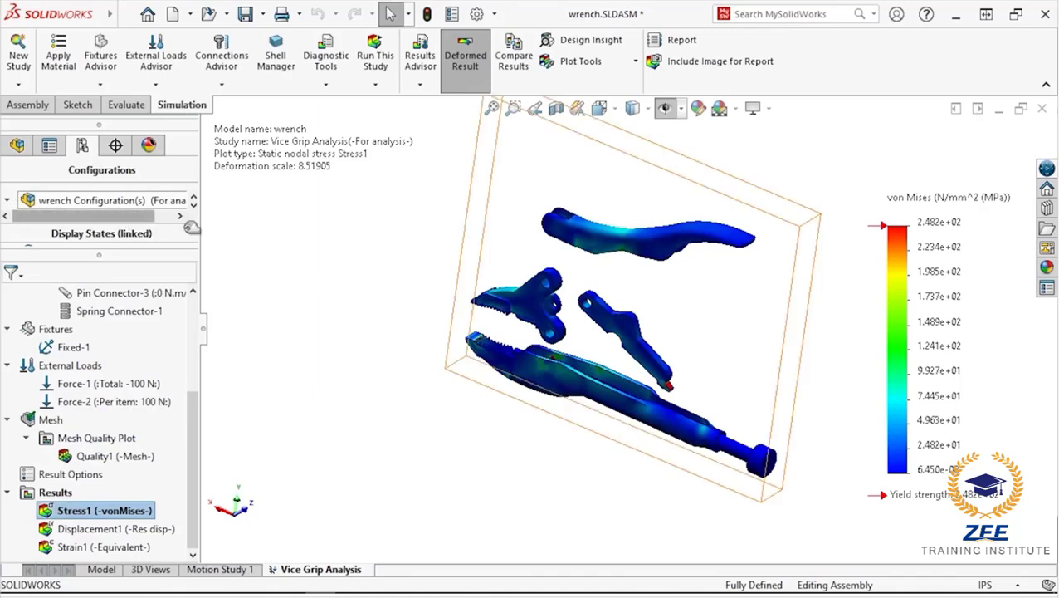
# Step: Orbit, zoom and refit the view to inspect the upper jaw's red tip at 248.2 MPa
pyautogui.moveTo(584, 338); pyautogui.dragTo(586, 415, button='middle')
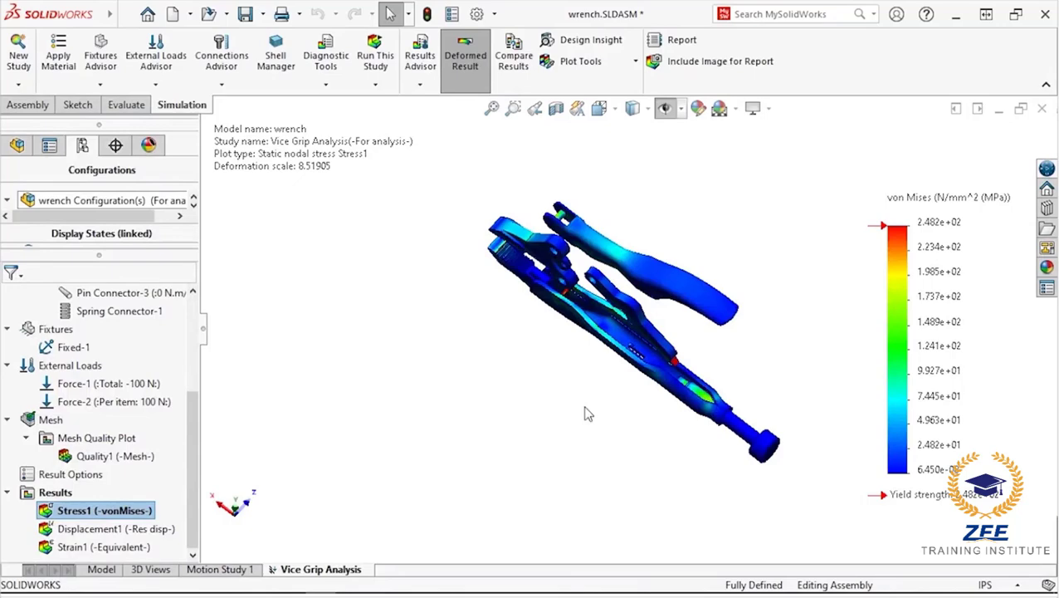
pyautogui.scroll(-4, 635, 353)
pyautogui.scroll(-5, 635, 353)
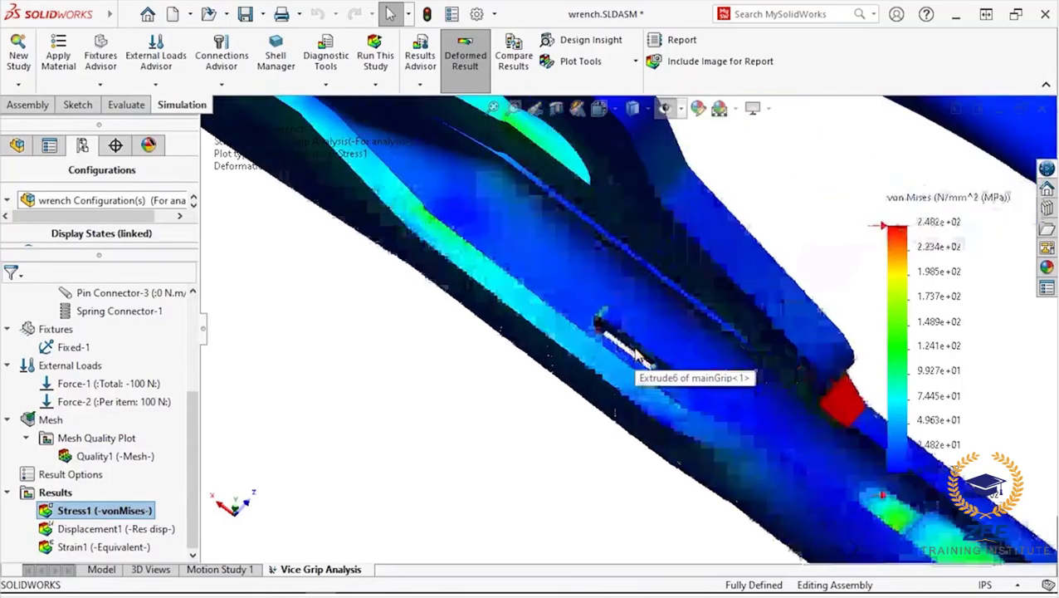
pyautogui.scroll(-2, 613, 308)
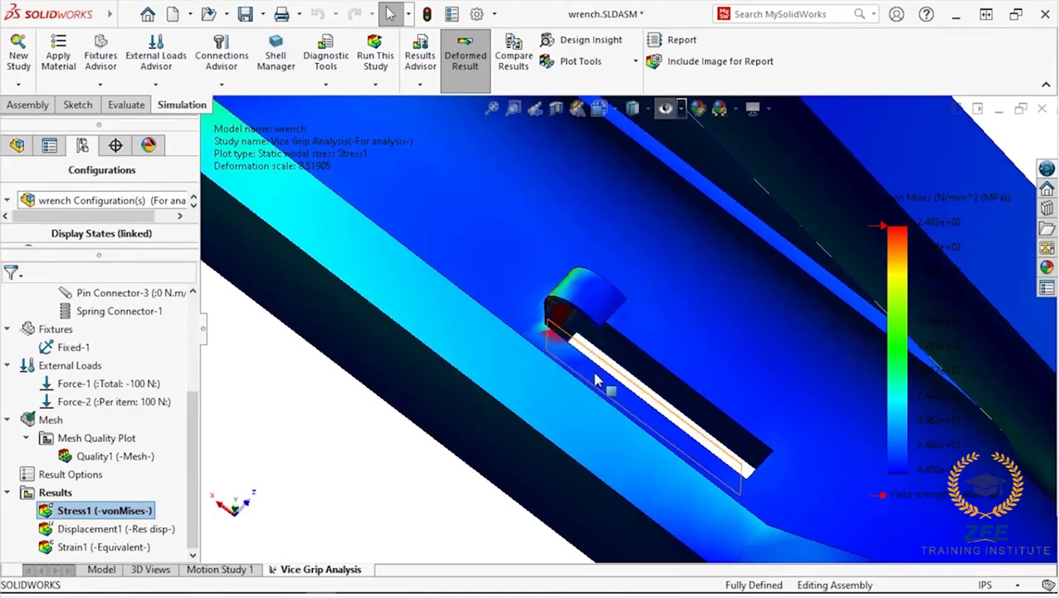
pyautogui.scroll(-3, 602, 353)
pyautogui.scroll(5, 637, 346)
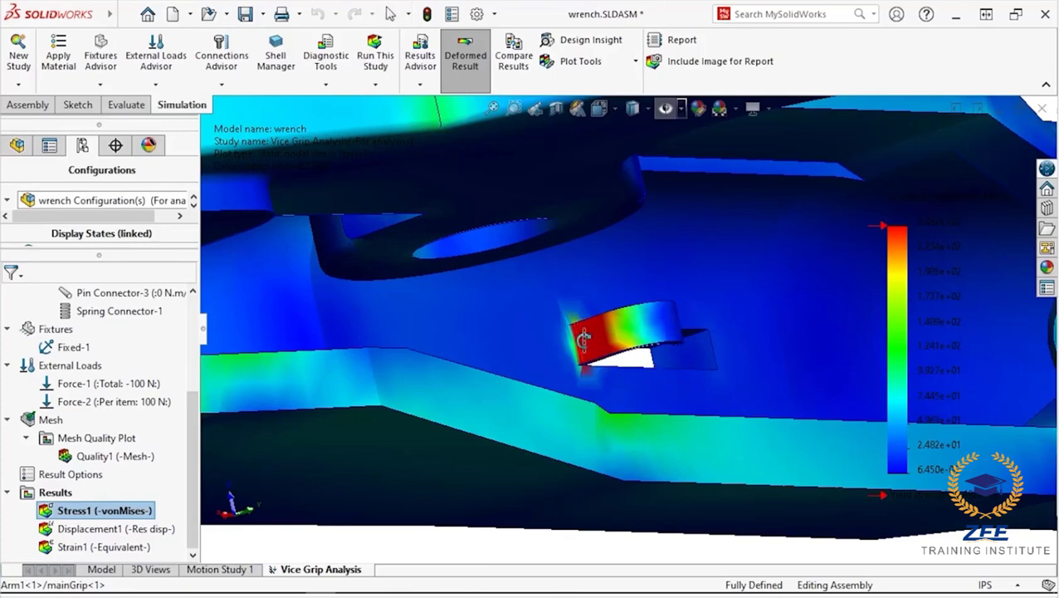
pyautogui.press('f')
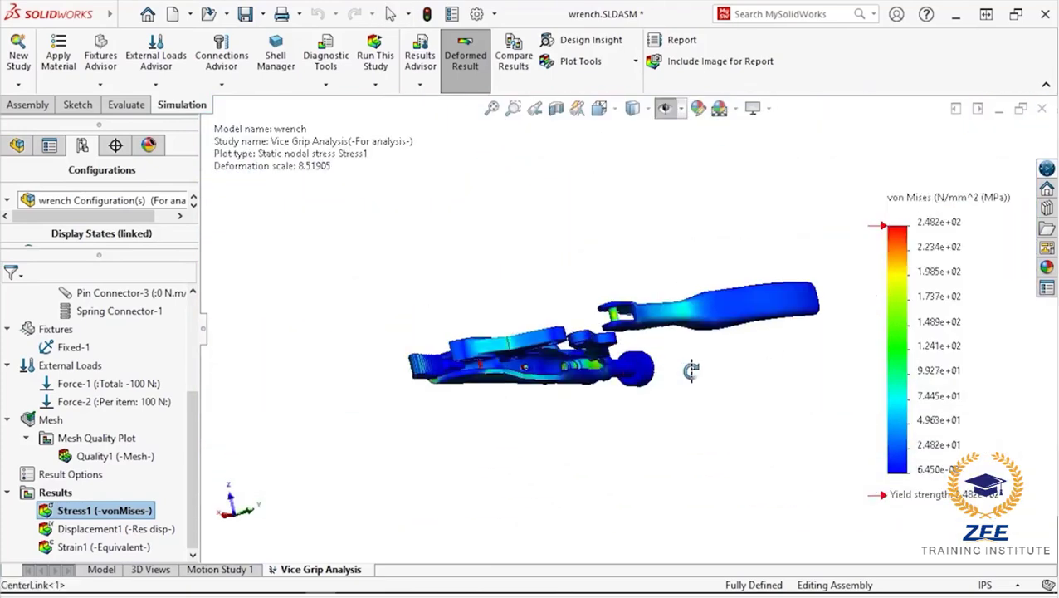
pyautogui.moveTo(699, 379); pyautogui.dragTo(616, 349)
pyautogui.moveTo(616, 349); pyautogui.dragTo(691, 358, button='middle')
pyautogui.scroll(-8, 688, 361)
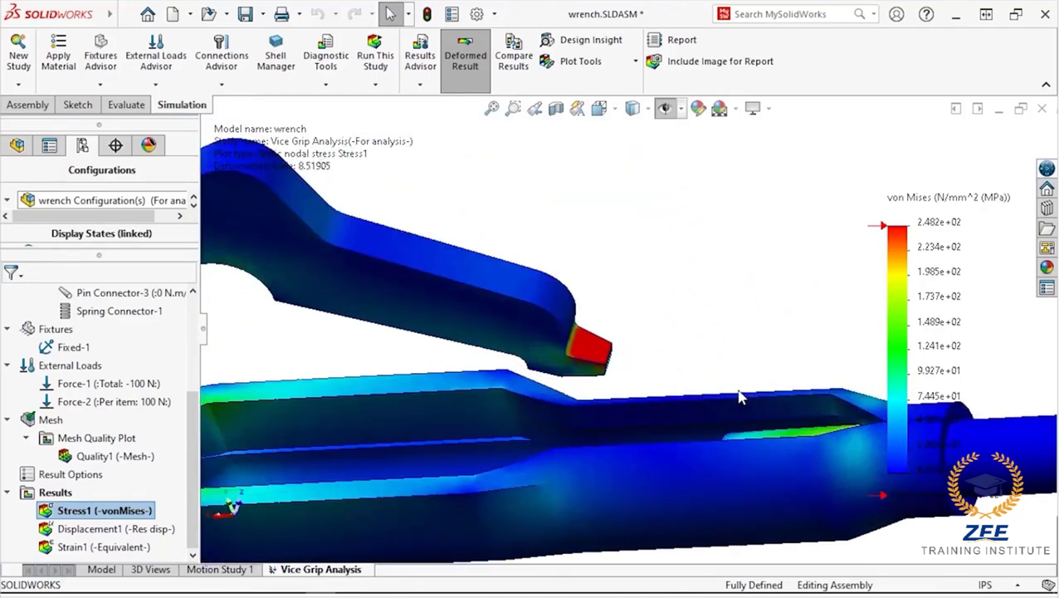
pyautogui.scroll(-3, 643, 365)
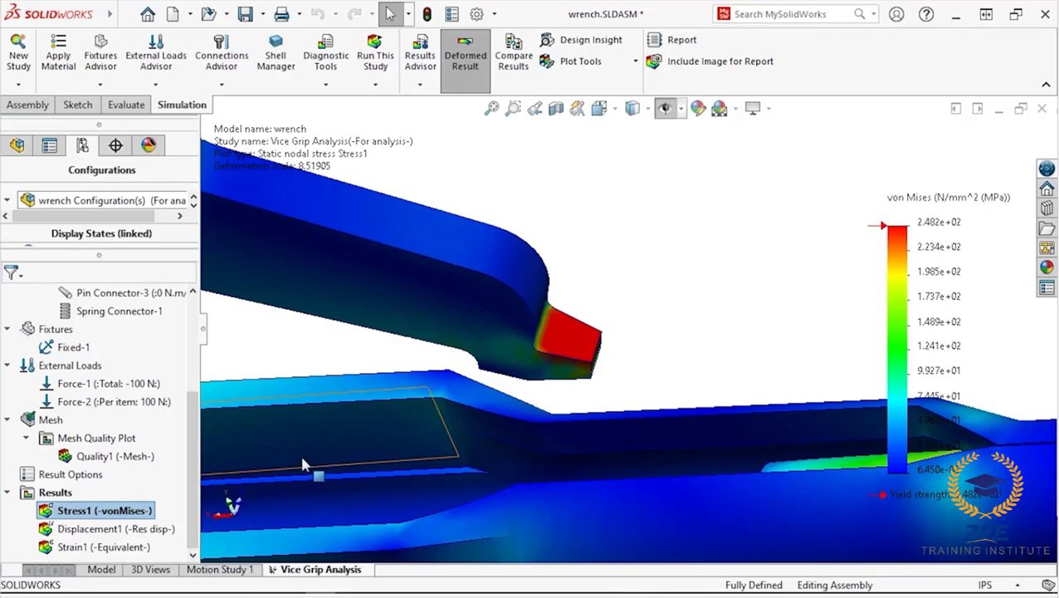
# Step: List the pin and spring connector forces, widen the panel to read them, then close it
pyautogui.rightClick(55, 493)
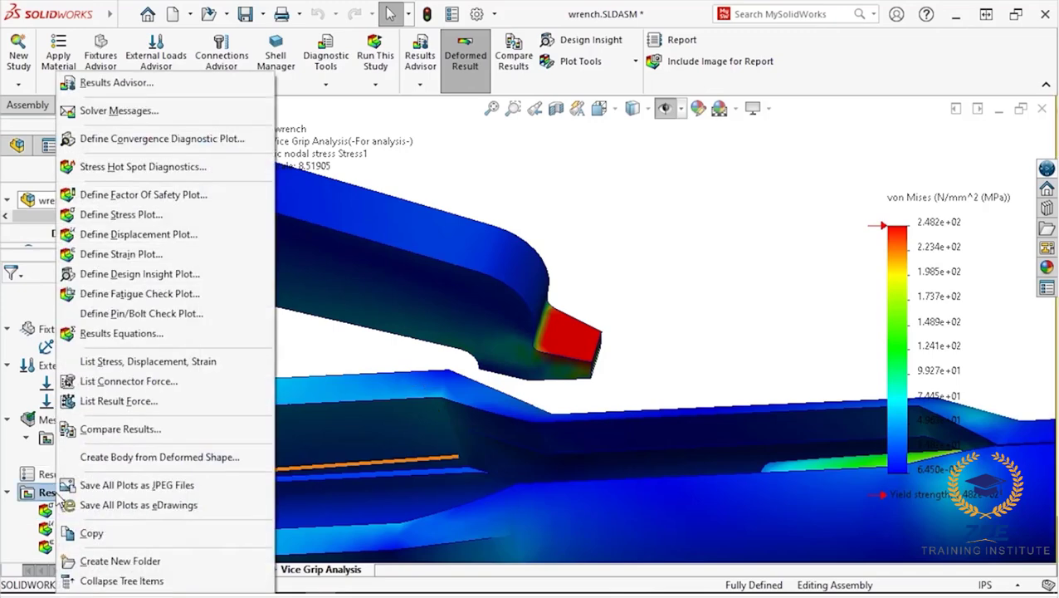
pyautogui.click(191, 384)
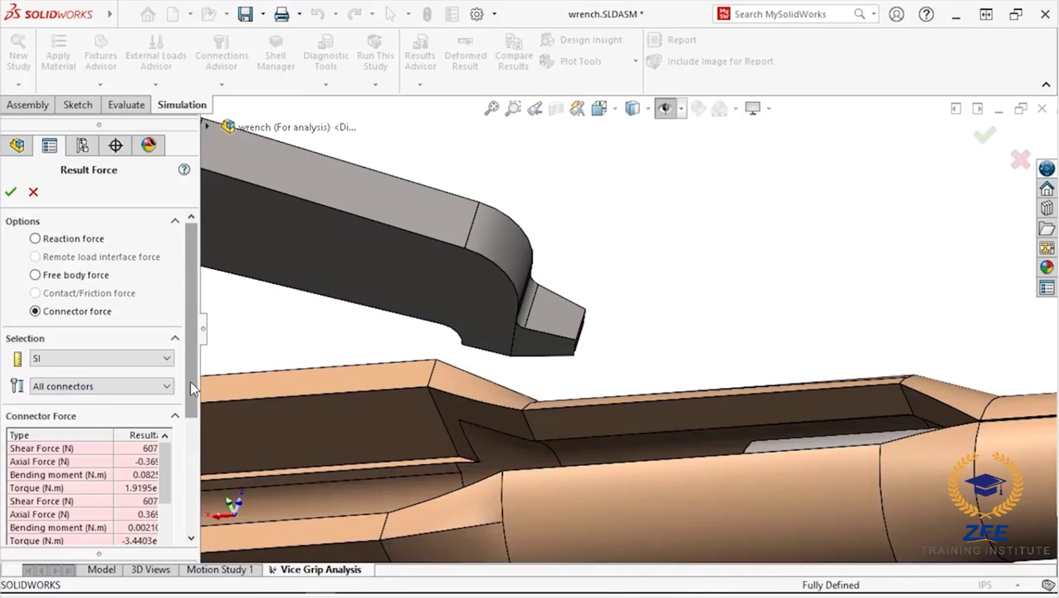
pyautogui.press('f')
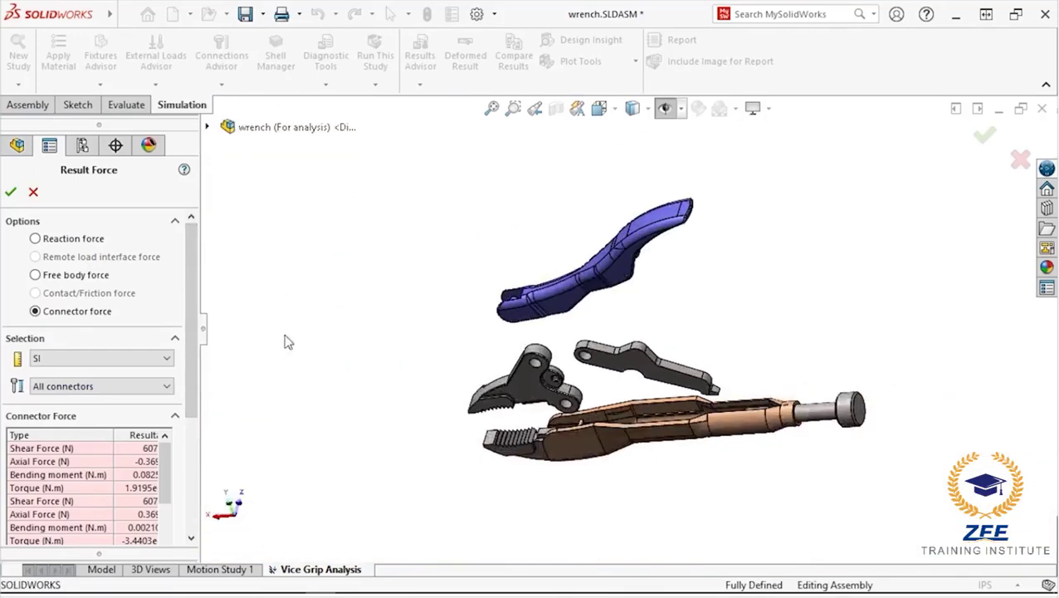
pyautogui.moveTo(208, 333); pyautogui.dragTo(348, 423)
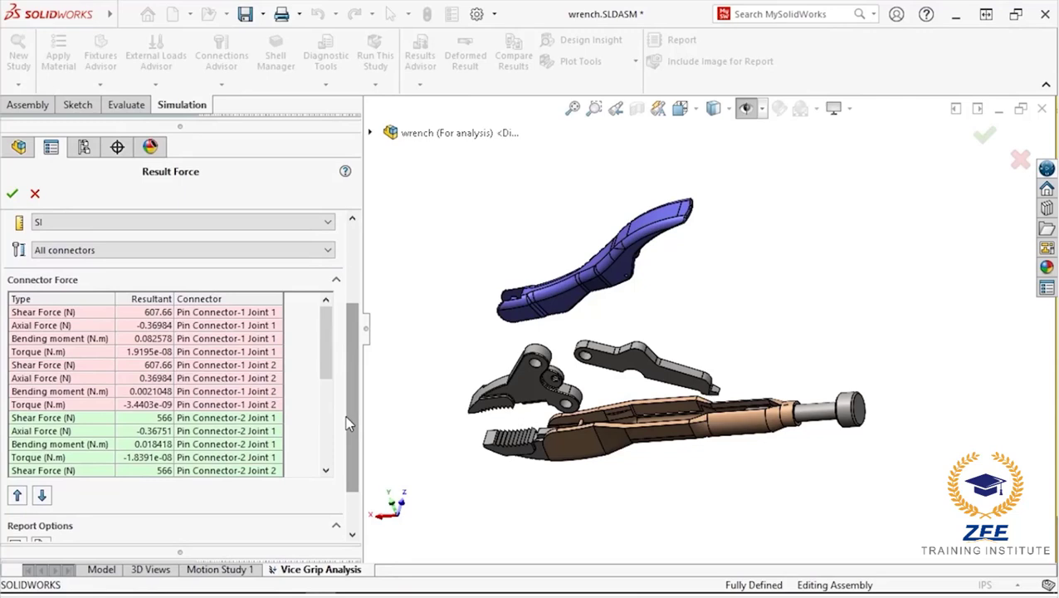
pyautogui.moveTo(328, 374); pyautogui.dragTo(328, 393)
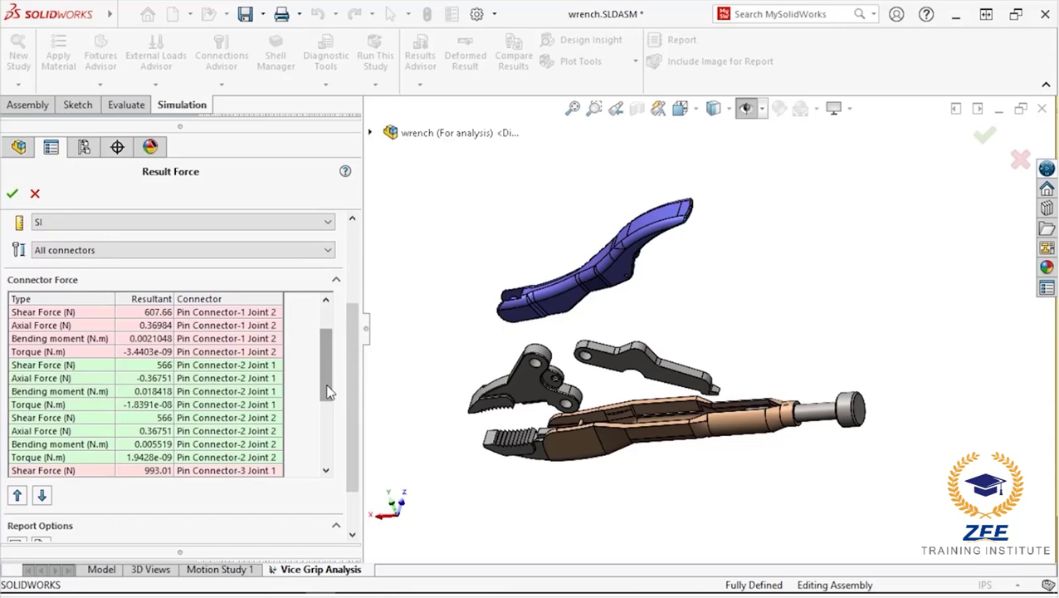
pyautogui.moveTo(328, 392); pyautogui.dragTo(328, 454)
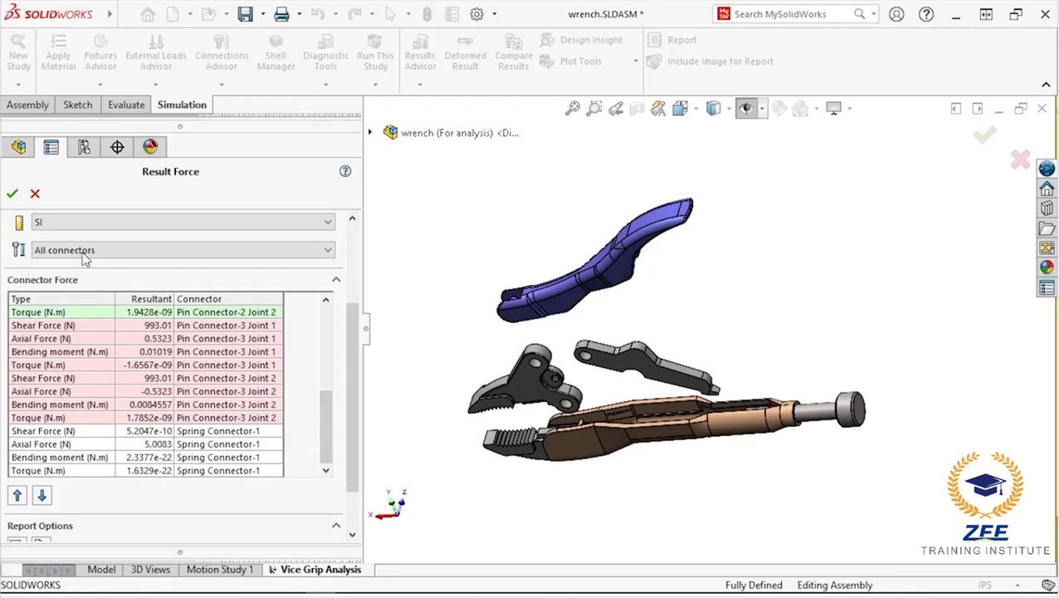
pyautogui.click(12, 193)
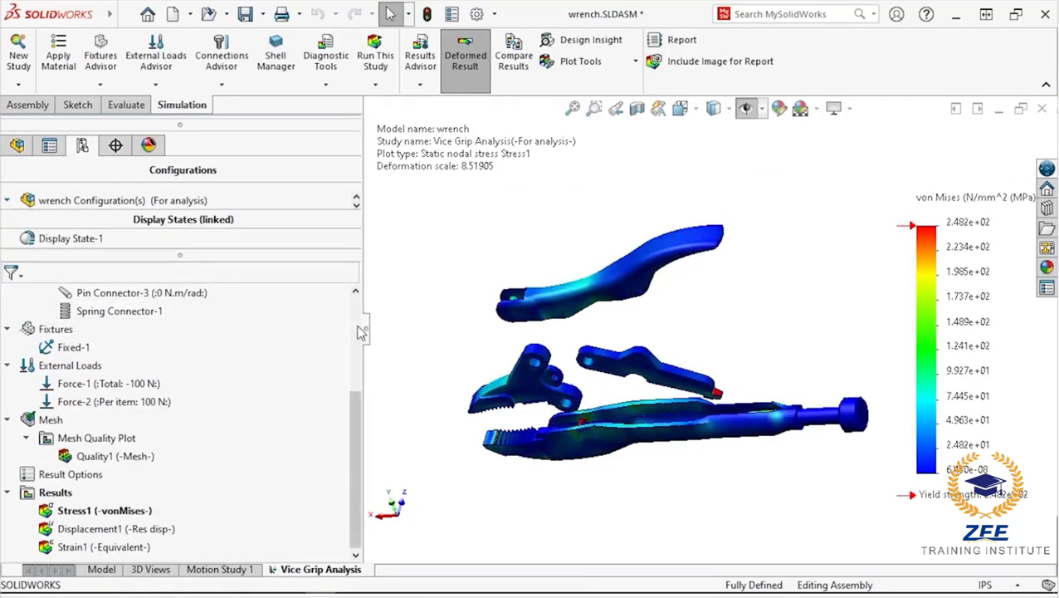
# Step: Widen the graphics area and zoom onto the upper jaw's red high-stress tip
pyautogui.moveTo(363, 328); pyautogui.dragTo(248, 329)
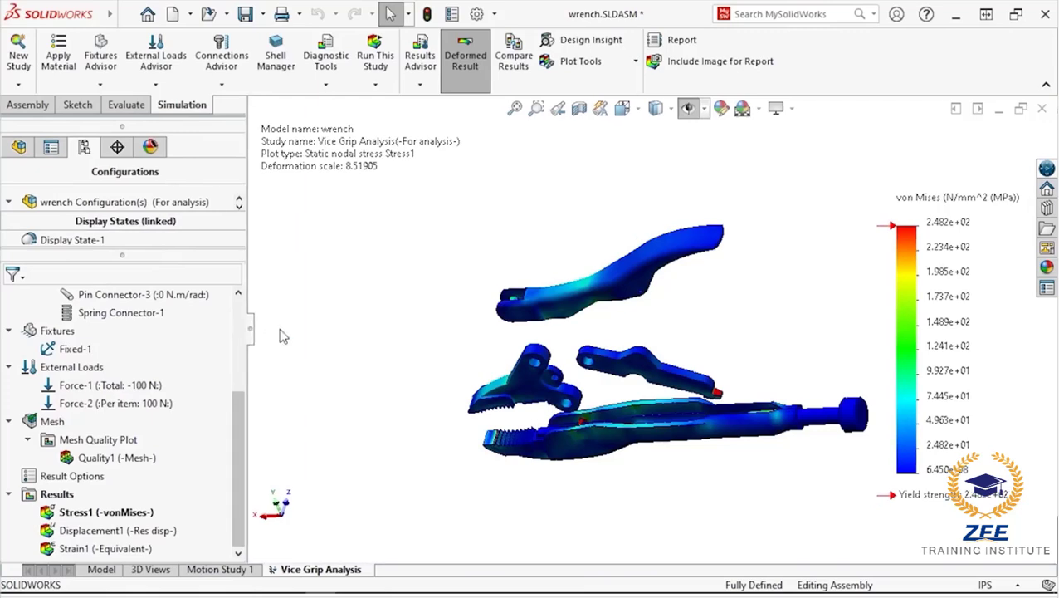
pyautogui.scroll(-6, 730, 400)
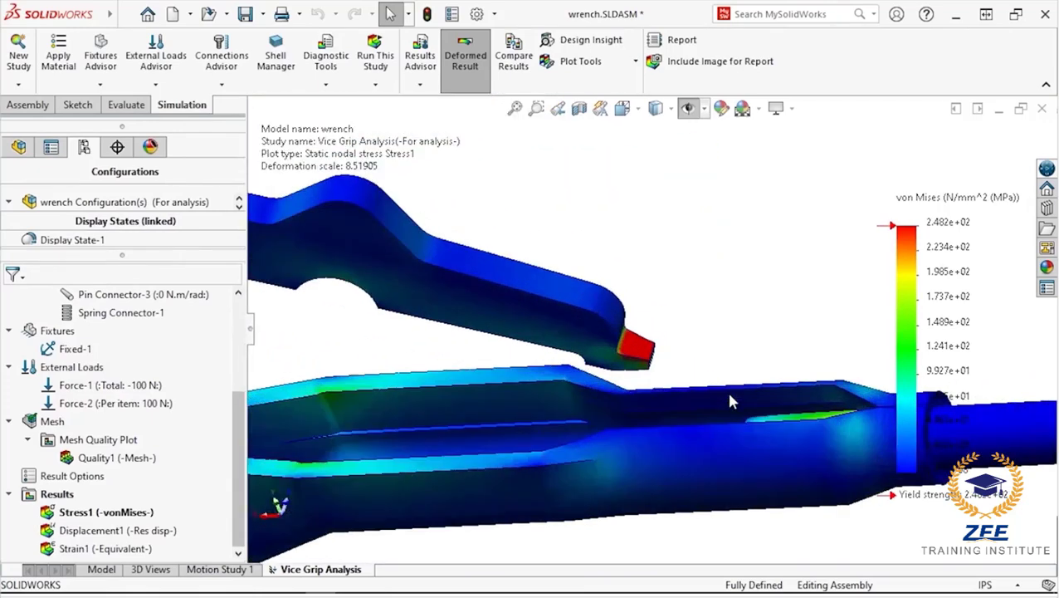
pyautogui.moveTo(725, 389); pyautogui.dragTo(689, 389, button='middle')
pyautogui.scroll(-5, 686, 372)
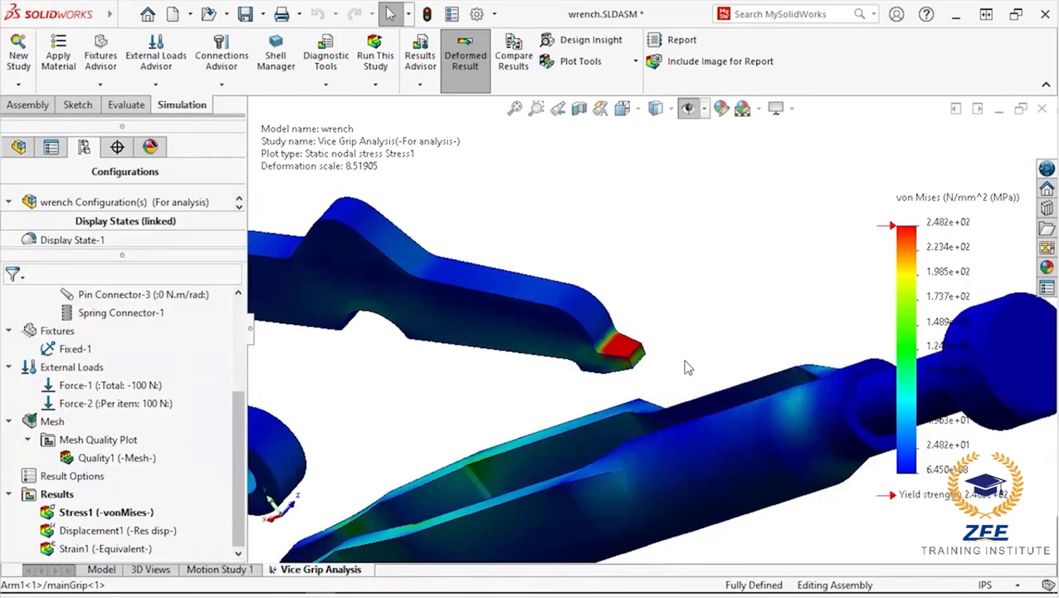